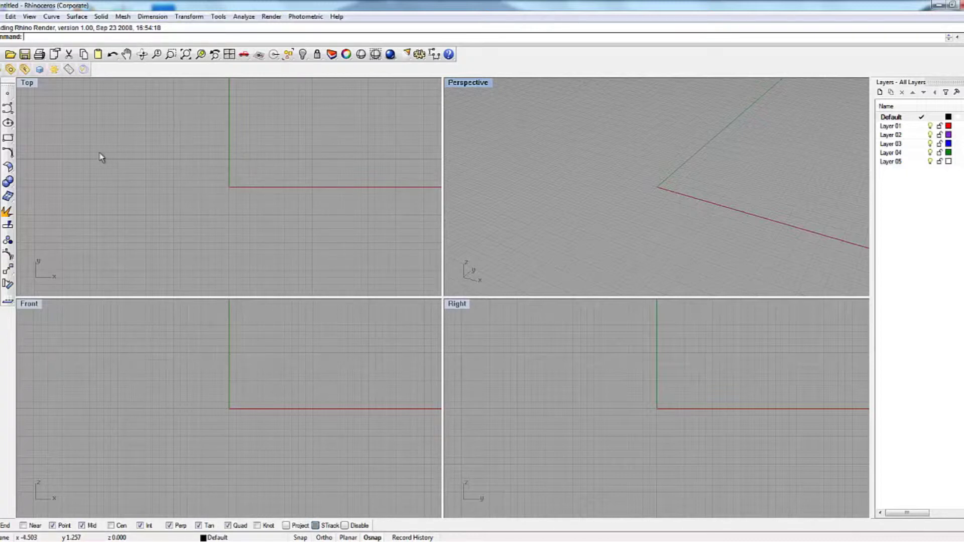
Step: Draw a solid box beside the origin in the Perspective viewport and shade that viewport
{"action": "key", "text": "Return"}
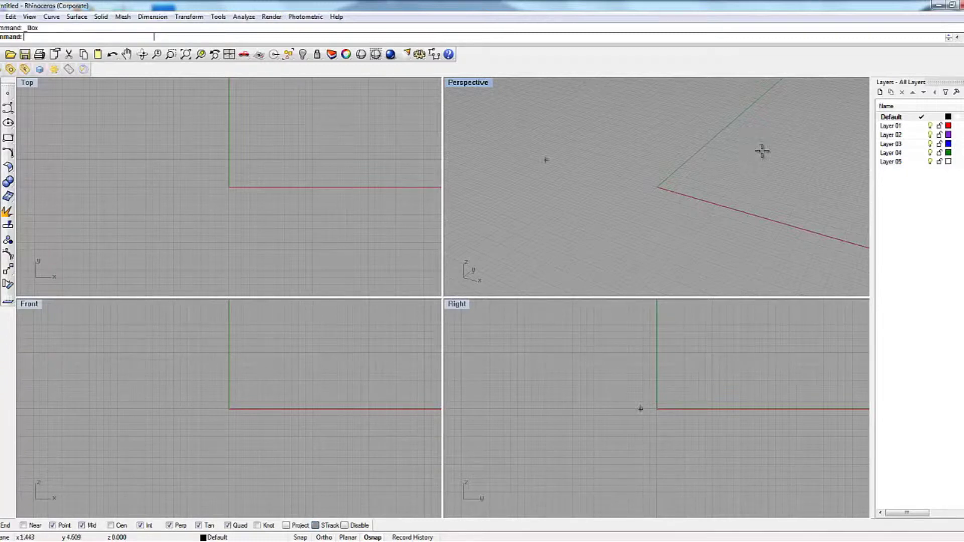
{"action": "left_click", "coordinate": [603, 157]}
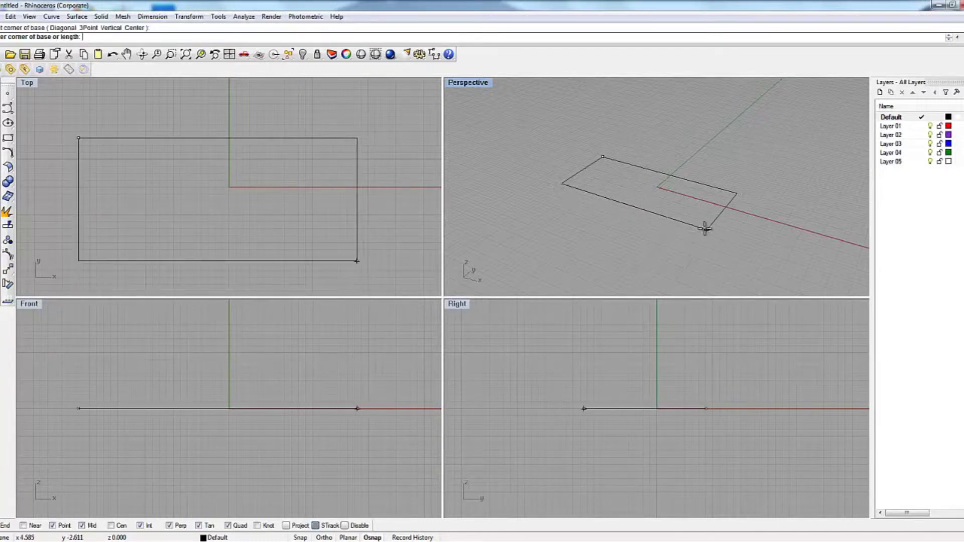
{"action": "left_click", "coordinate": [705, 226]}
{"action": "left_click", "coordinate": [718, 147]}
{"action": "middle_click", "coordinate": [672, 171]}
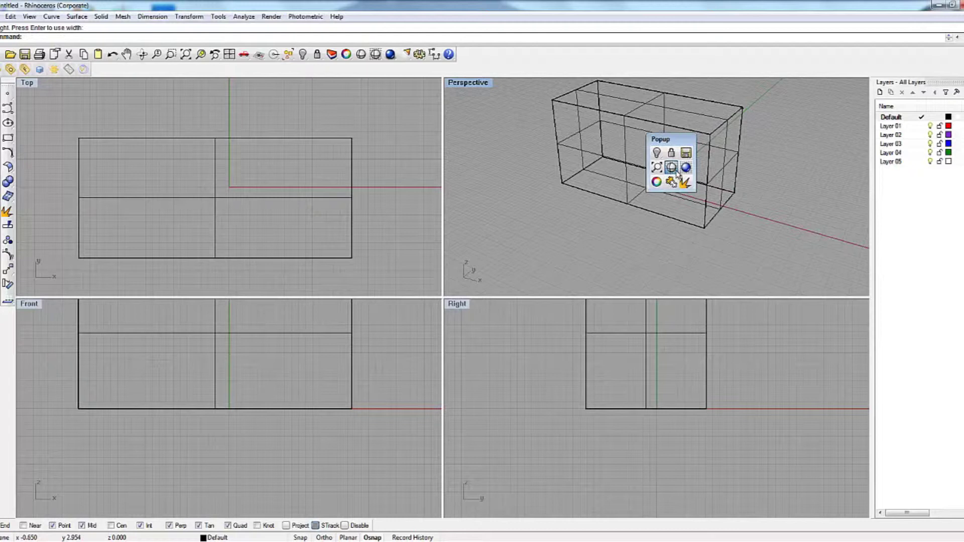
{"action": "left_click", "coordinate": [674, 174]}
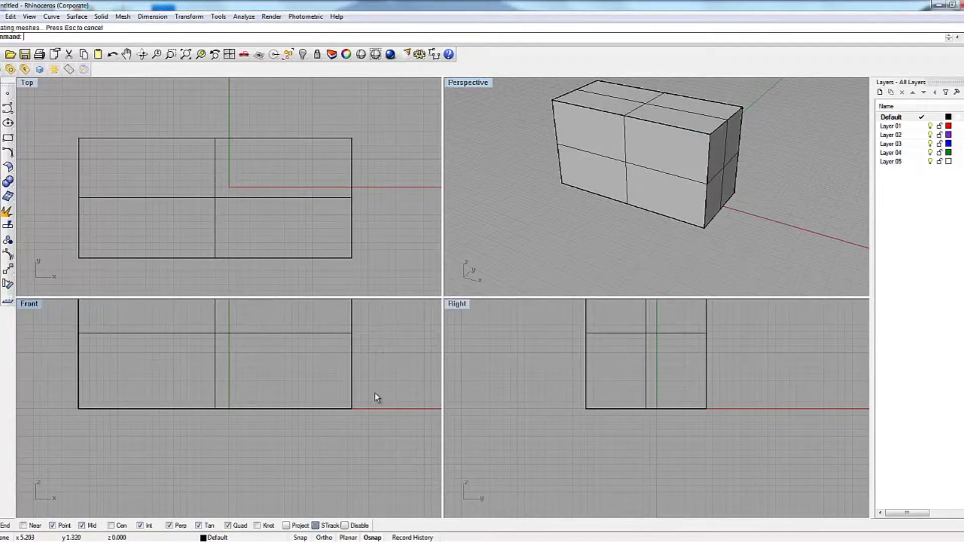
Step: Draw a nearly horizontal line across the box's upper part in the Front viewport, overshooting both sides and ending at about 6.5, 4.1
{"action": "scroll", "coordinate": [374, 393], "scroll_direction": "down", "scroll_amount": 3}
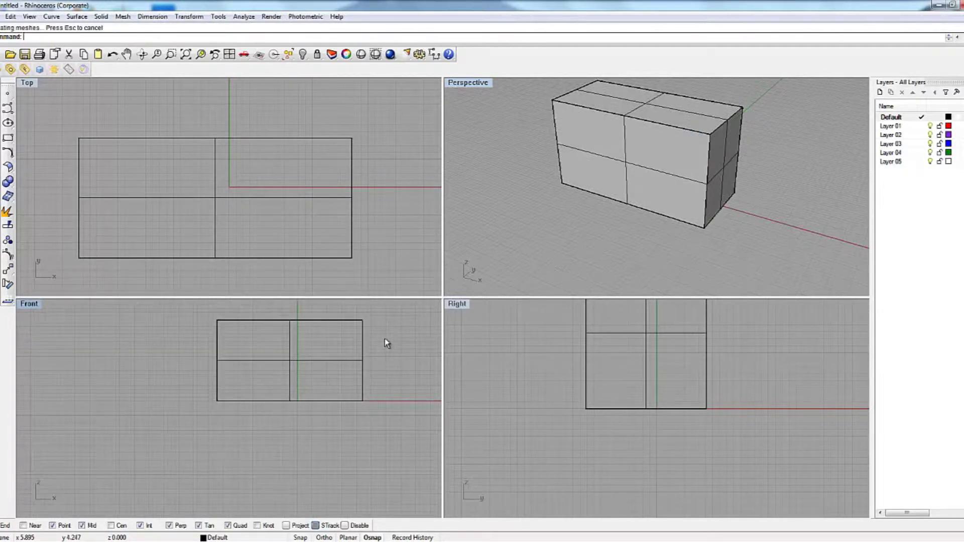
{"action": "middle_click", "coordinate": [385, 339]}
{"action": "scroll", "coordinate": [385, 337], "scroll_direction": "up", "scroll_amount": 2}
{"action": "right_click_drag", "start_coordinate": [385, 338], "coordinate": [365, 376]}
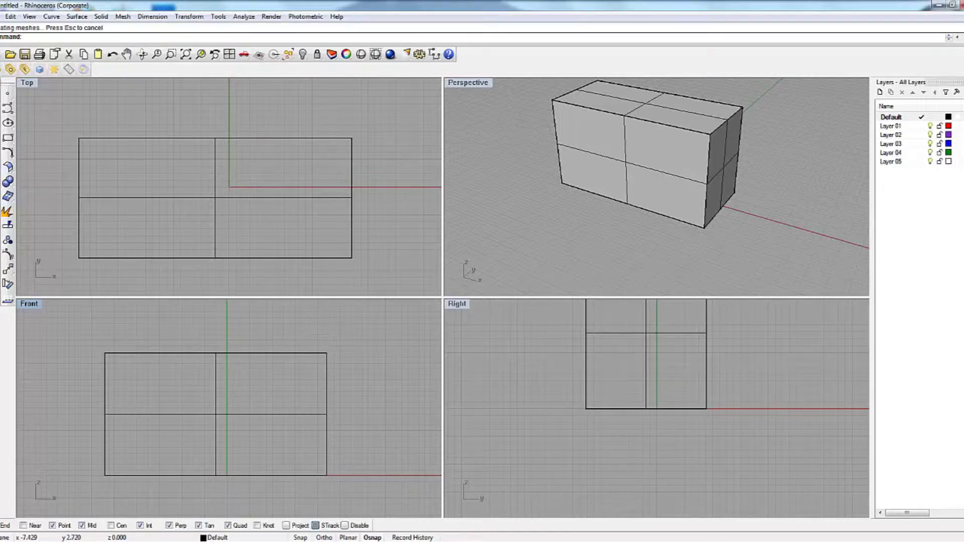
{"action": "key", "text": "Return"}
{"action": "left_click", "coordinate": [80, 379]}
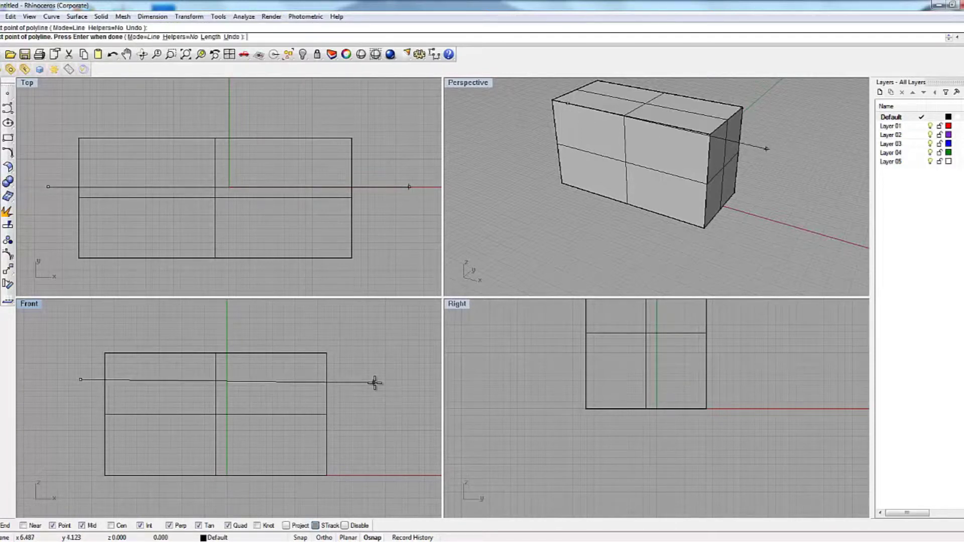
{"action": "key", "text": "Return"}
Step: Move the line in the Top viewport so that it lies just outside the box's back edge
{"action": "scroll", "coordinate": [386, 239], "scroll_direction": "down", "scroll_amount": 2}
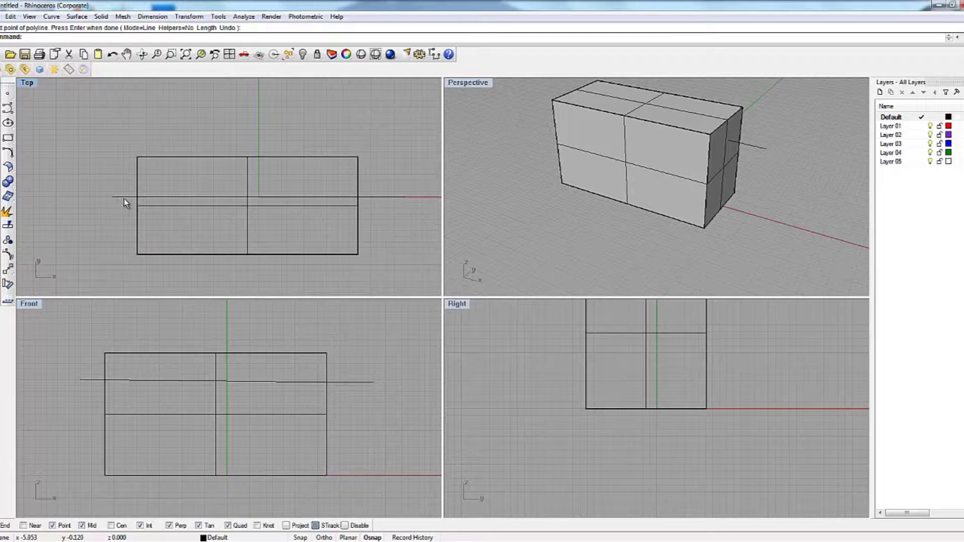
{"action": "left_click_drag", "start_coordinate": [123, 198], "coordinate": [126, 142]}
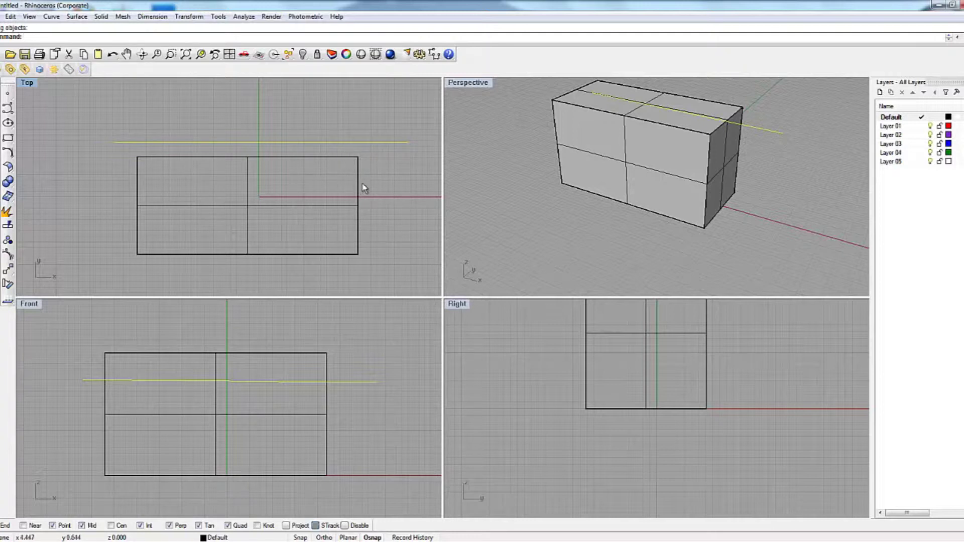
{"action": "left_click", "coordinate": [396, 188]}
Step: Try to split the box from the Top viewport, using the offset line as the cutting object
{"action": "type", "text": "Split"}
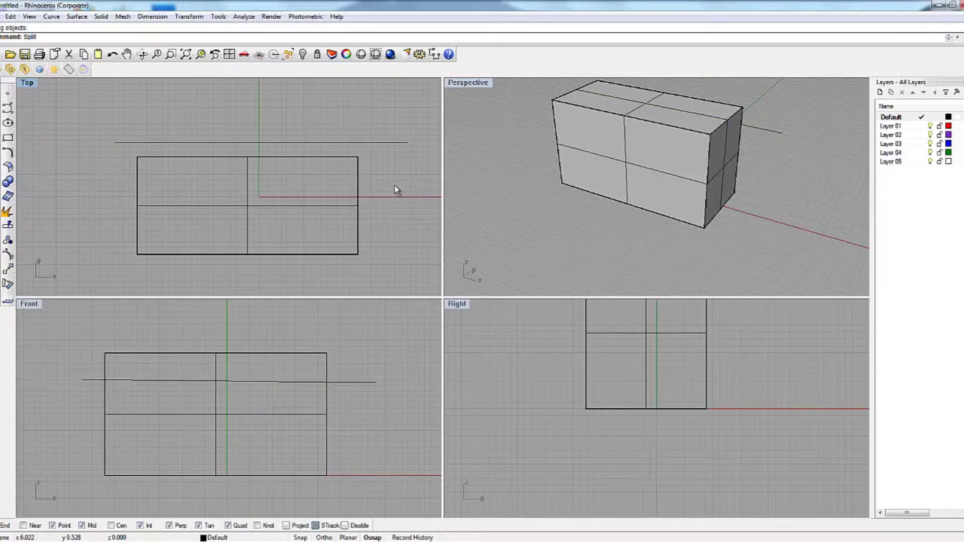
{"action": "key", "text": "Return"}
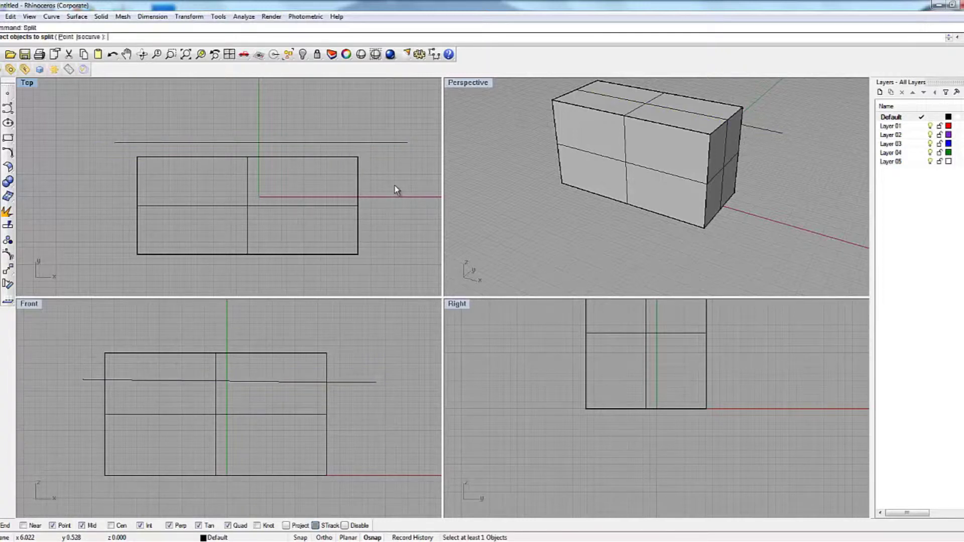
{"action": "left_click", "coordinate": [357, 175]}
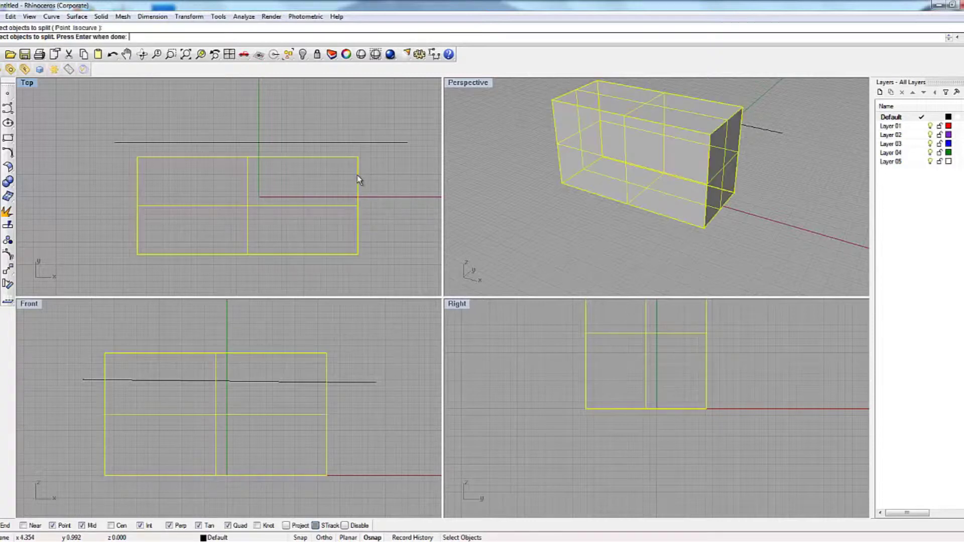
{"action": "key", "text": "Return"}
{"action": "left_click", "coordinate": [373, 144]}
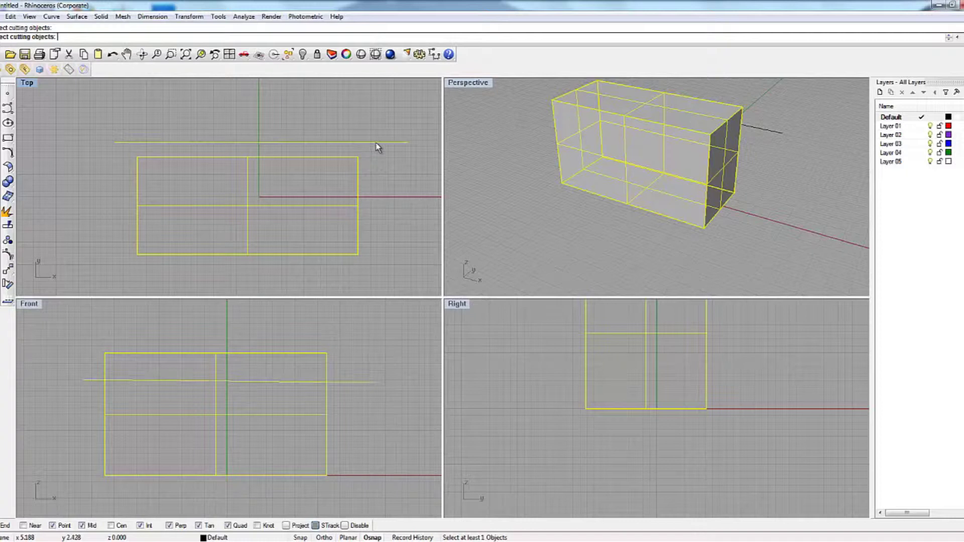
{"action": "key", "text": "Return"}
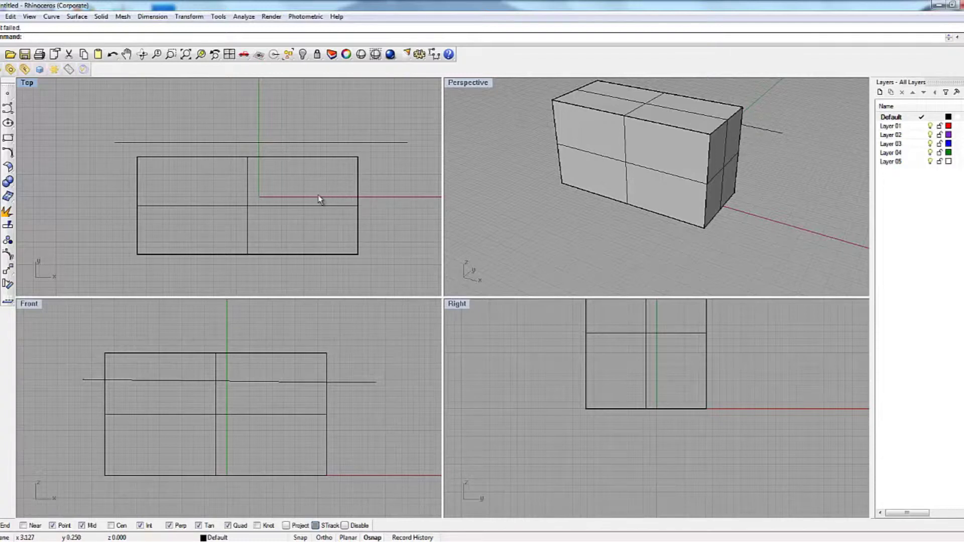
Step: Split the box from the Front viewport, using the line as the cutting object
{"action": "scroll", "coordinate": [726, 407], "scroll_direction": "down", "scroll_amount": 3}
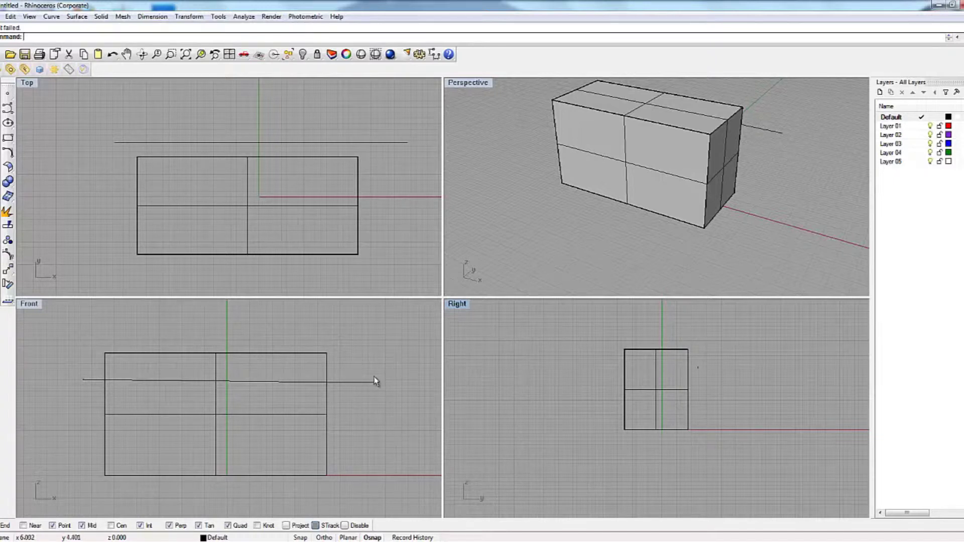
{"action": "left_click", "coordinate": [117, 335]}
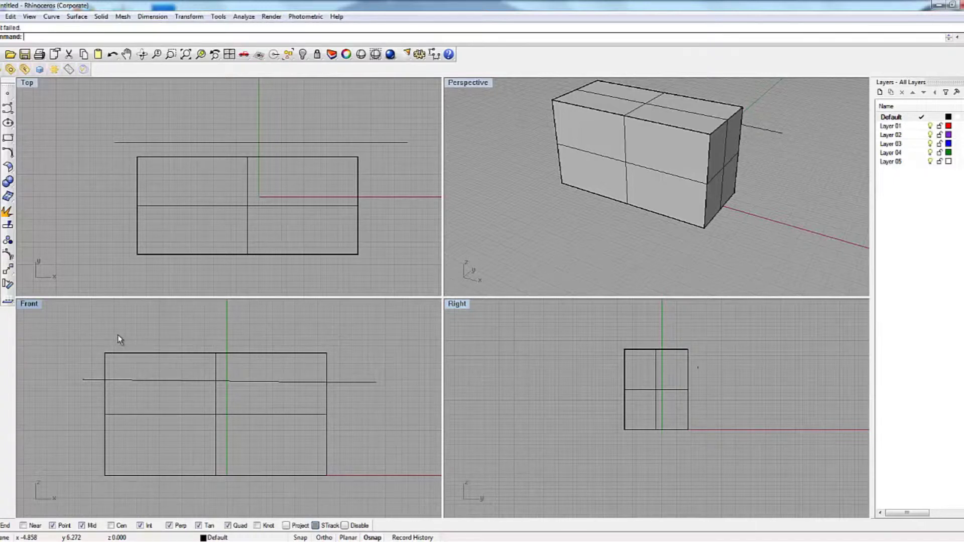
{"action": "type", "text": "split"}
{"action": "key", "text": "Return"}
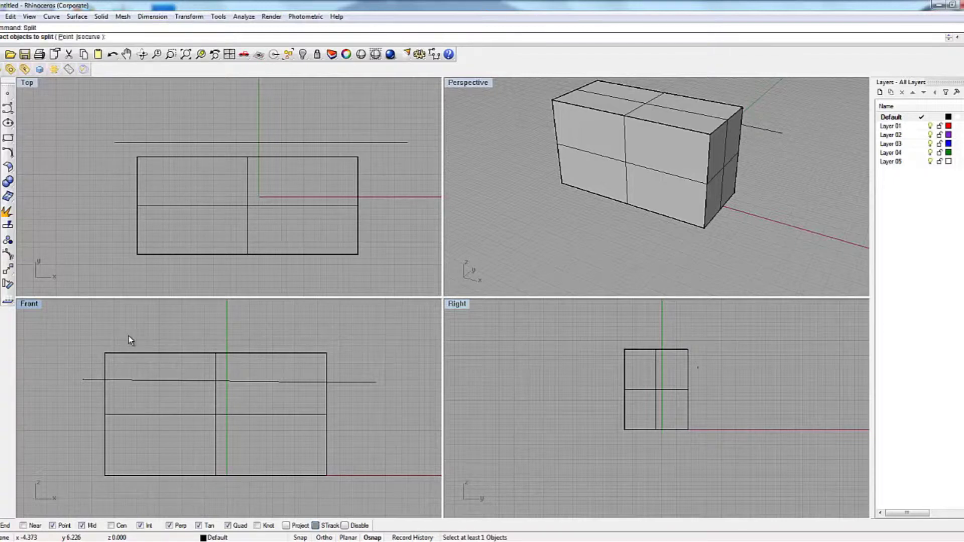
{"action": "left_click", "coordinate": [327, 372]}
{"action": "key", "text": "Return"}
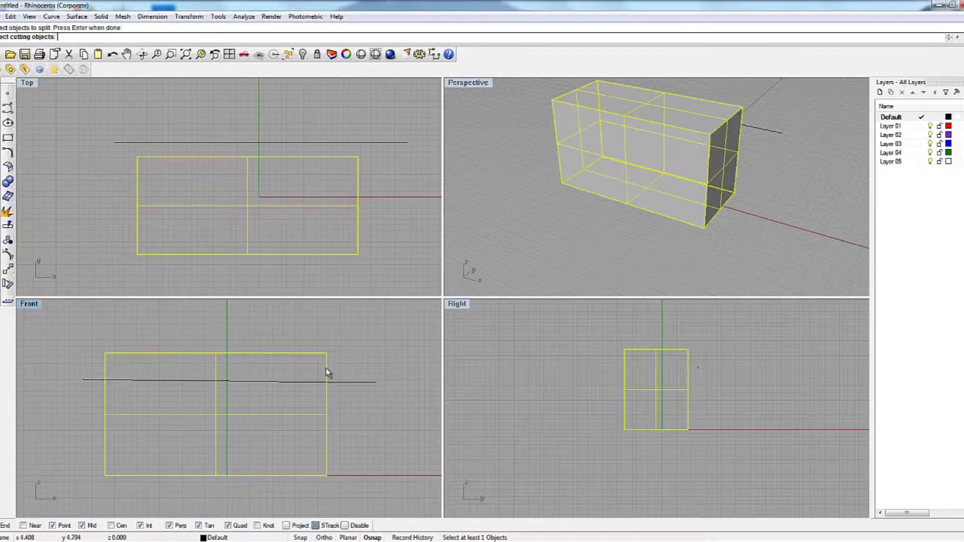
{"action": "left_click", "coordinate": [353, 383]}
{"action": "key", "text": "Return"}
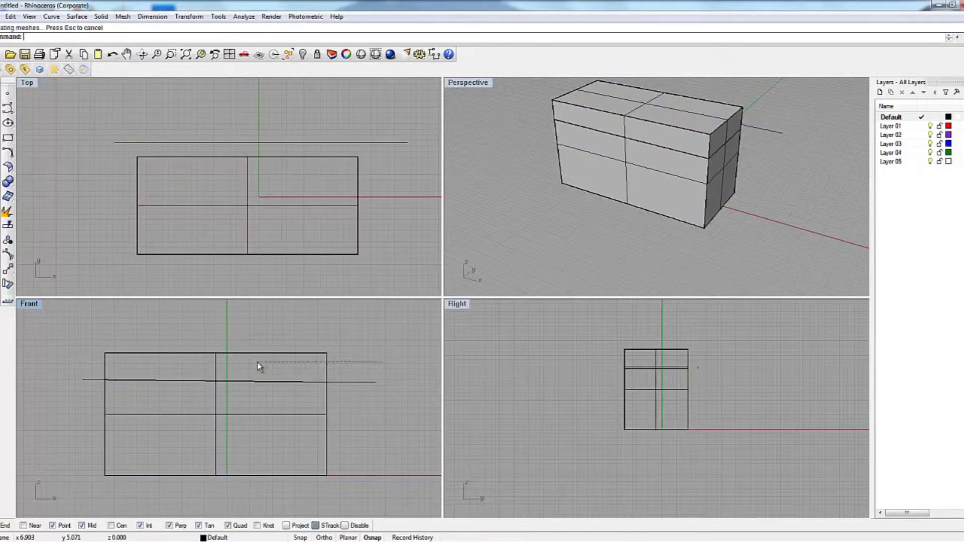
Step: Select the box's upper piece to check the split, clear the selection and examine the model from its short end
{"action": "left_click", "coordinate": [256, 363]}
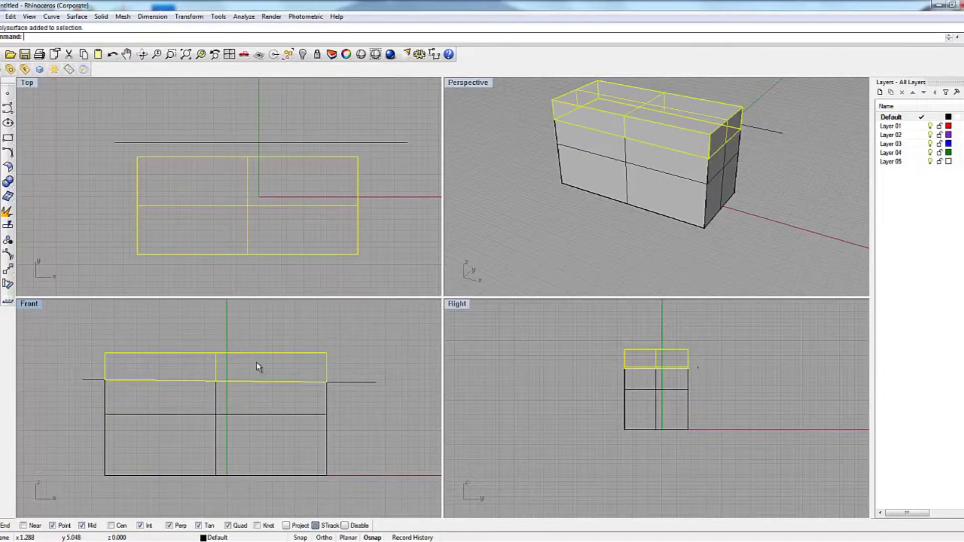
{"action": "left_click", "coordinate": [399, 185]}
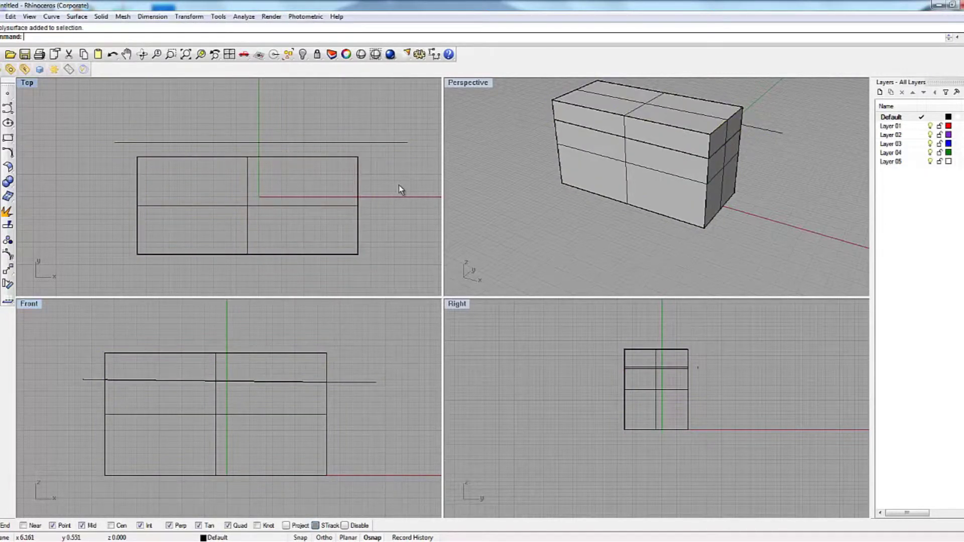
{"action": "left_click", "coordinate": [766, 187]}
{"action": "right_click_drag", "start_coordinate": [765, 222], "coordinate": [521, 273]}
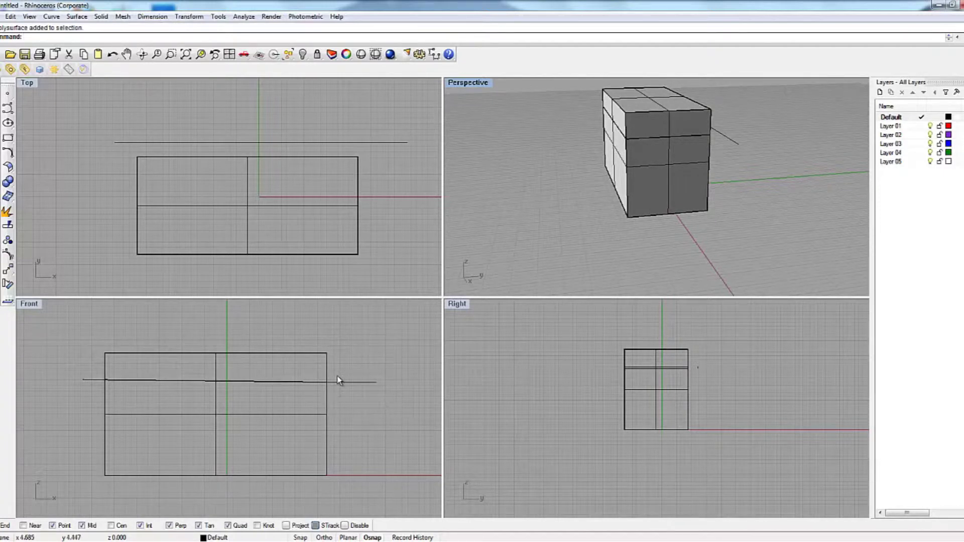
Step: Undo the split and the line's move, and check the line's position in the Top viewport
{"action": "left_click_drag", "start_coordinate": [379, 380], "coordinate": [379, 371]}
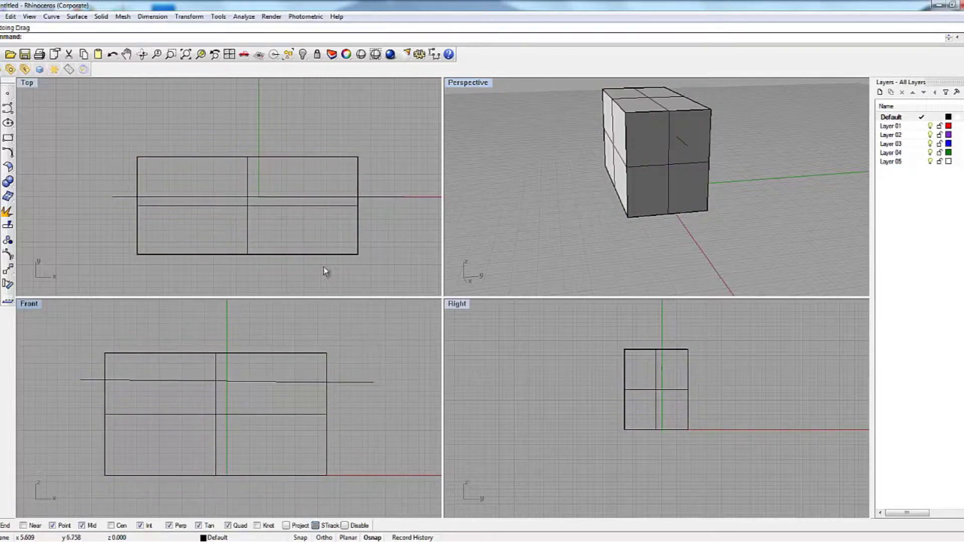
{"action": "left_click", "coordinate": [113, 196]}
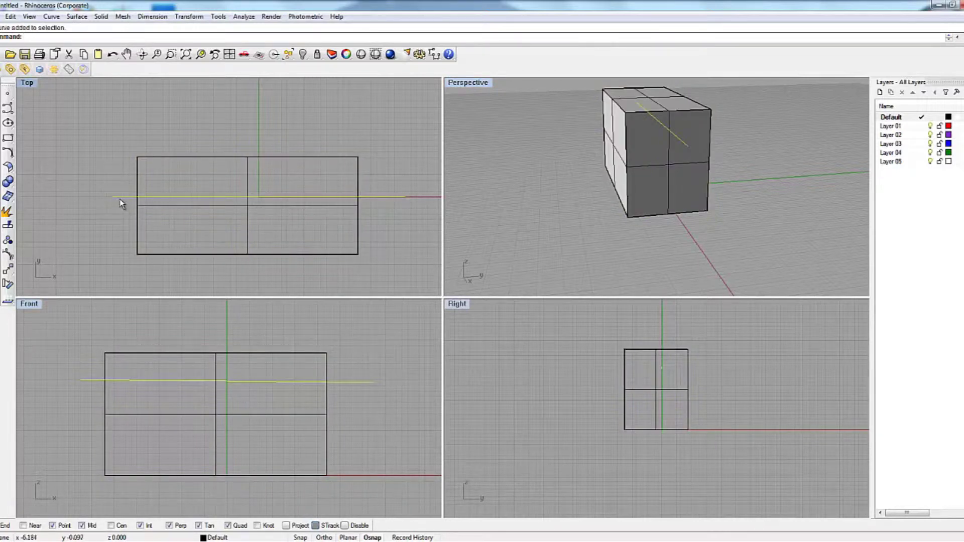
{"action": "left_click", "coordinate": [376, 356]}
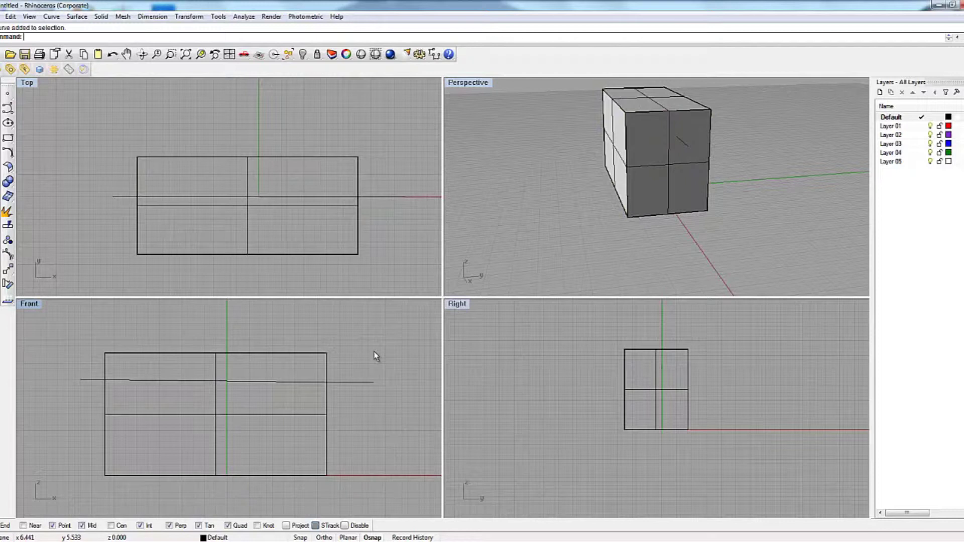
{"action": "type", "text": "trim"}
{"action": "key", "text": "Return"}
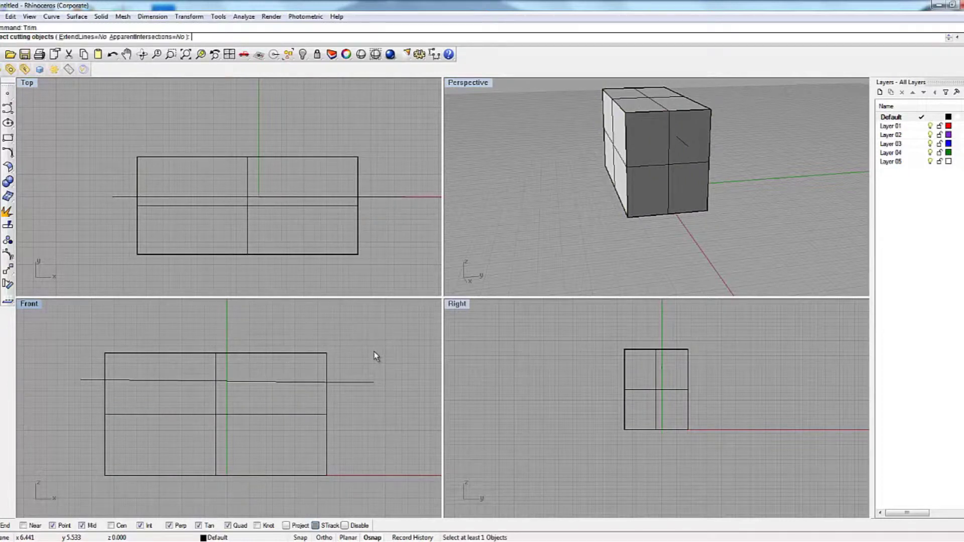
{"action": "left_click", "coordinate": [327, 367]}
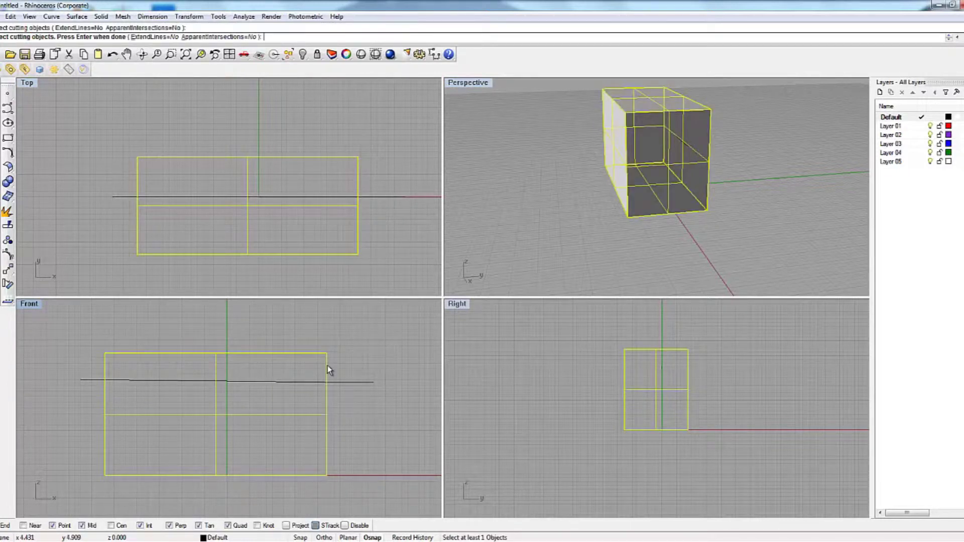
{"action": "key", "text": "Escape"}
{"action": "key", "text": "Return"}
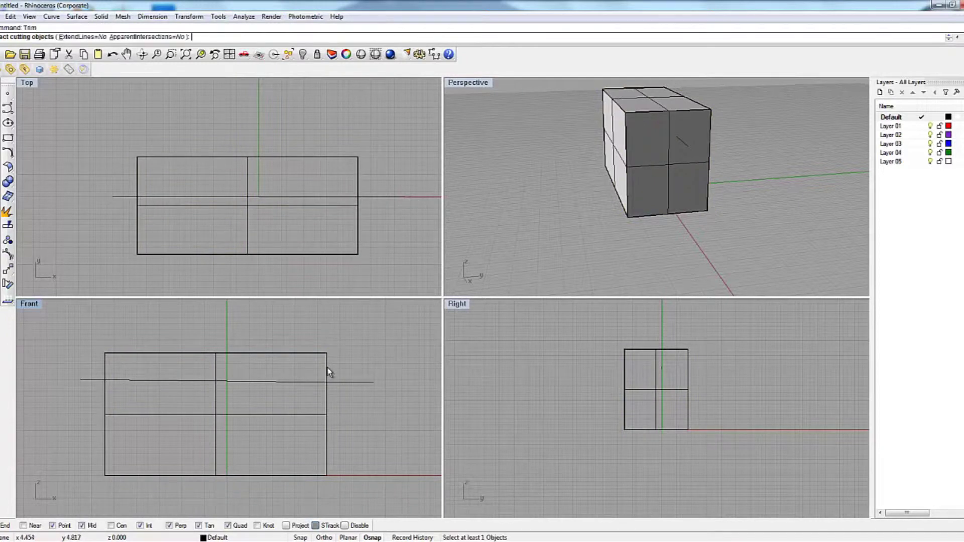
{"action": "left_click", "coordinate": [354, 382]}
{"action": "key", "text": "Return"}
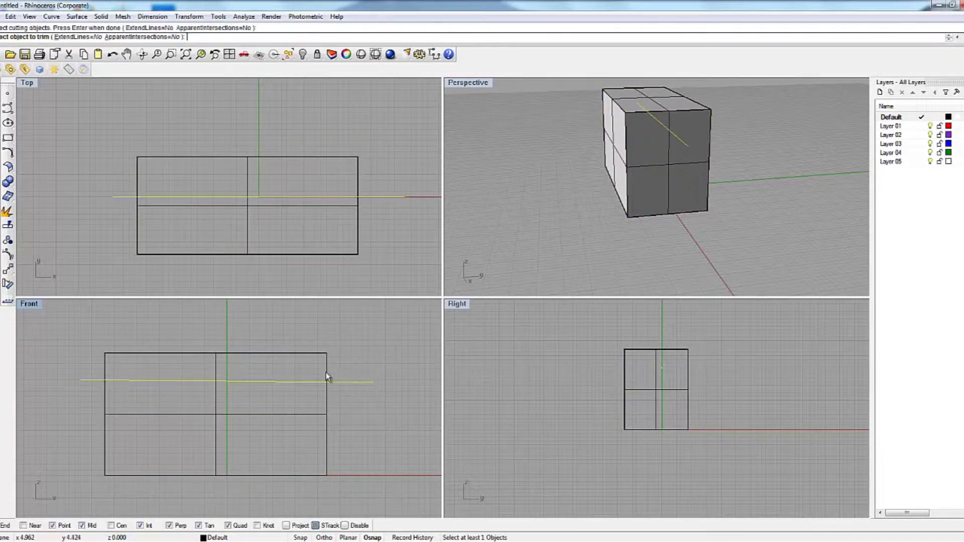
{"action": "left_click", "coordinate": [327, 377]}
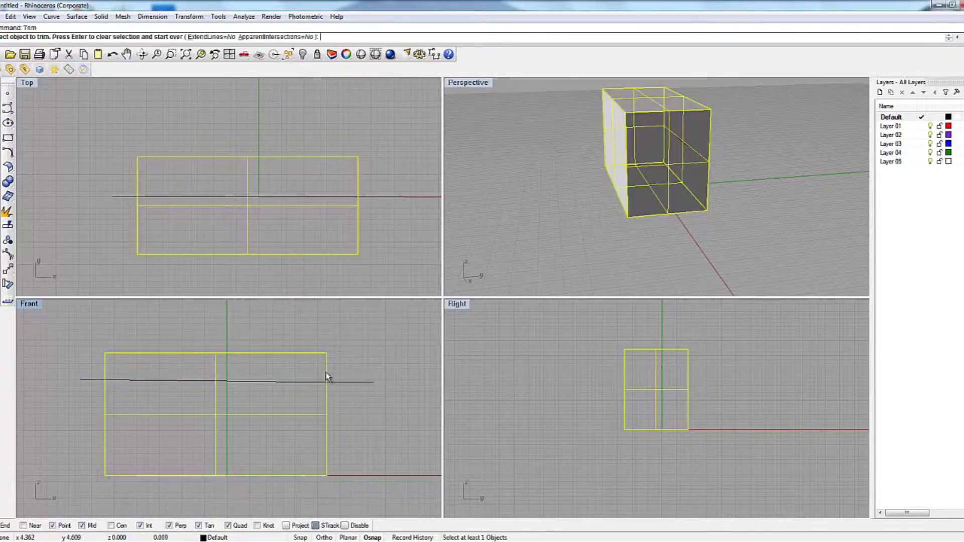
{"action": "key", "text": "Escape"}
{"action": "key", "text": "Escape"}
Step: Trim away the part of the box above the line in the Front viewport, using the line as the cutting object
{"action": "key", "text": "Return"}
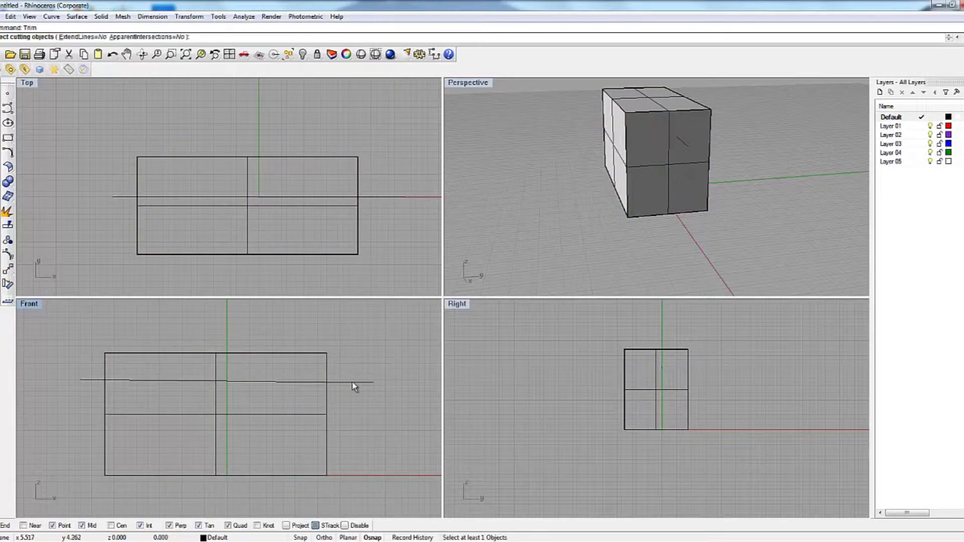
{"action": "left_click", "coordinate": [351, 381]}
{"action": "key", "text": "Return"}
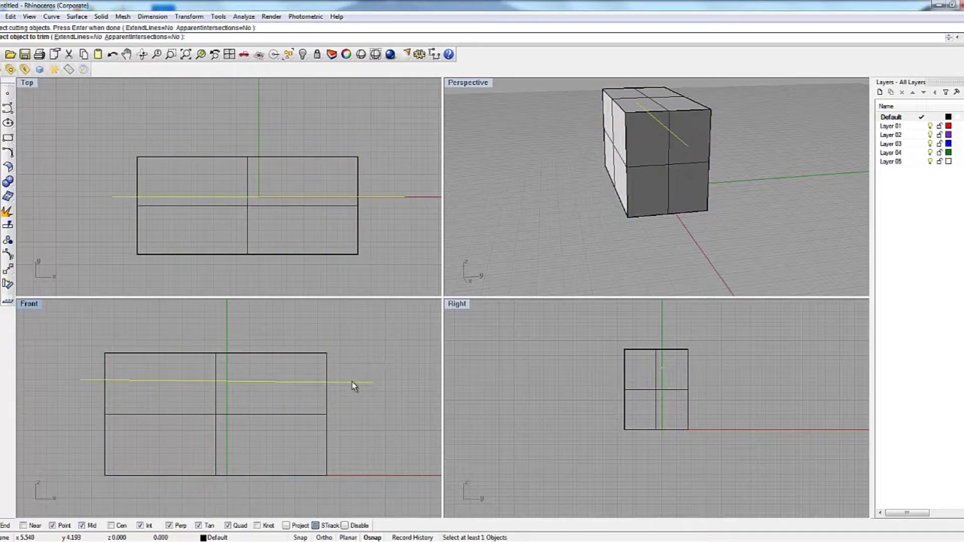
{"action": "left_click", "coordinate": [326, 366]}
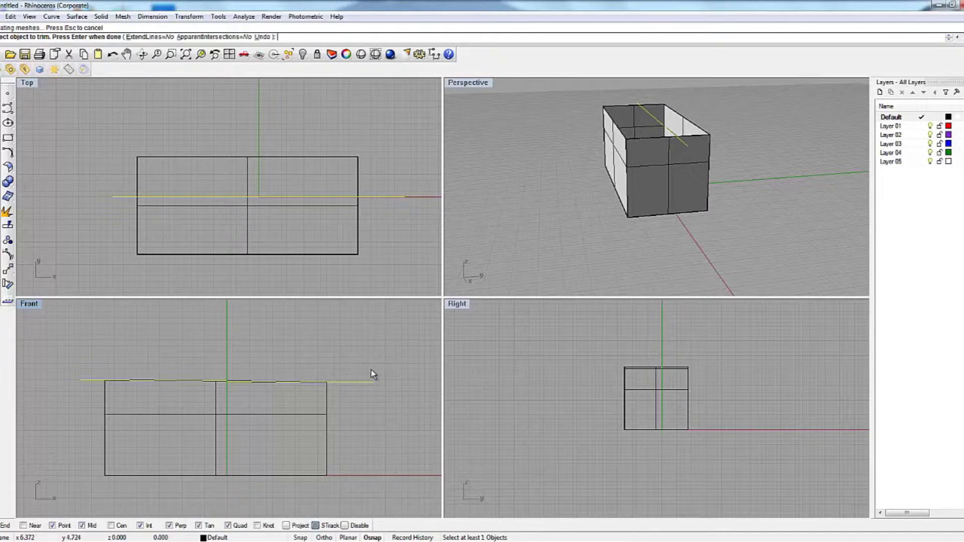
{"action": "key", "text": "Return"}
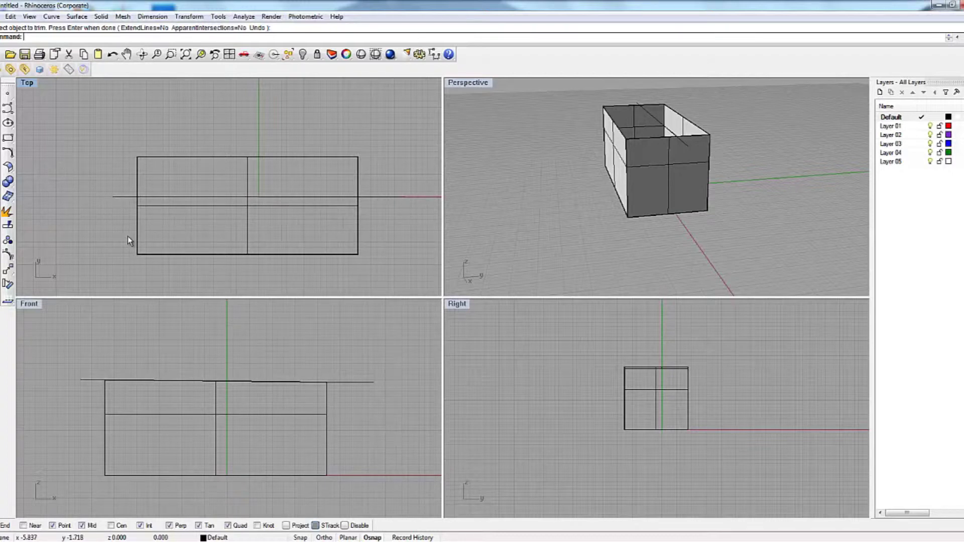
Step: Delete the trimmed box and the cutting line to leave the scene empty
{"action": "key", "text": "Escape"}
{"action": "key", "text": "ctrl+a"}
{"action": "key", "text": "Delete"}
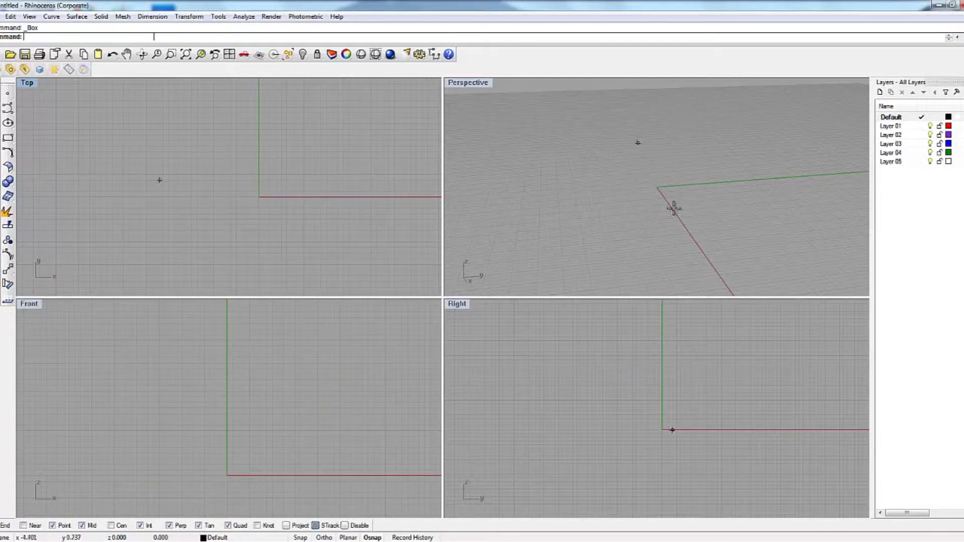
Step: Draw a solid box in the Perspective viewport by picking its base corners and height
{"action": "right_click", "coordinate": [674, 207]}
{"action": "left_click", "coordinate": [605, 152]}
{"action": "left_click", "coordinate": [748, 214]}
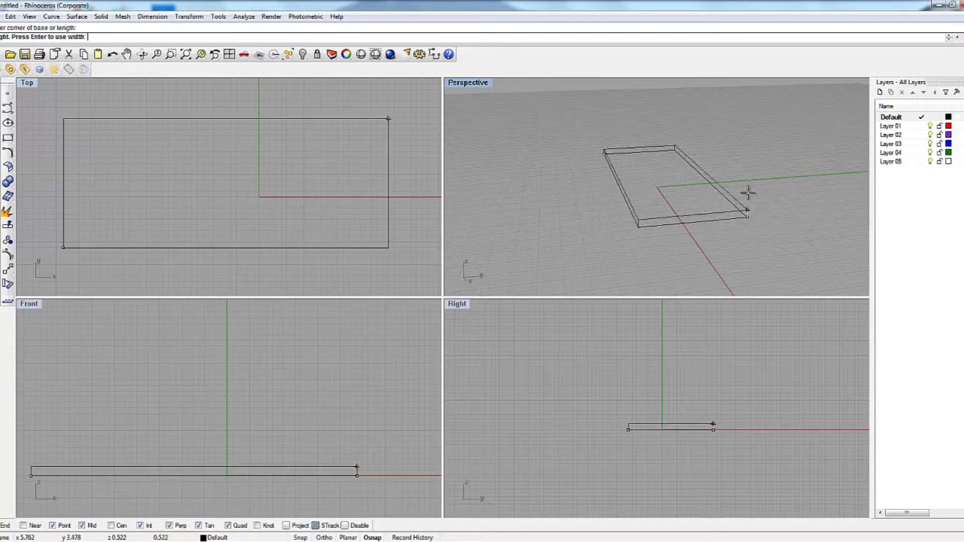
{"action": "left_click", "coordinate": [748, 144]}
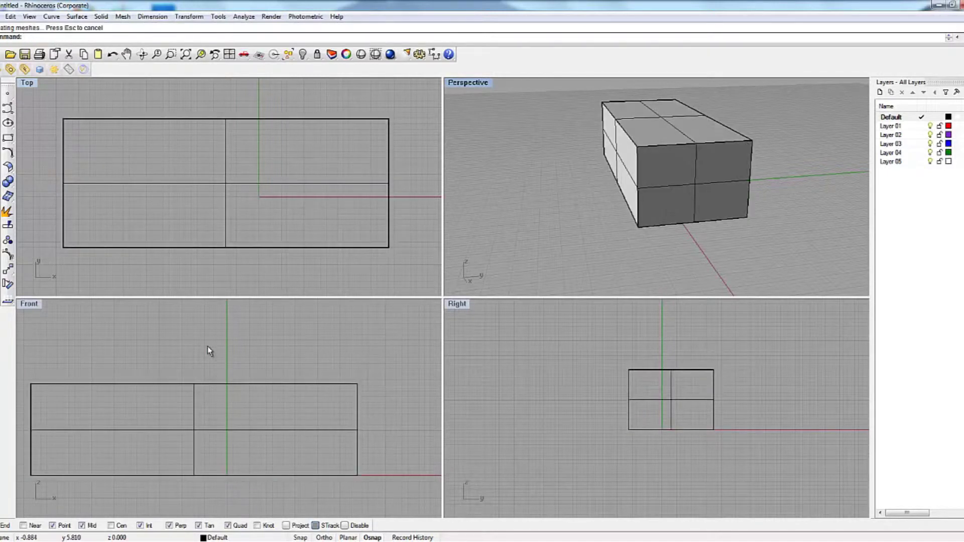
Step: Draw a rectangular plane surface in the Top viewport that extends beyond the box's outline on all sides
{"action": "left_click", "coordinate": [8, 181]}
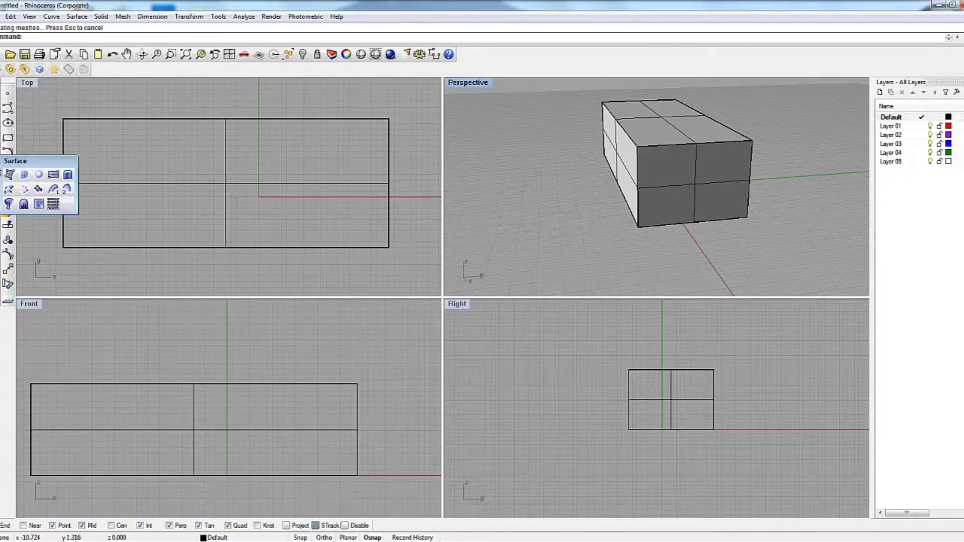
{"action": "left_click", "coordinate": [60, 177]}
{"action": "scroll", "coordinate": [161, 181], "scroll_direction": "down", "scroll_amount": 2}
{"action": "scroll", "coordinate": [161, 181], "scroll_direction": "down", "scroll_amount": 1}
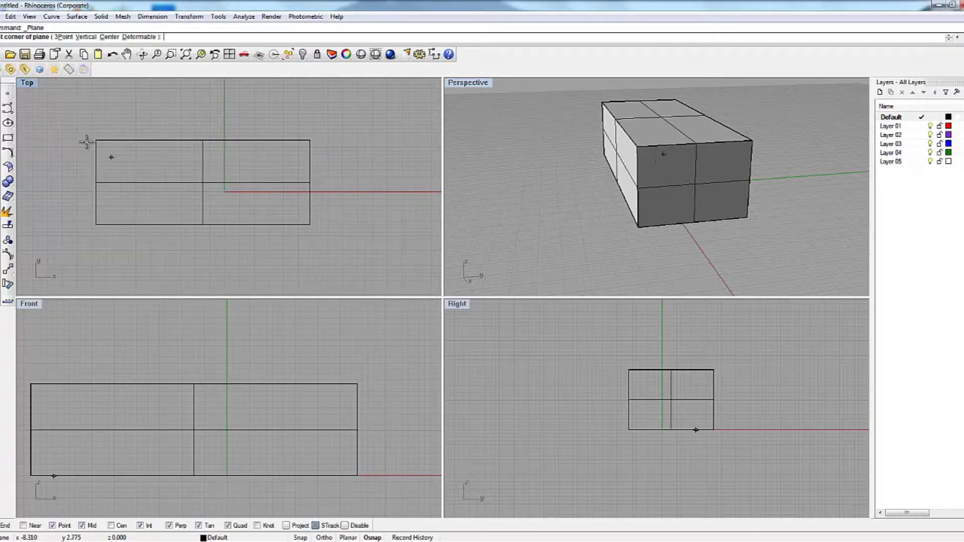
{"action": "left_click", "coordinate": [68, 123]}
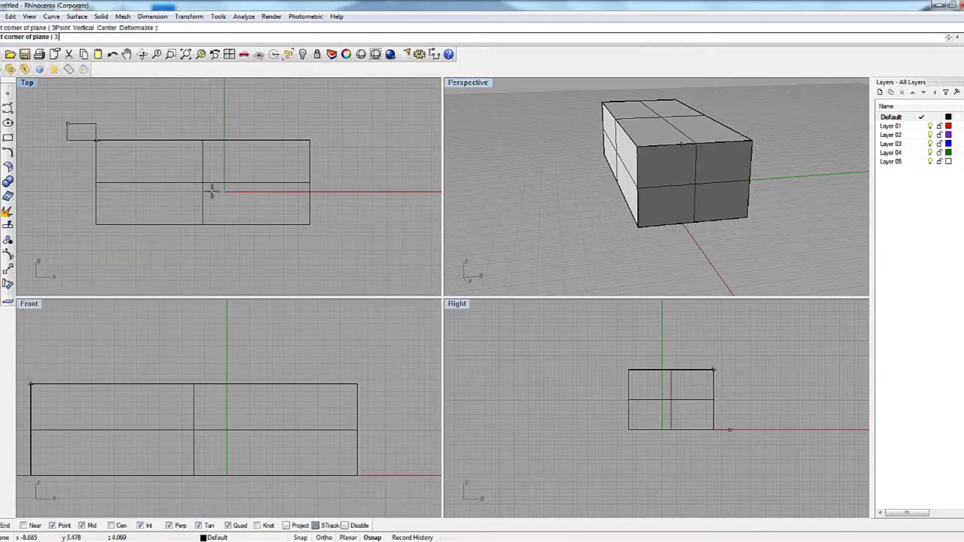
{"action": "left_click", "coordinate": [343, 243]}
Step: Move the plane up in the Front viewport so it passes through the upper part of the box
{"action": "scroll", "coordinate": [382, 436], "scroll_direction": "down", "scroll_amount": 1}
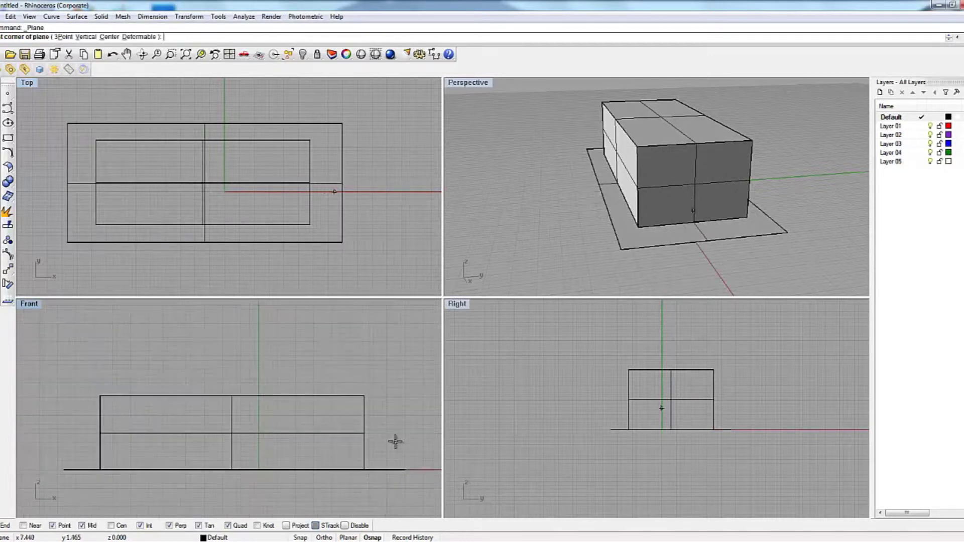
{"action": "key", "text": "Return"}
{"action": "left_click", "coordinate": [384, 471]}
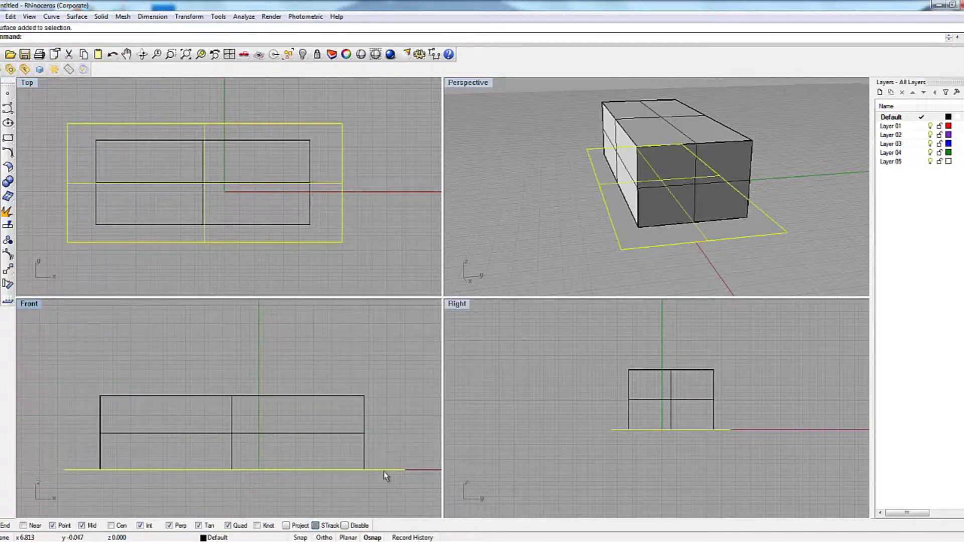
{"action": "left_click_drag", "start_coordinate": [383, 471], "coordinate": [399, 435]}
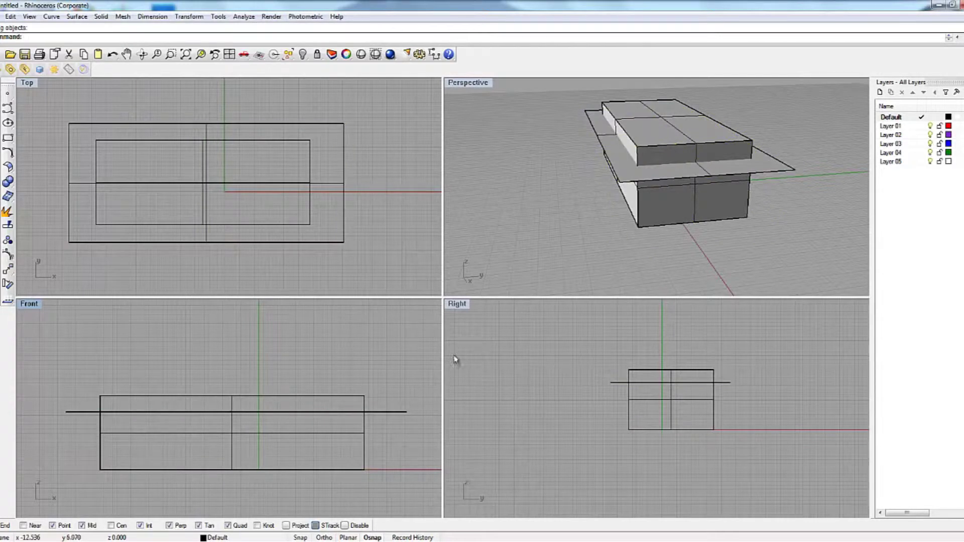
Step: Split the box using the plane surface as the cutting object
{"action": "type", "text": "split"}
{"action": "key", "text": "Return"}
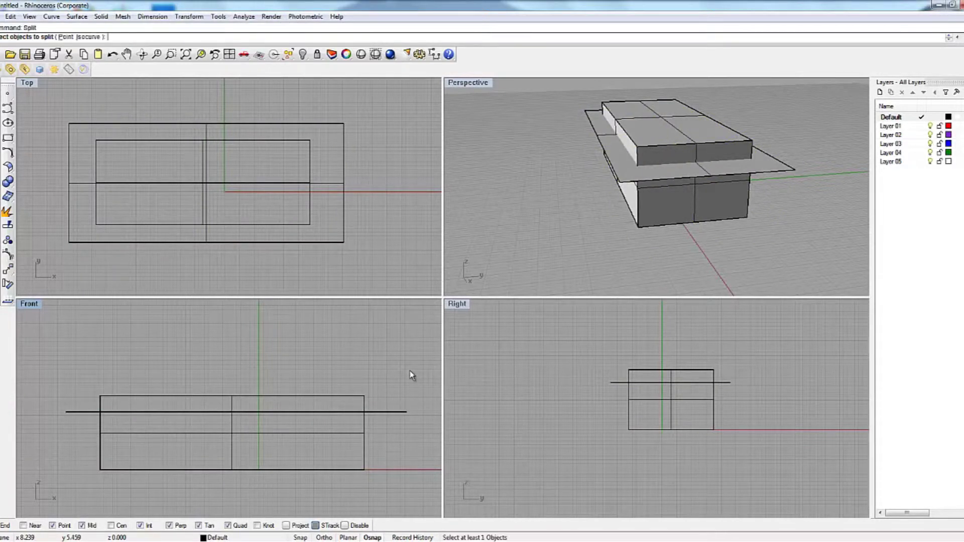
{"action": "left_click", "coordinate": [365, 402]}
{"action": "key", "text": "Return"}
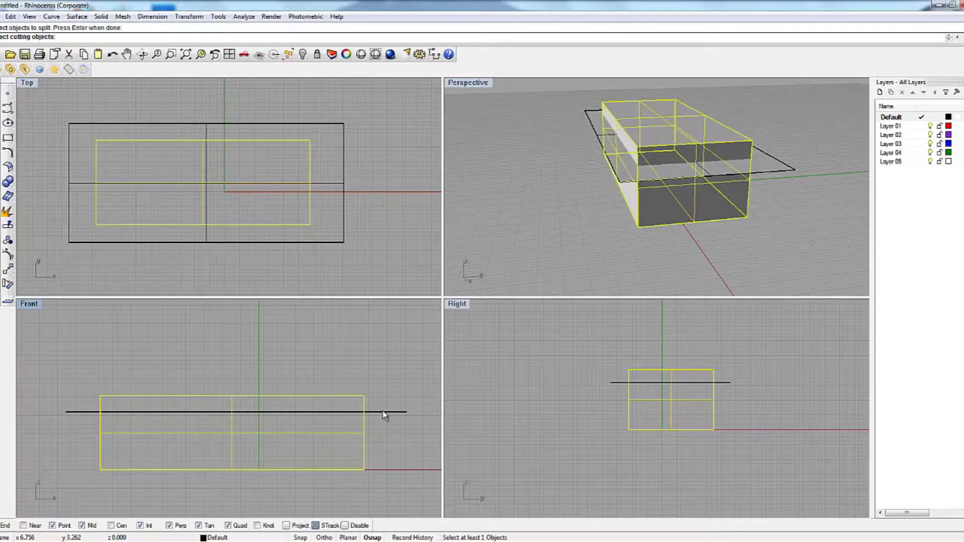
{"action": "left_click", "coordinate": [384, 412]}
{"action": "key", "text": "Return"}
Step: Move the split-off upper piece above the plane, and undo both the move and the split
{"action": "left_click_drag", "start_coordinate": [364, 407], "coordinate": [378, 370]}
{"action": "left_click", "coordinate": [401, 387]}
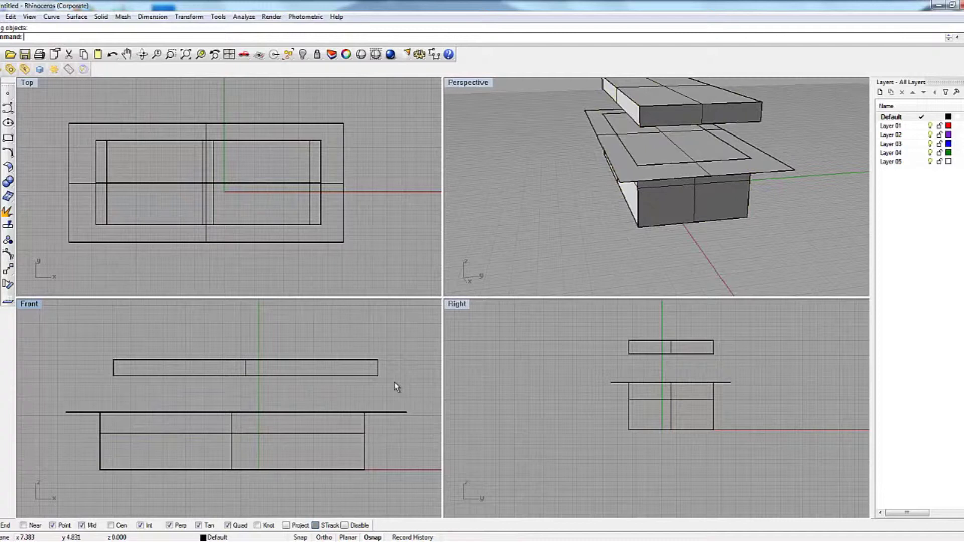
{"action": "key", "text": "ctrl+z"}
{"action": "key", "text": "ctrl+z"}
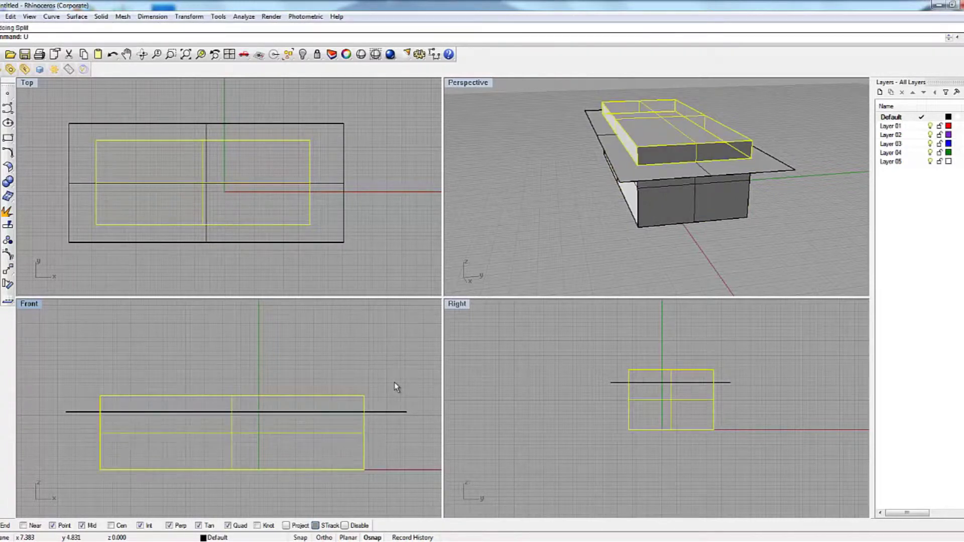
Step: Trim away the part of the box above the plane with the plane as cutting object, and undo the trim
{"action": "type", "text": "trim"}
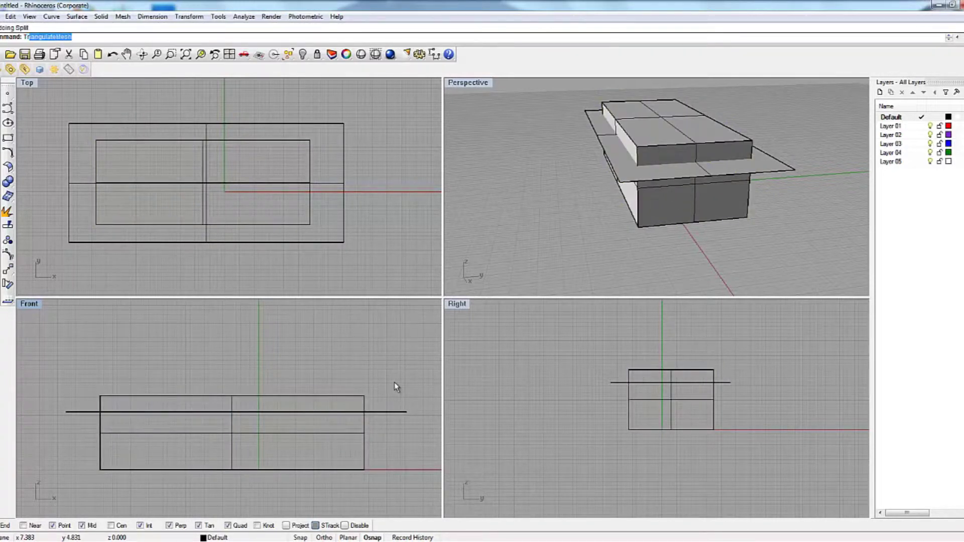
{"action": "key", "text": "Return"}
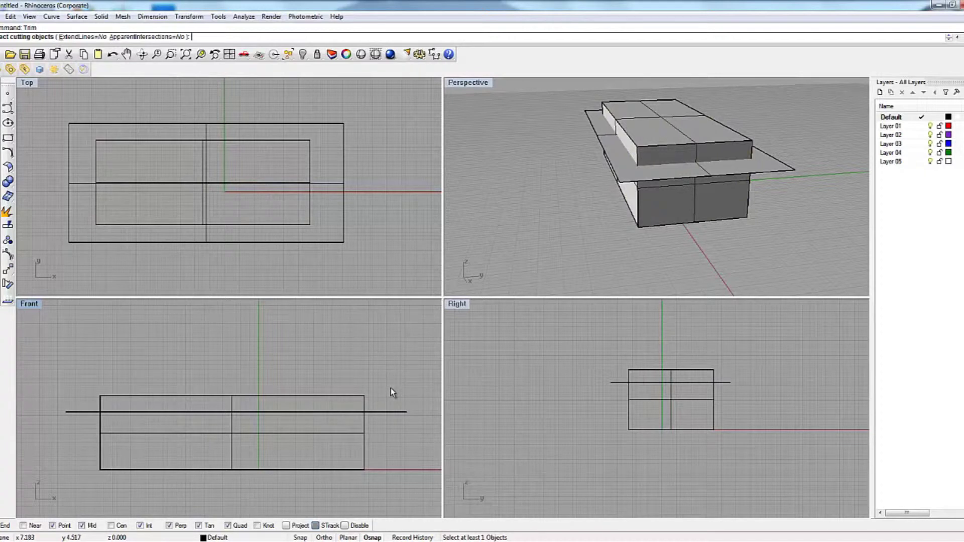
{"action": "left_click", "coordinate": [383, 413]}
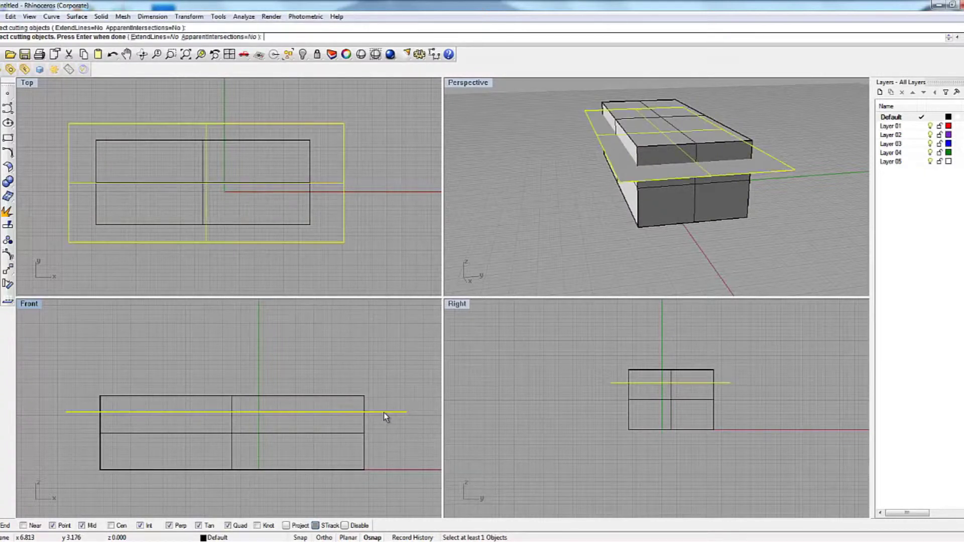
{"action": "key", "text": "Return"}
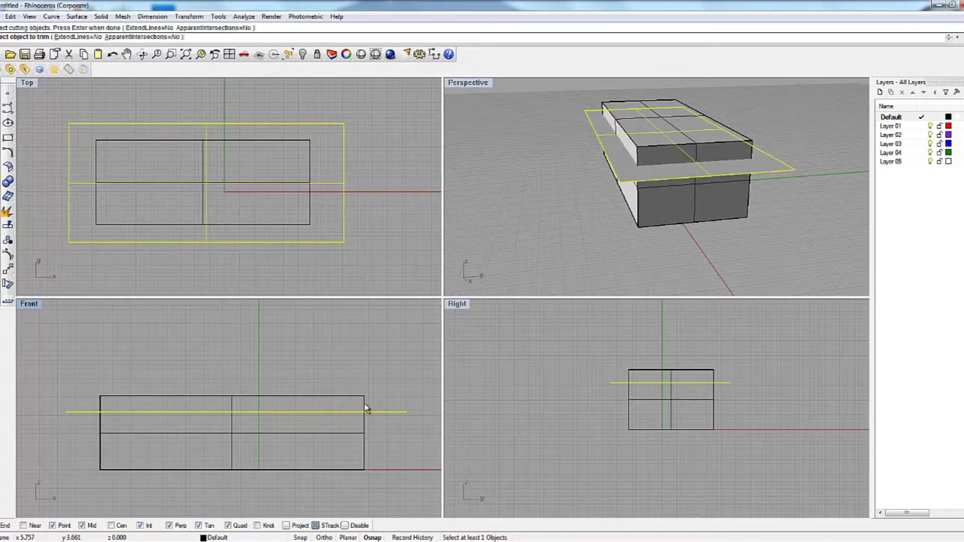
{"action": "left_click", "coordinate": [365, 406]}
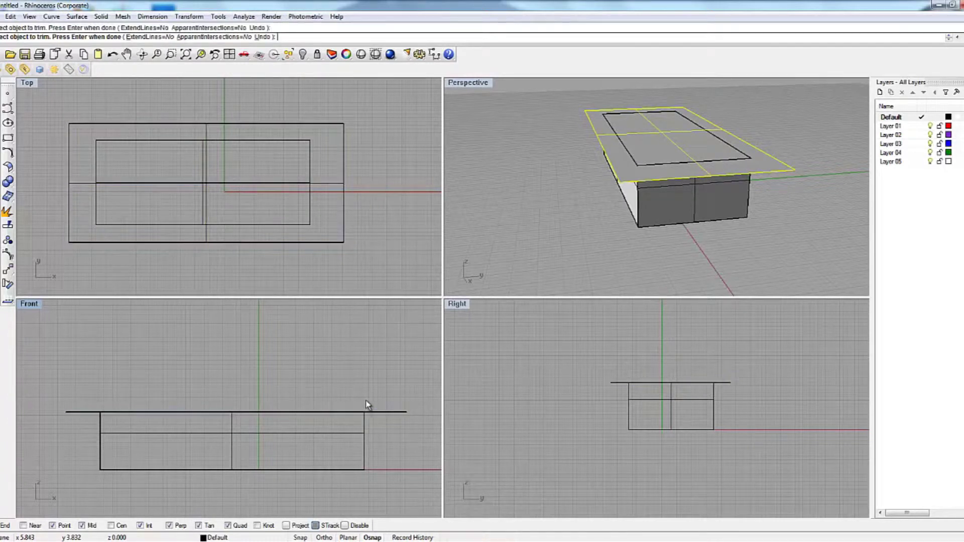
{"action": "key", "text": "Return"}
{"action": "key", "text": "ctrl+z"}
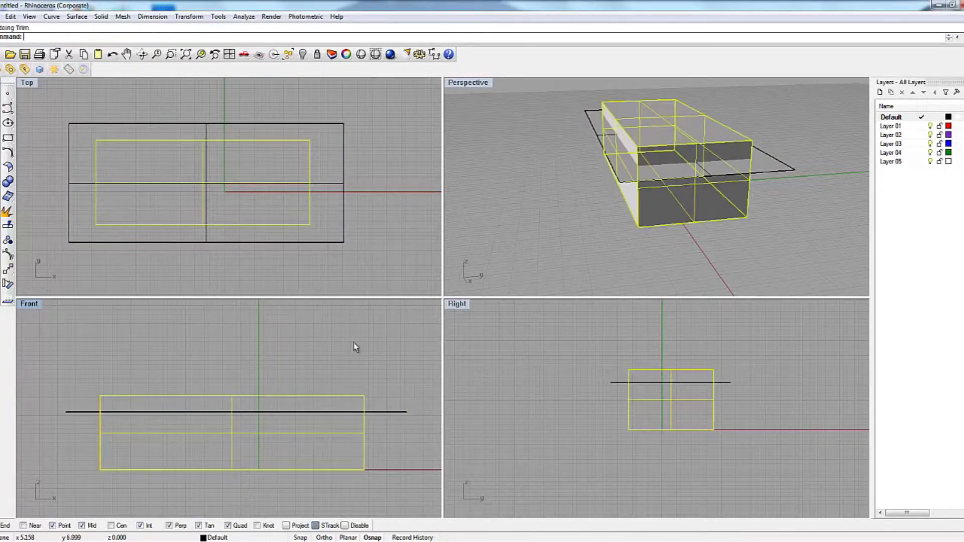
Step: Delete the box and the plane surface together
{"action": "left_click", "coordinate": [150, 201]}
{"action": "scroll", "coordinate": [150, 200], "scroll_direction": "down", "scroll_amount": 5}
{"action": "left_click_drag", "start_coordinate": [85, 137], "coordinate": [294, 249]}
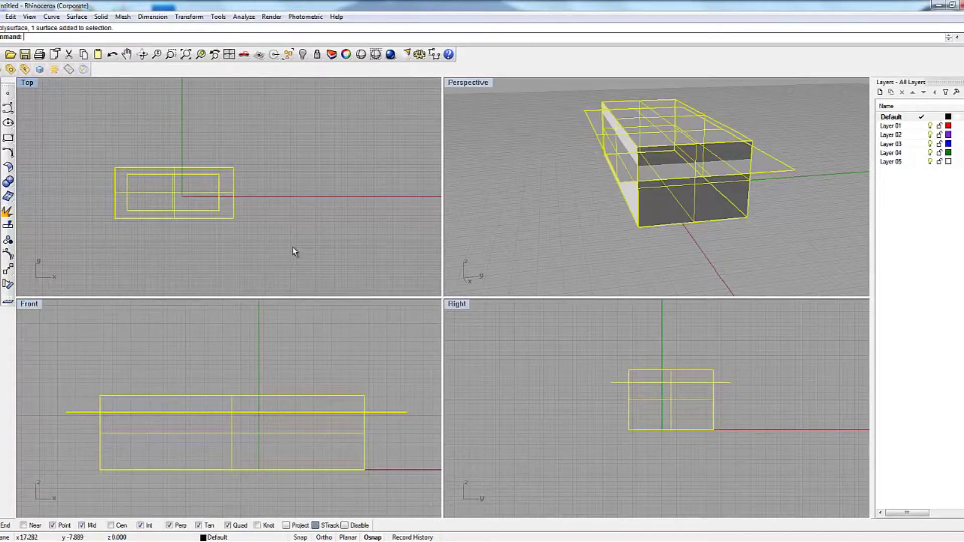
{"action": "key", "text": "Delete"}
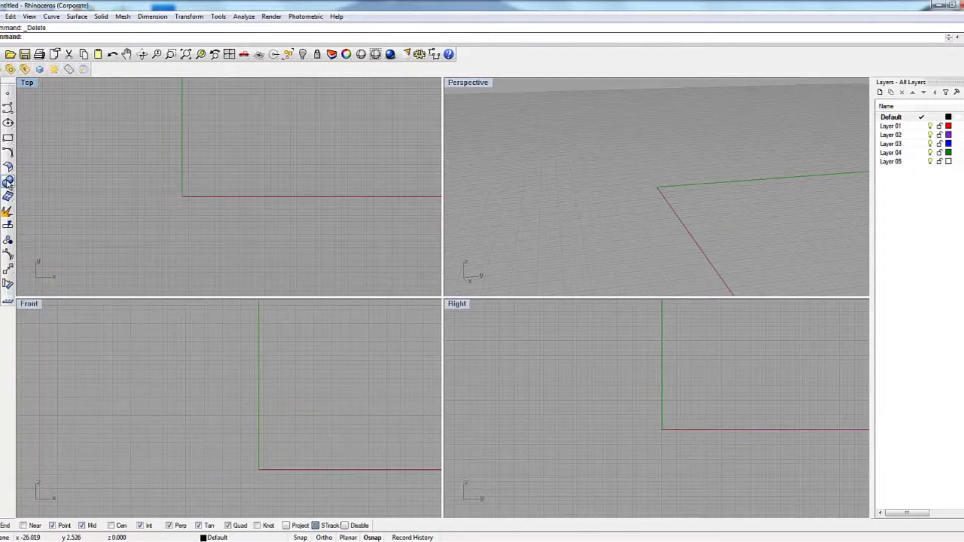
Step: Draw a small sphere with a radius of about 0.4 in the Top viewport, on the X axis just left of the origin
{"action": "right_click_drag", "start_coordinate": [306, 241], "coordinate": [348, 250]}
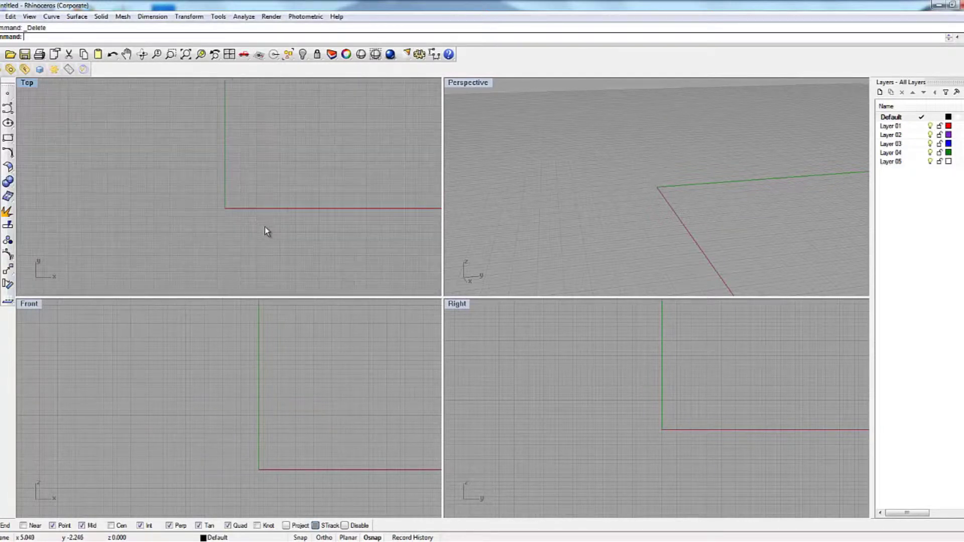
{"action": "right_click_drag", "start_coordinate": [108, 214], "coordinate": [183, 206]}
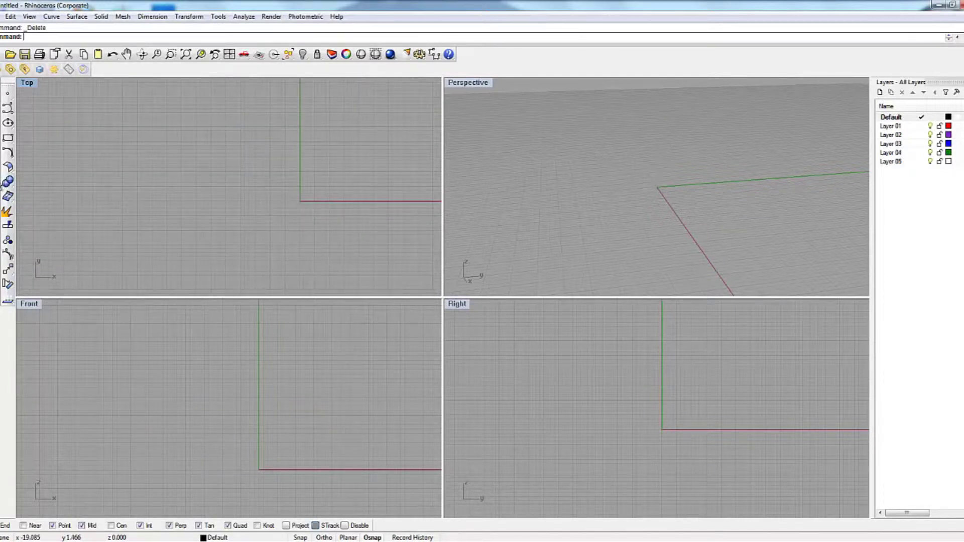
{"action": "left_click", "coordinate": [8, 181]}
{"action": "left_click", "coordinate": [11, 192]}
{"action": "left_click", "coordinate": [252, 202]}
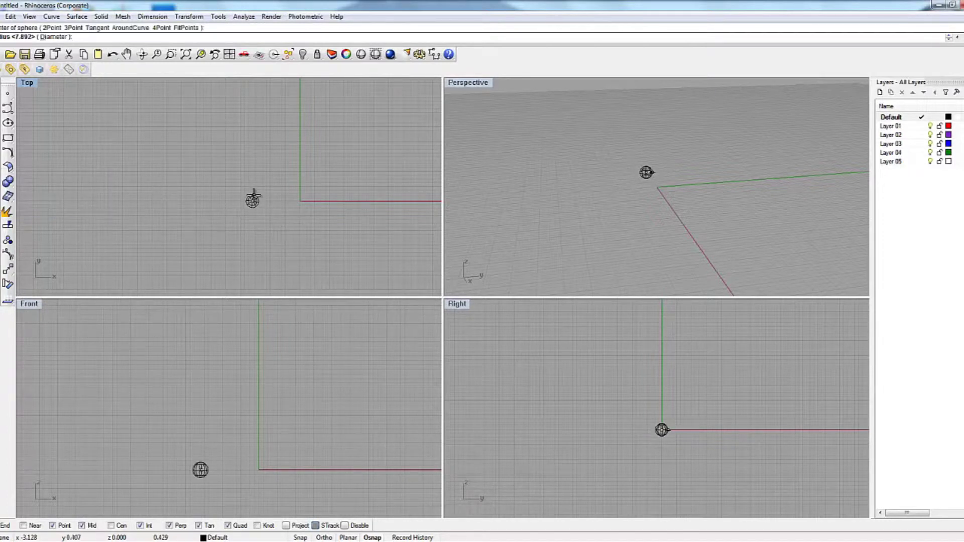
{"action": "left_click", "coordinate": [254, 197]}
{"action": "scroll", "coordinate": [194, 231], "scroll_direction": "down", "scroll_amount": 2}
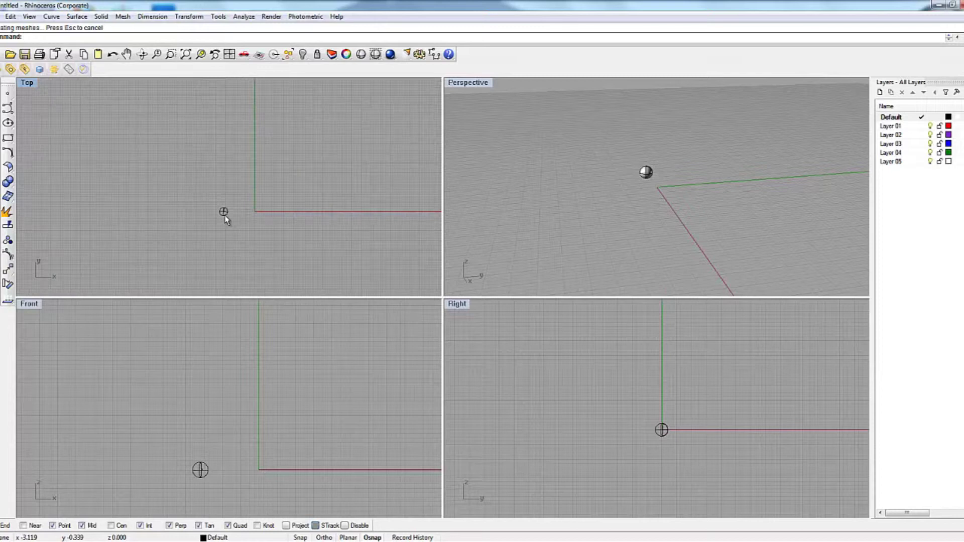
{"action": "scroll", "coordinate": [225, 217], "scroll_direction": "up", "scroll_amount": 2}
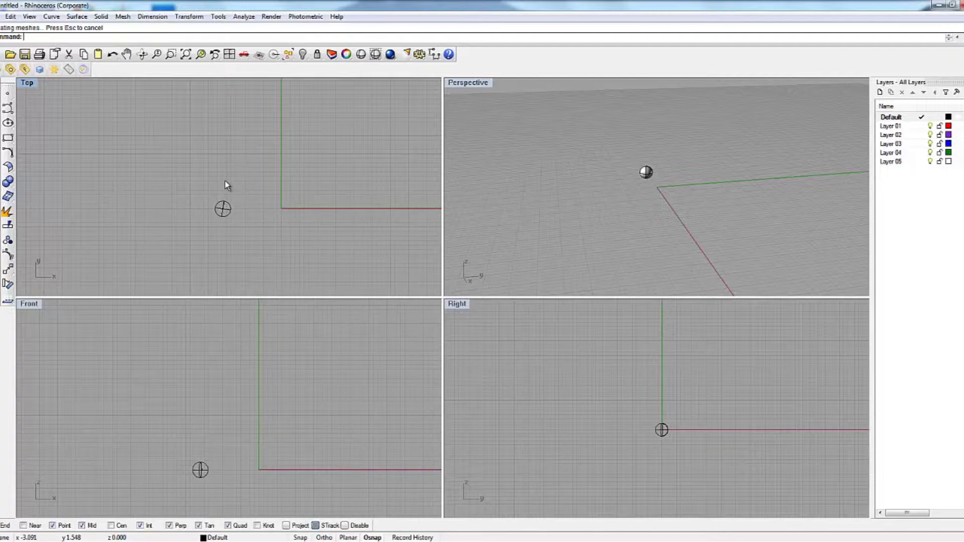
Step: Array the sphere with 5 copies in X, 1 in Y and 1 in Z at a spacing of 10
{"action": "type", "text": "array"}
{"action": "key", "text": "Return"}
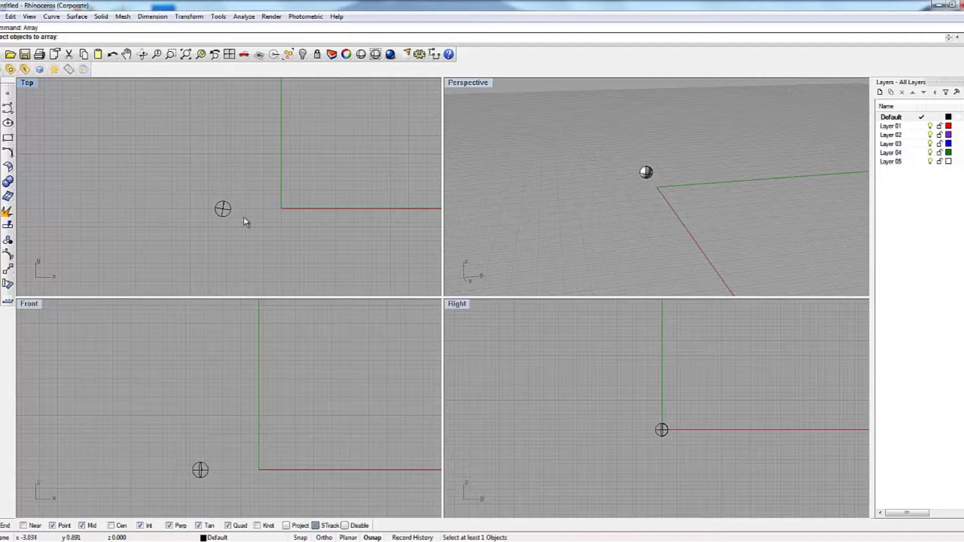
{"action": "left_click", "coordinate": [227, 213]}
{"action": "key", "text": "Return"}
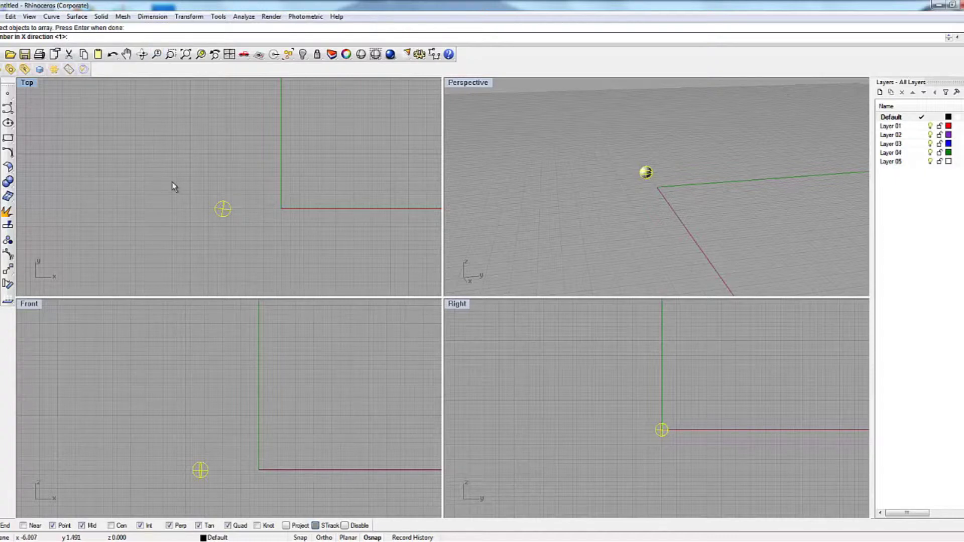
{"action": "type", "text": "5"}
{"action": "key", "text": "Return"}
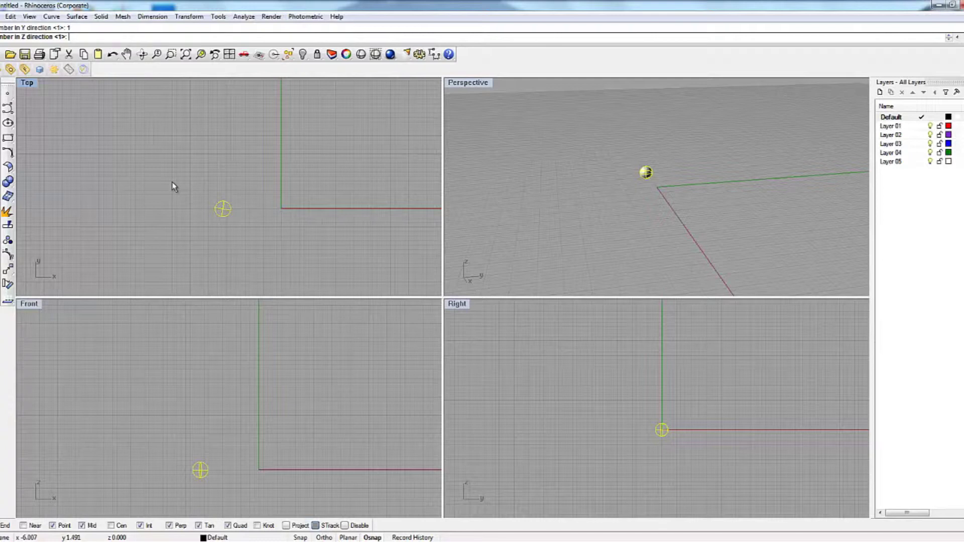
{"action": "key", "text": "Return"}
{"action": "type", "text": "10"}
{"action": "key", "text": "Return"}
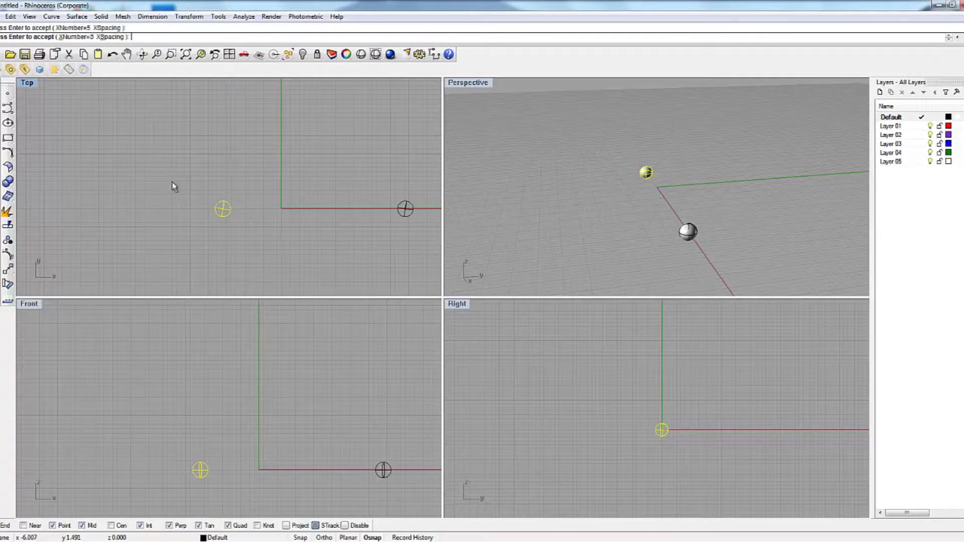
{"action": "key", "text": "Return"}
Step: Preview an array of the first sphere with 1 copy in X, 5 in Y and 1 in Z at a spacing of 10, and cancel it
{"action": "scroll", "coordinate": [113, 206], "scroll_direction": "down", "scroll_amount": 5}
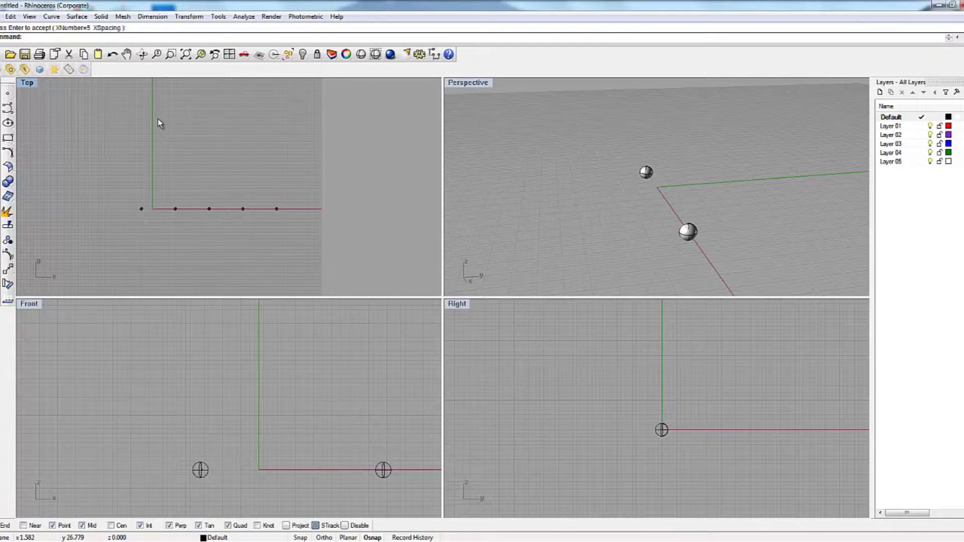
{"action": "key", "text": "Return"}
{"action": "left_click", "coordinate": [142, 208]}
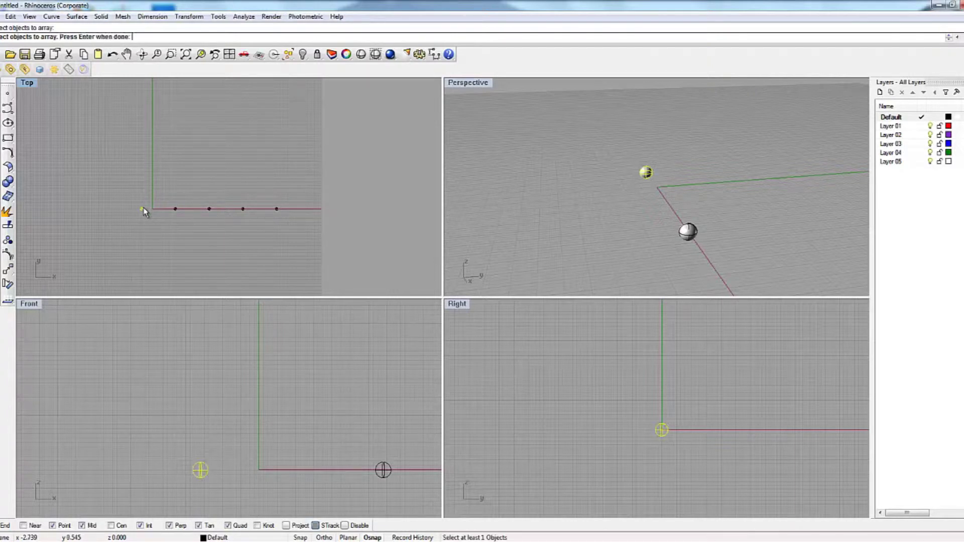
{"action": "key", "text": "Return"}
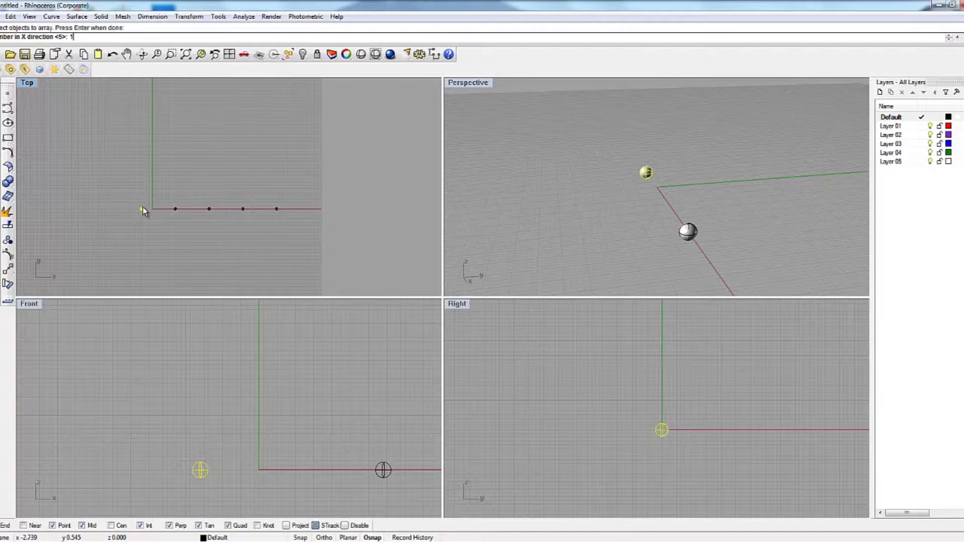
{"action": "key", "text": "Return"}
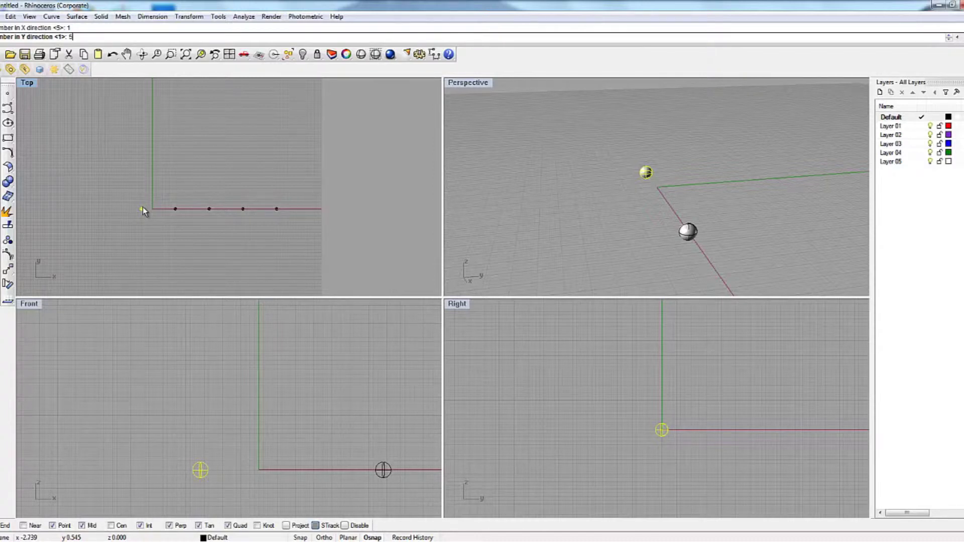
{"action": "type", "text": "5"}
{"action": "key", "text": "Return"}
{"action": "type", "text": "1"}
{"action": "key", "text": "Return"}
{"action": "type", "text": "10"}
{"action": "key", "text": "Return"}
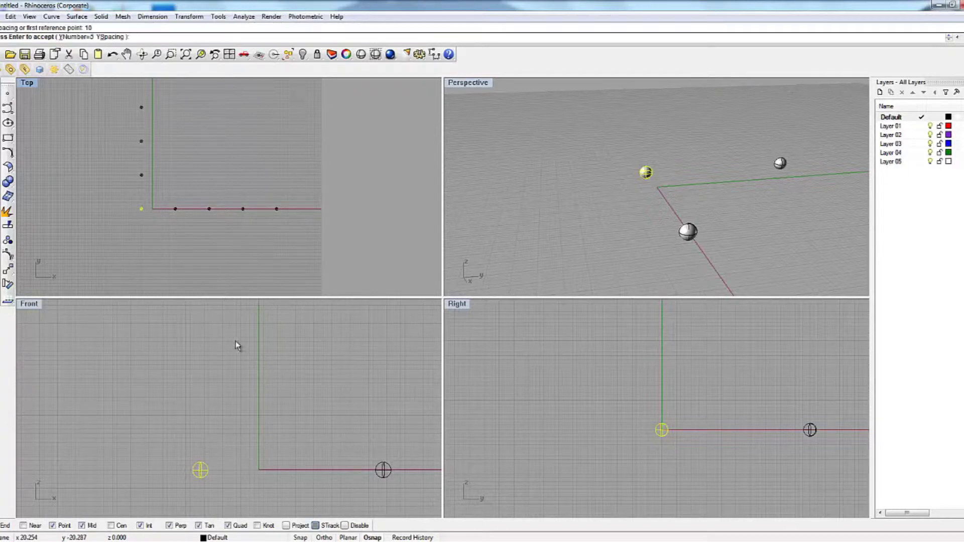
{"action": "scroll", "coordinate": [251, 391], "scroll_direction": "down", "scroll_amount": 5}
{"action": "scroll", "coordinate": [244, 404], "scroll_direction": "up", "scroll_amount": 2}
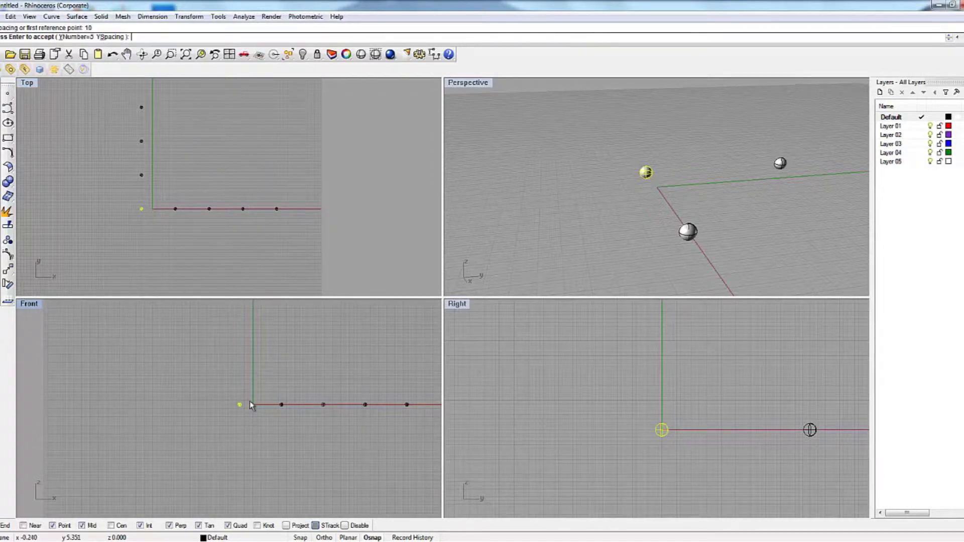
{"action": "scroll", "coordinate": [251, 404], "scroll_direction": "up", "scroll_amount": 1}
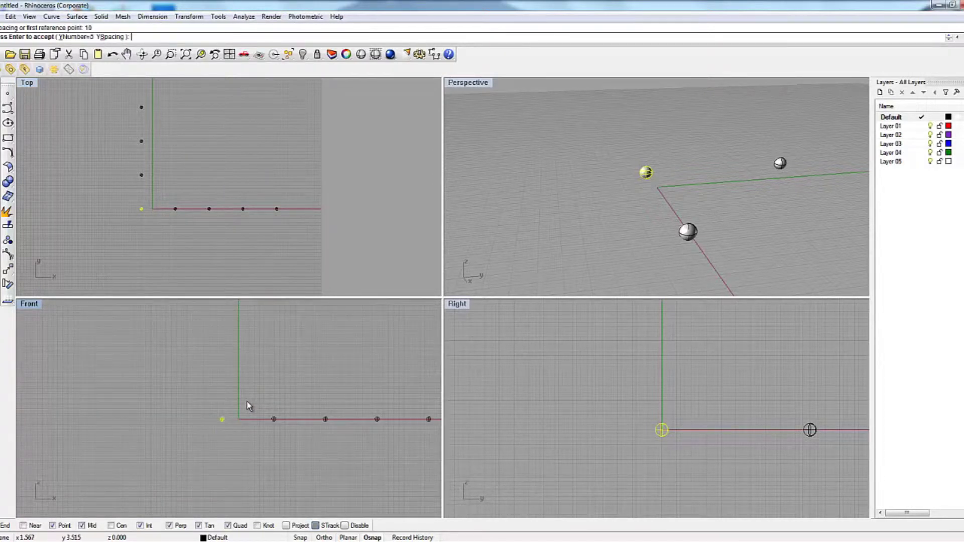
{"action": "key", "text": "Escape"}
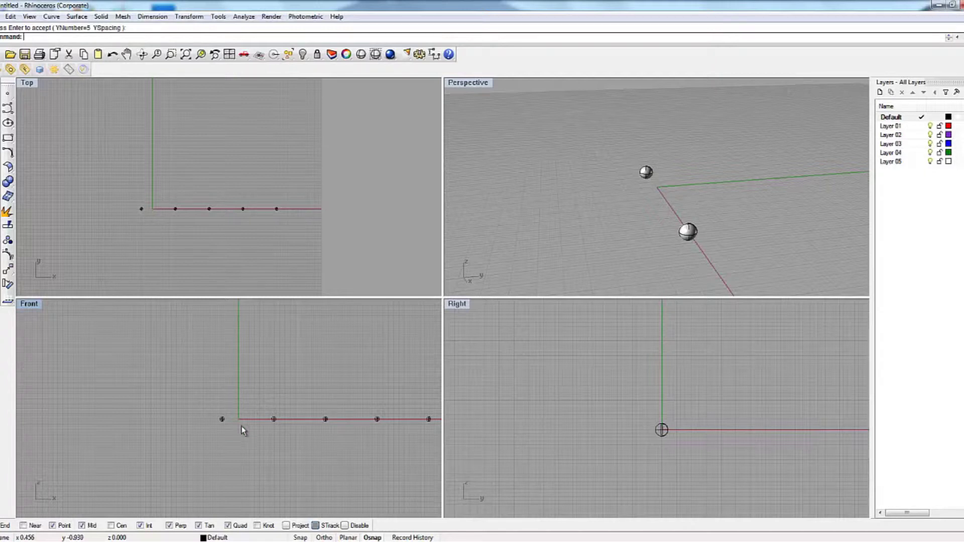
Step: Delete the four arrayed sphere copies along the X axis, keeping the original sphere beside the origin
{"action": "scroll", "coordinate": [239, 419], "scroll_direction": "up", "scroll_amount": 3}
{"action": "left_click_drag", "start_coordinate": [382, 179], "coordinate": [171, 229]}
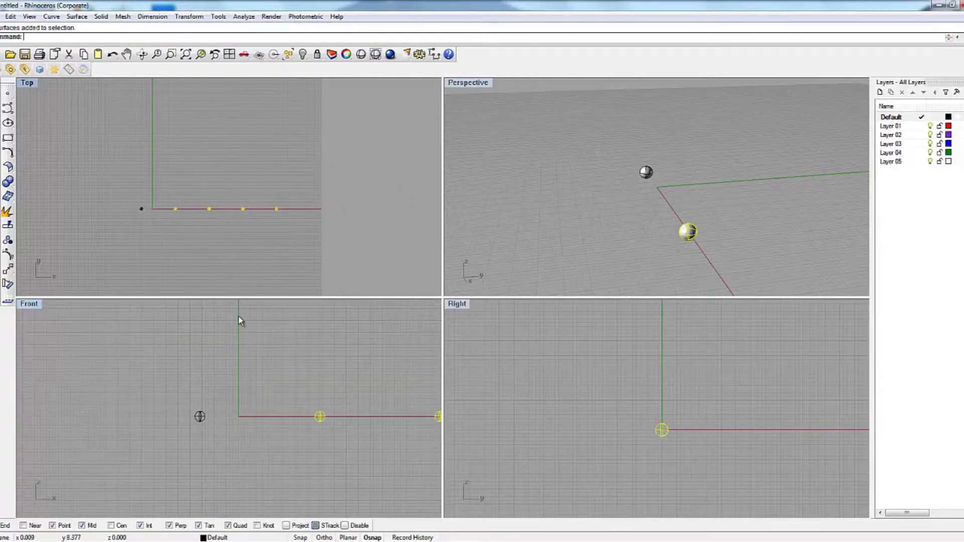
{"action": "key", "text": "Delete"}
{"action": "scroll", "coordinate": [191, 427], "scroll_direction": "up", "scroll_amount": 2}
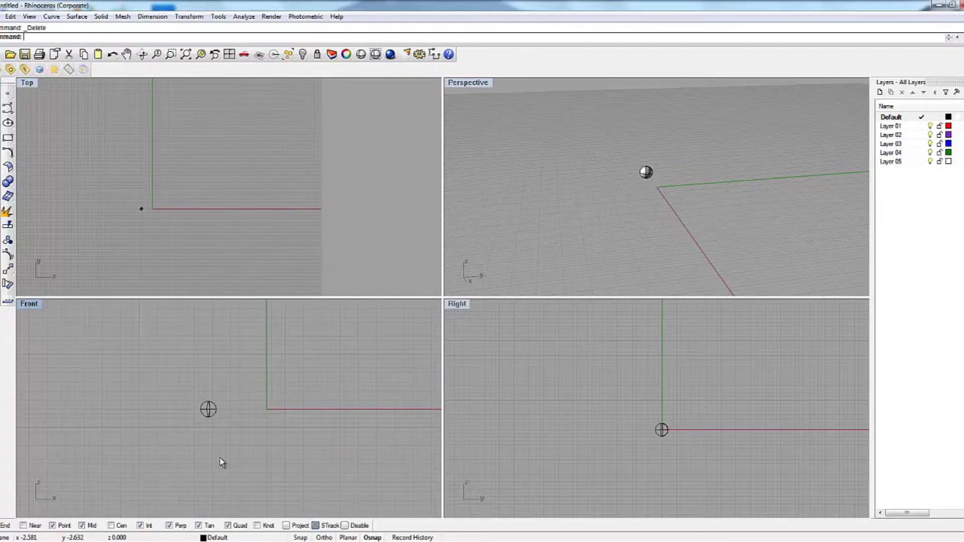
{"action": "type", "text": "array"}
{"action": "key", "text": "Return"}
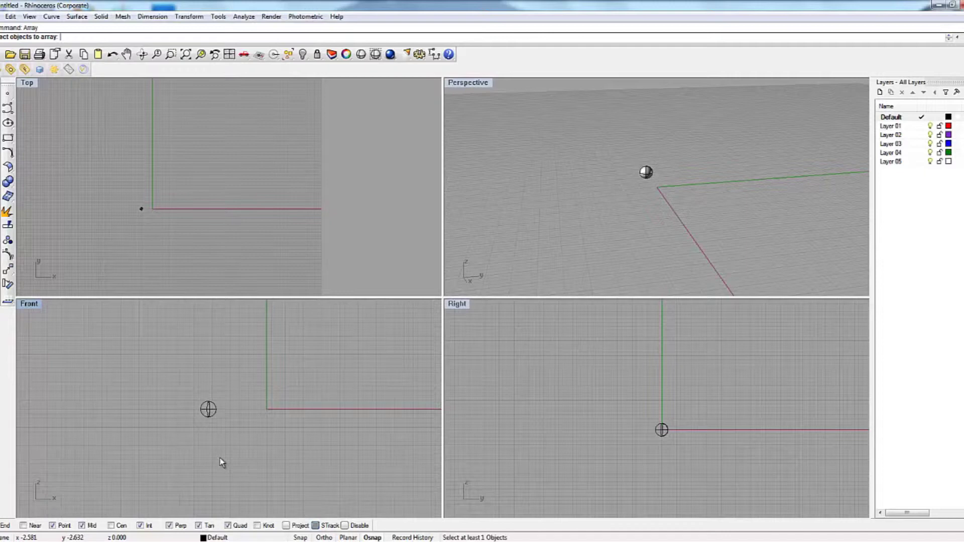
{"action": "key", "text": "Escape"}
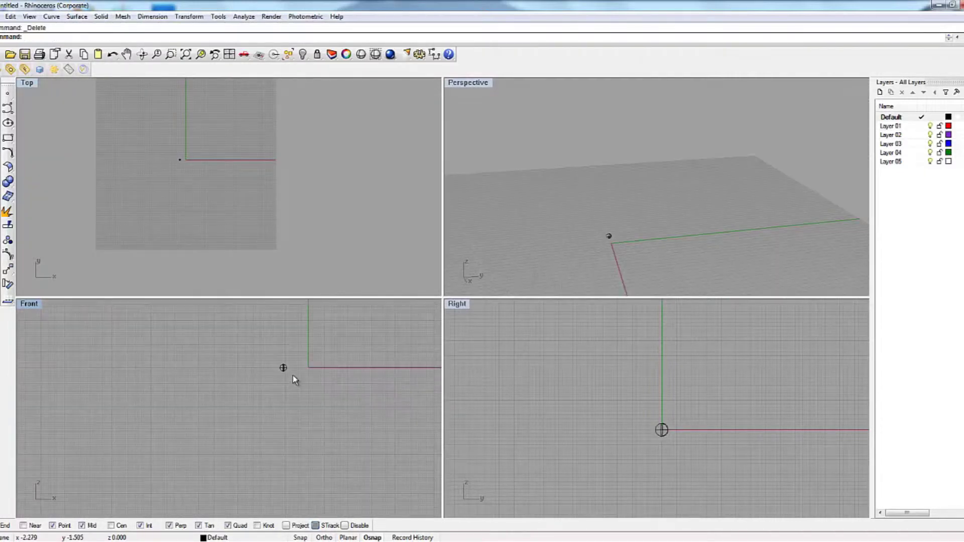
{"action": "scroll", "coordinate": [295, 380], "scroll_direction": "up", "scroll_amount": 1}
{"action": "right_click_drag", "start_coordinate": [301, 382], "coordinate": [288, 415]}
{"action": "scroll", "coordinate": [289, 414], "scroll_direction": "up", "scroll_amount": 2}
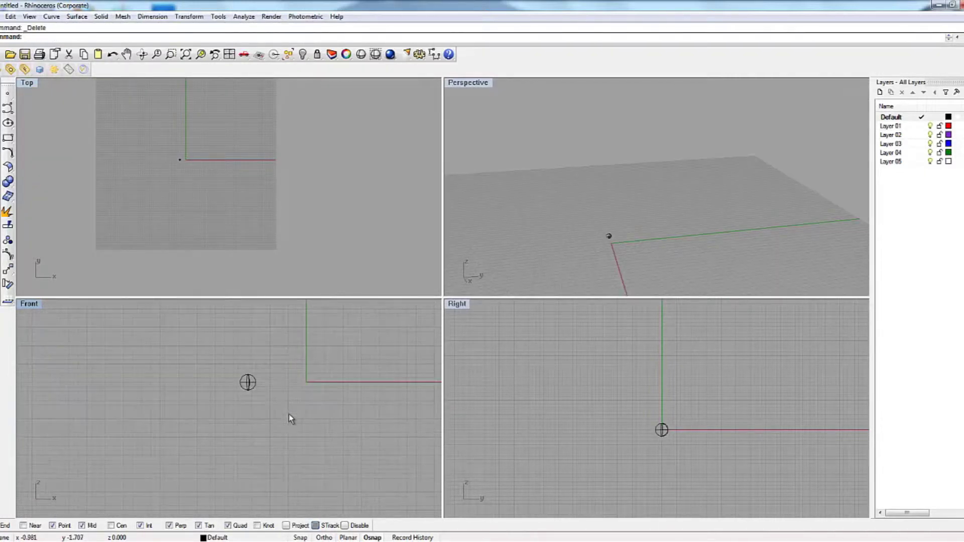
{"action": "middle_click", "coordinate": [288, 413]}
{"action": "left_click", "coordinate": [290, 417]}
{"action": "scroll", "coordinate": [287, 403], "scroll_direction": "down", "scroll_amount": 1}
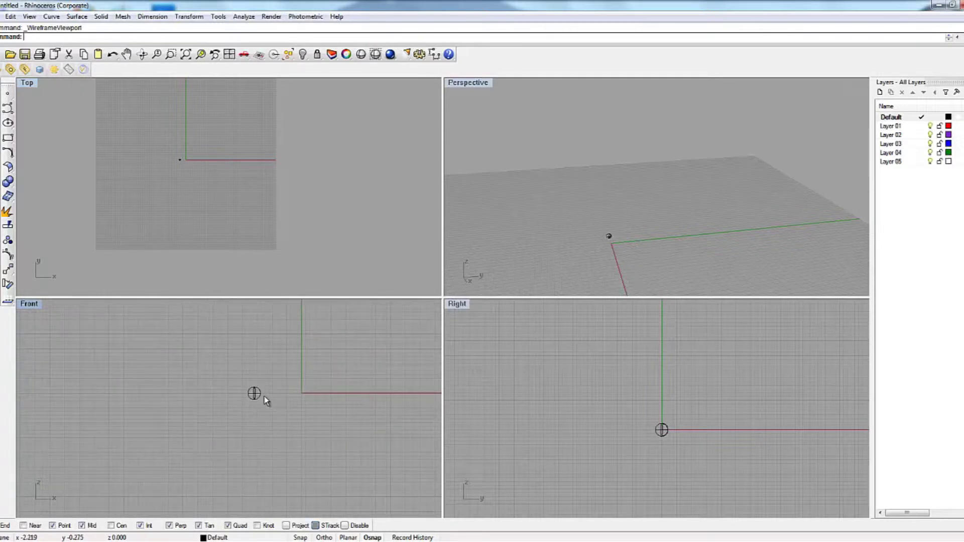
Step: Try to array the sphere with 5 copies in Z, picking a reference point beside it in the Front viewport
{"action": "left_click", "coordinate": [261, 395]}
{"action": "type", "text": "Array"}
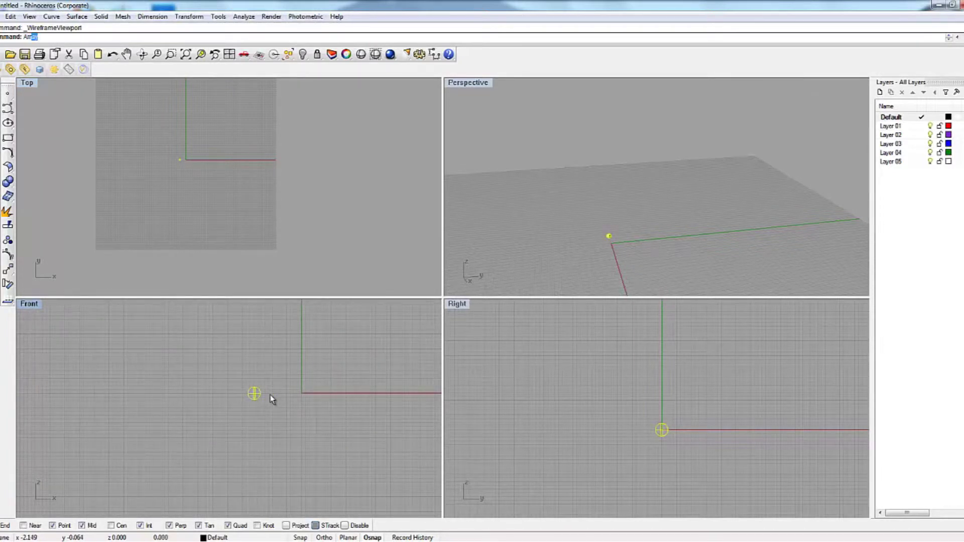
{"action": "key", "text": "Return"}
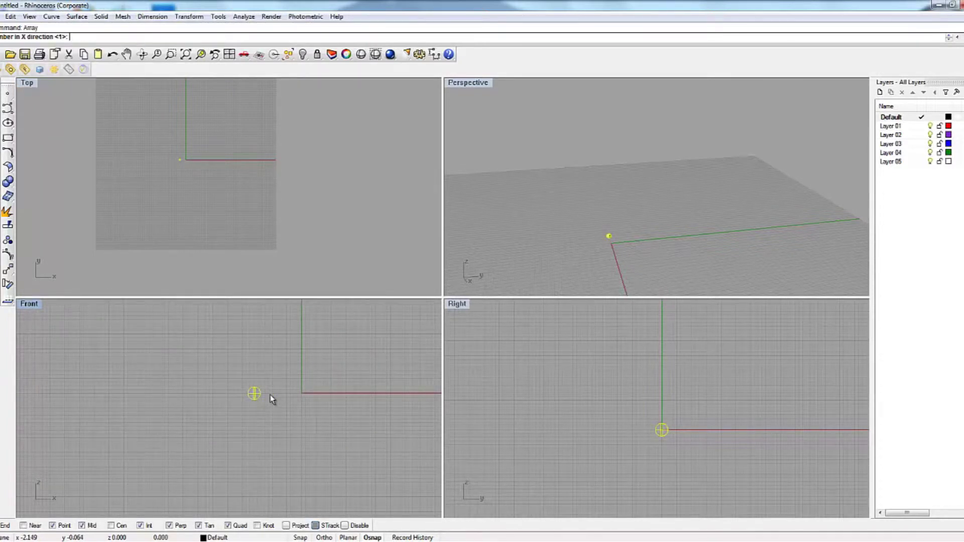
{"action": "key", "text": "Return"}
{"action": "key", "text": "Return"}
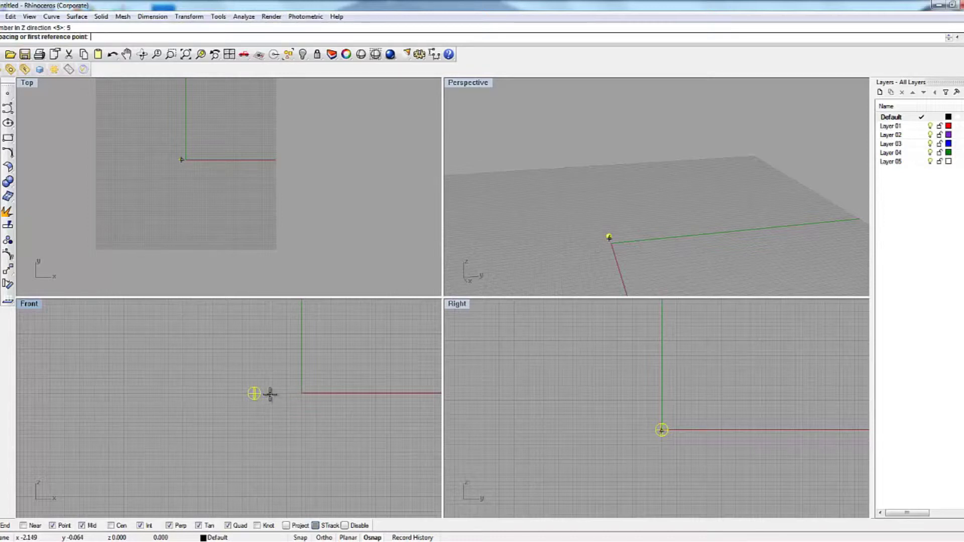
{"action": "left_click", "coordinate": [271, 395]}
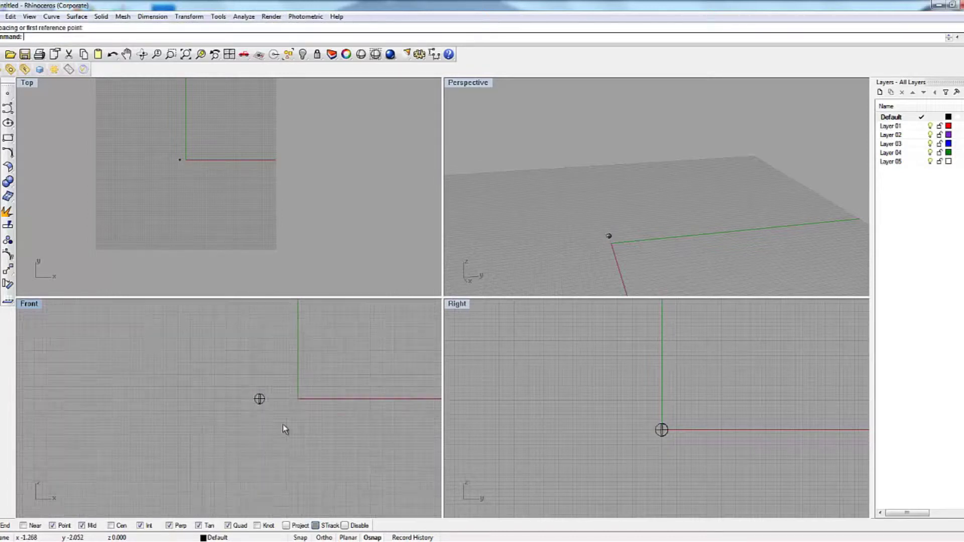
Step: Preview an array of the sphere with 5 copies in Z at a spacing of 10
{"action": "scroll", "coordinate": [681, 191], "scroll_direction": "down", "scroll_amount": 5}
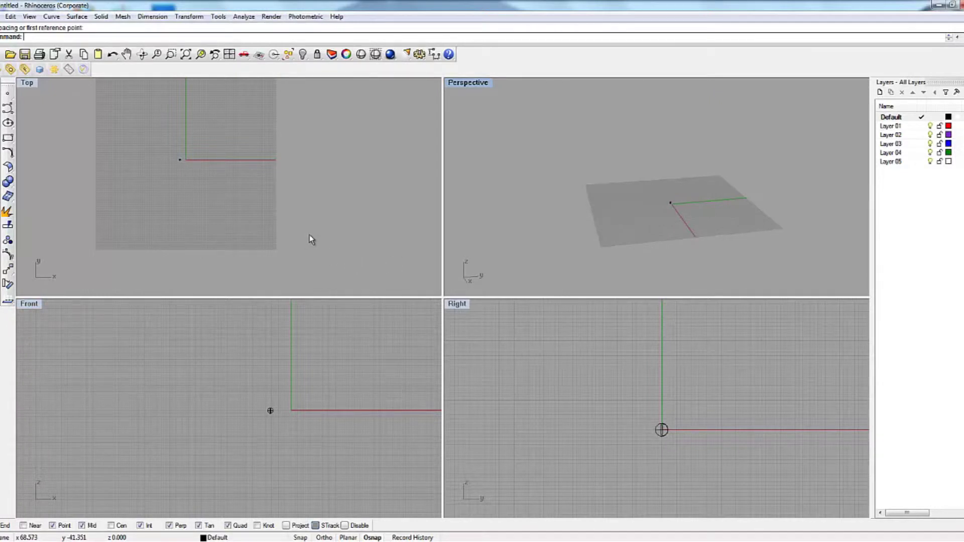
{"action": "key", "text": "Return"}
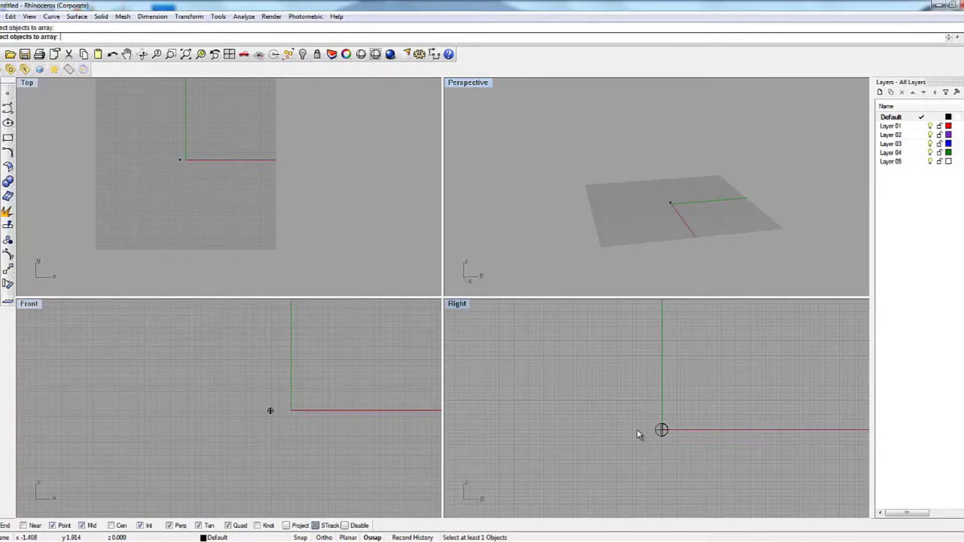
{"action": "scroll", "coordinate": [637, 434], "scroll_direction": "down", "scroll_amount": 2}
{"action": "scroll", "coordinate": [668, 206], "scroll_direction": "up", "scroll_amount": 4}
{"action": "right_click_drag", "start_coordinate": [652, 234], "coordinate": [645, 189]}
{"action": "scroll", "coordinate": [642, 192], "scroll_direction": "up", "scroll_amount": 2}
{"action": "left_click", "coordinate": [659, 201]}
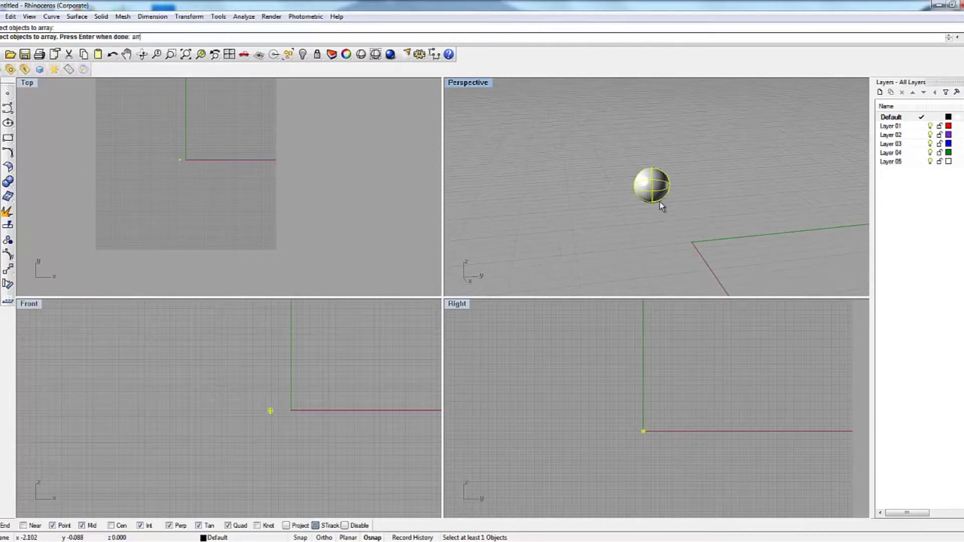
{"action": "key", "text": "Return"}
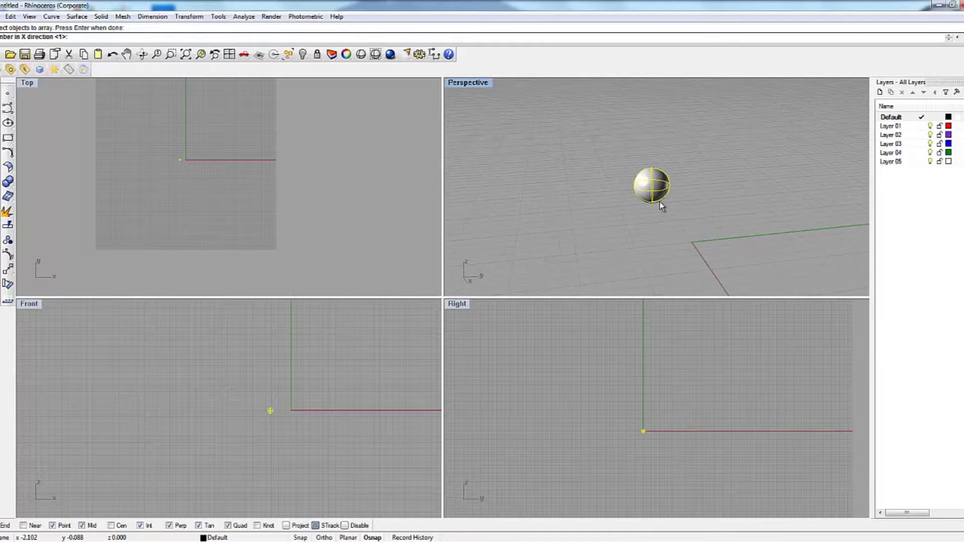
{"action": "key", "text": "Return"}
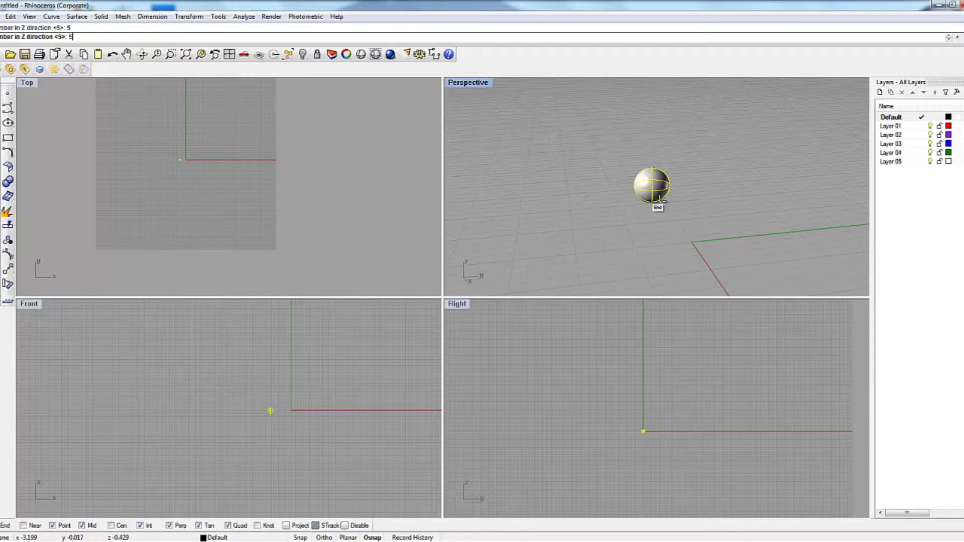
{"action": "key", "text": "Return"}
{"action": "type", "text": "10"}
{"action": "key", "text": "Return"}
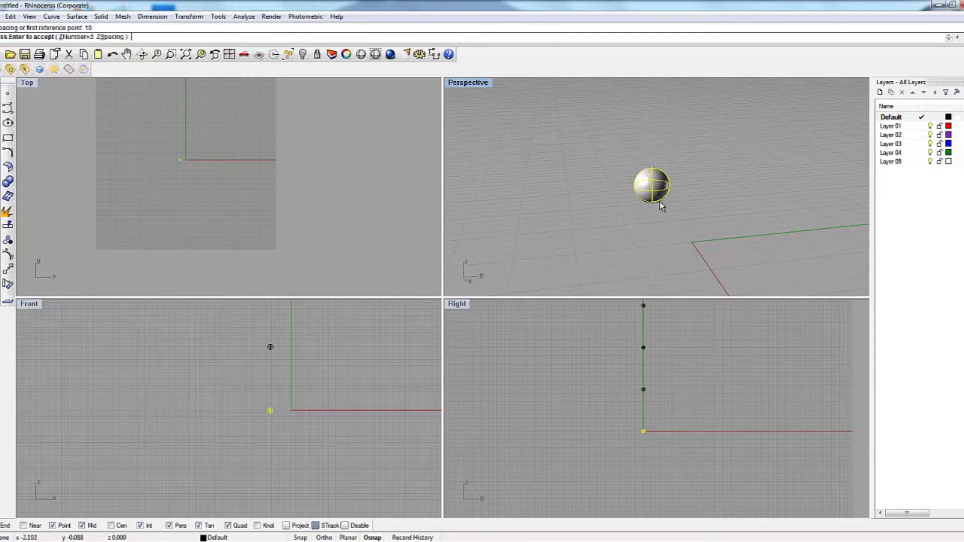
{"action": "right_click_drag", "start_coordinate": [680, 248], "coordinate": [647, 214]}
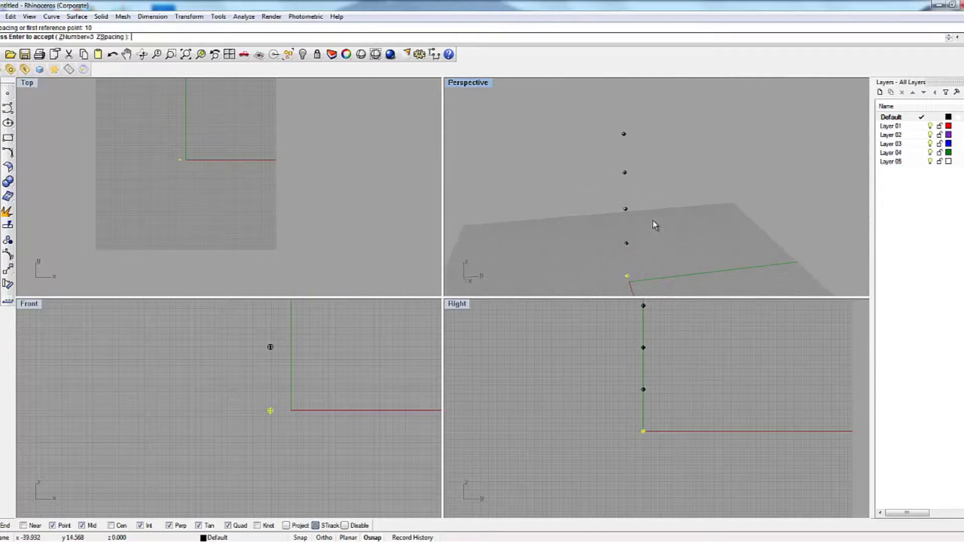
{"action": "scroll", "coordinate": [653, 222], "scroll_direction": "down", "scroll_amount": 4}
{"action": "scroll", "coordinate": [649, 260], "scroll_direction": "up", "scroll_amount": 4}
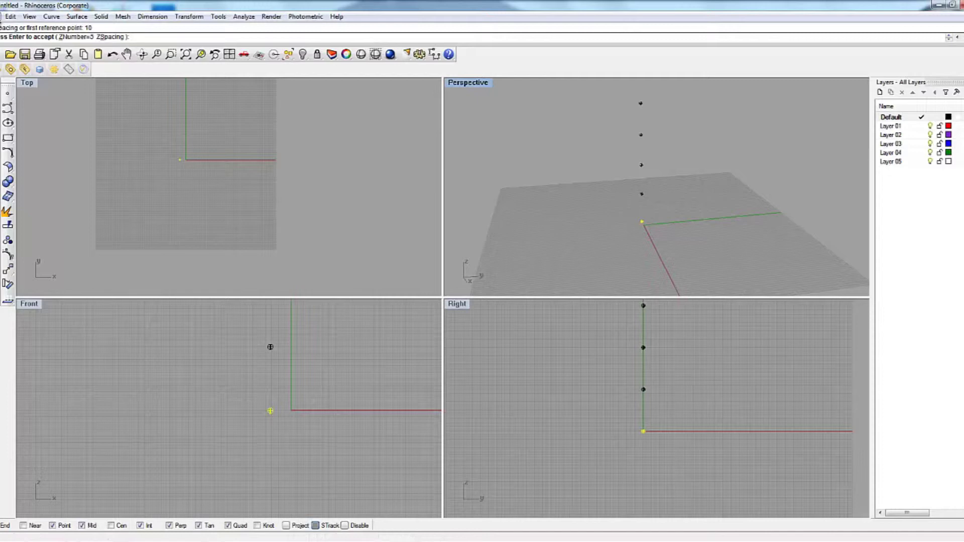
{"action": "left_click", "coordinate": [4, 16]}
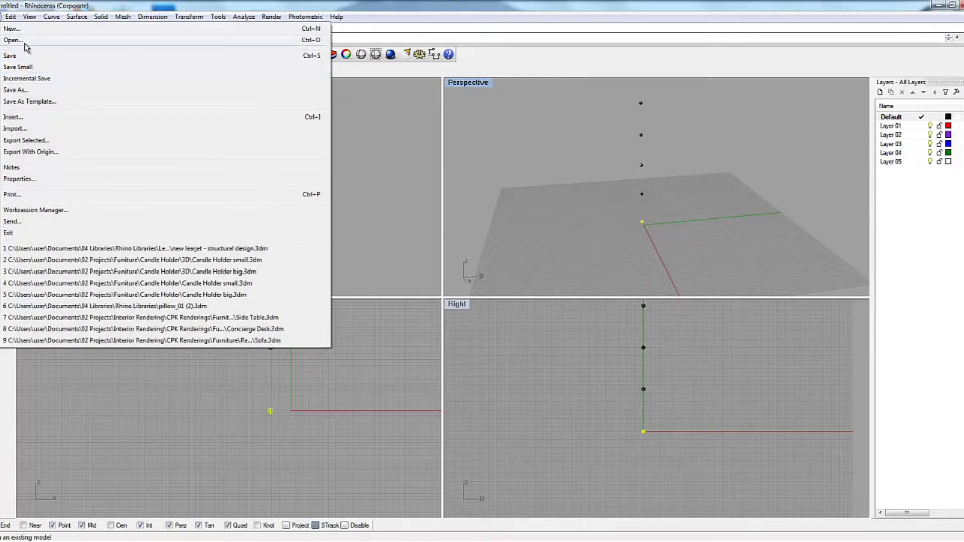
{"action": "left_click", "coordinate": [24, 40]}
{"action": "left_click", "coordinate": [493, 299]}
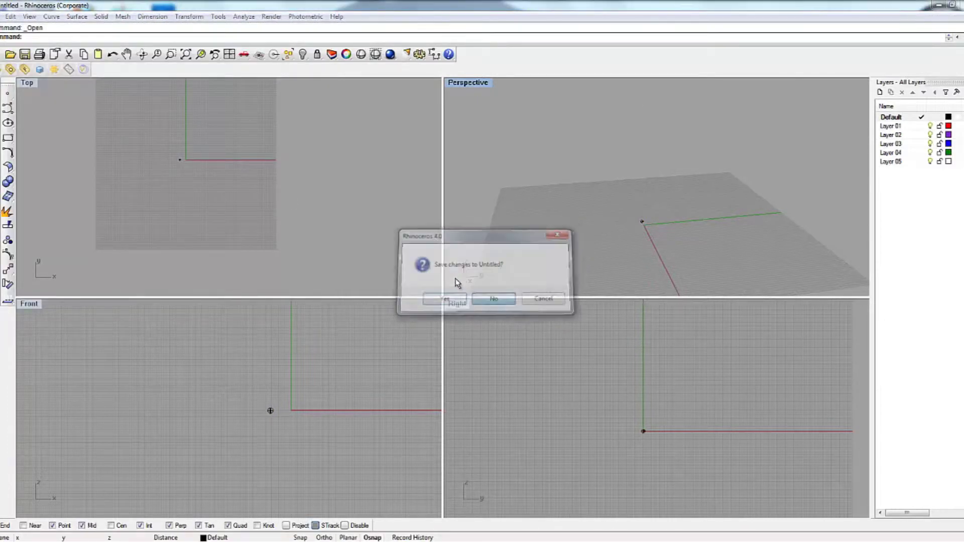
{"action": "left_click", "coordinate": [734, 160]}
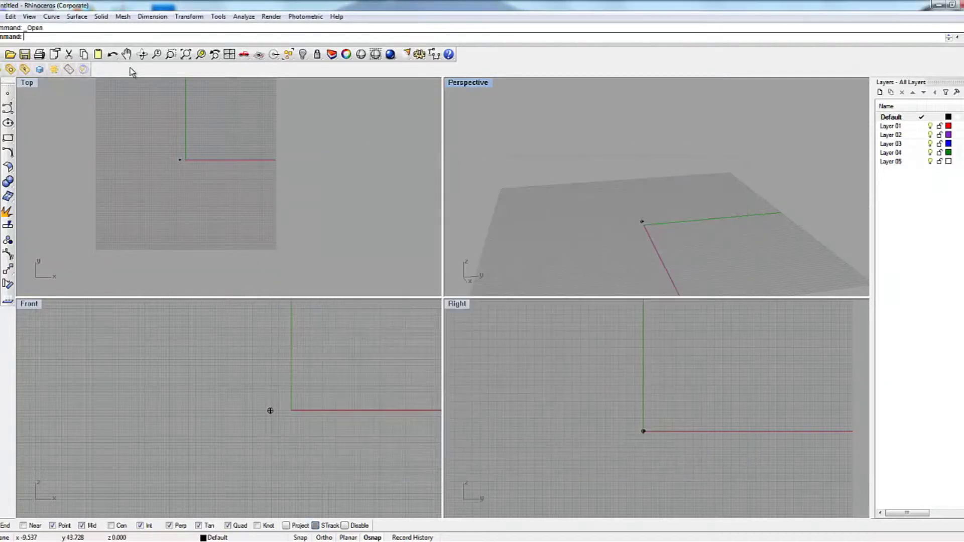
Step: Create a new model from the Small Objects - Inches.3dm template without saving the changes to the current one
{"action": "left_click", "coordinate": [4, 16]}
{"action": "left_click", "coordinate": [12, 28]}
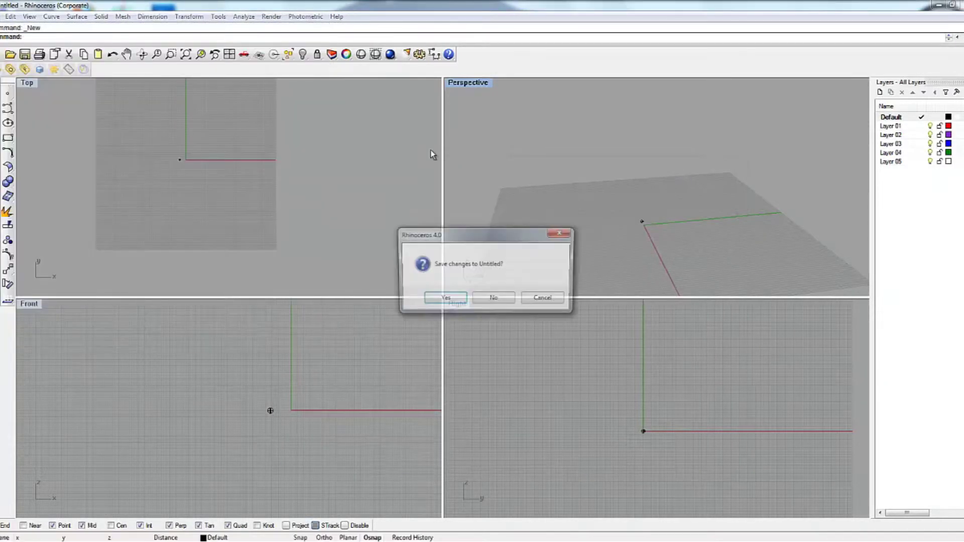
{"action": "left_click", "coordinate": [494, 299]}
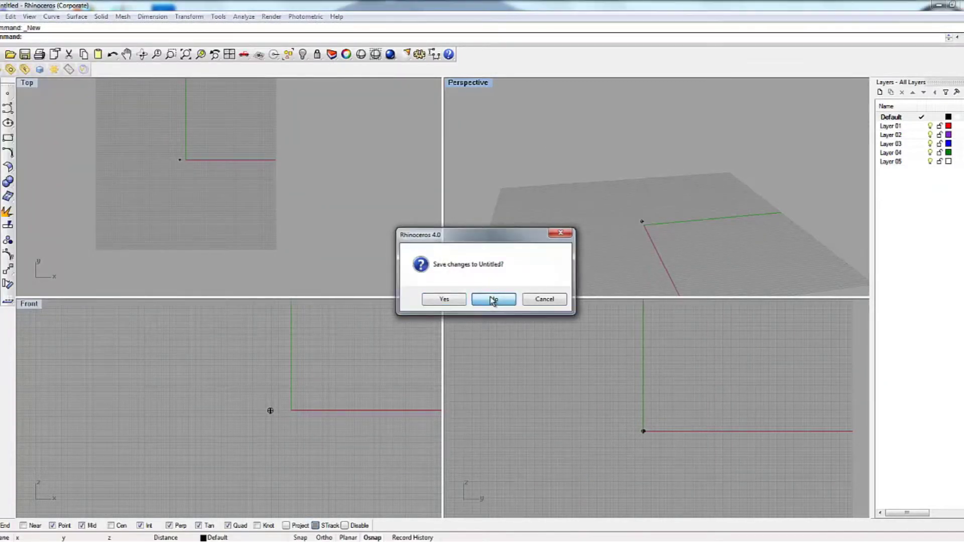
{"action": "left_click", "coordinate": [406, 276]}
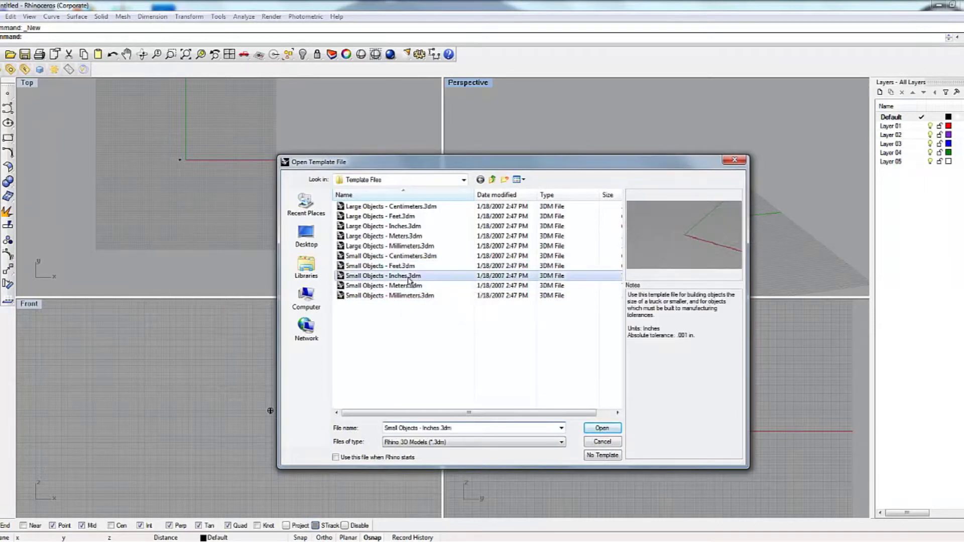
{"action": "left_click", "coordinate": [602, 428]}
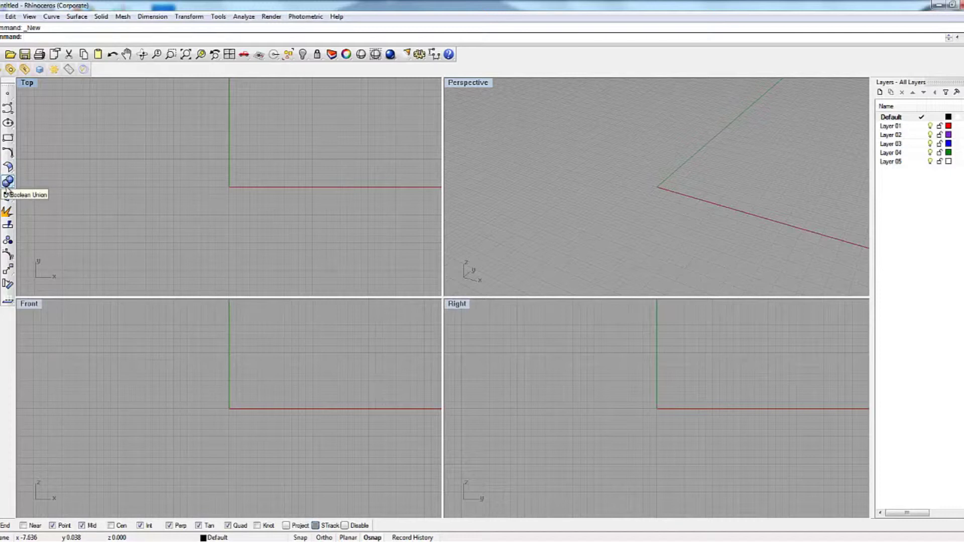
Step: Create a sphere with a radius of about 0.41 beside the origin, on its negative X side, in the Top viewport
{"action": "left_click", "coordinate": [7, 167]}
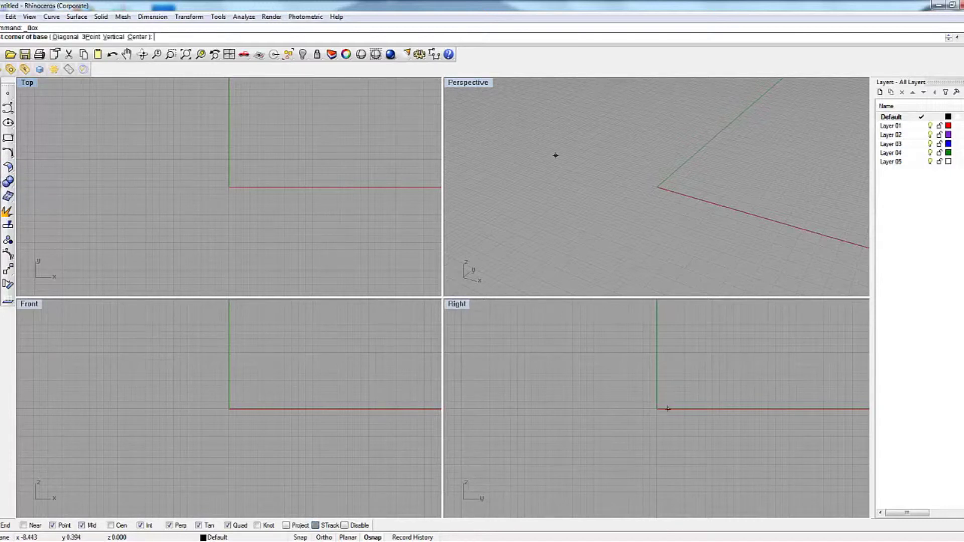
{"action": "left_click", "coordinate": [7, 168]}
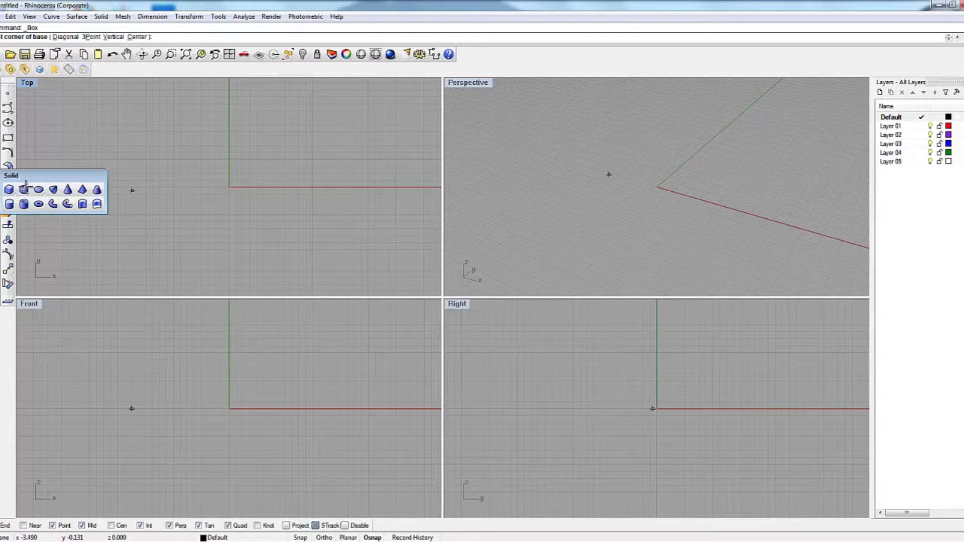
{"action": "left_click", "coordinate": [24, 188]}
{"action": "left_click", "coordinate": [196, 188]}
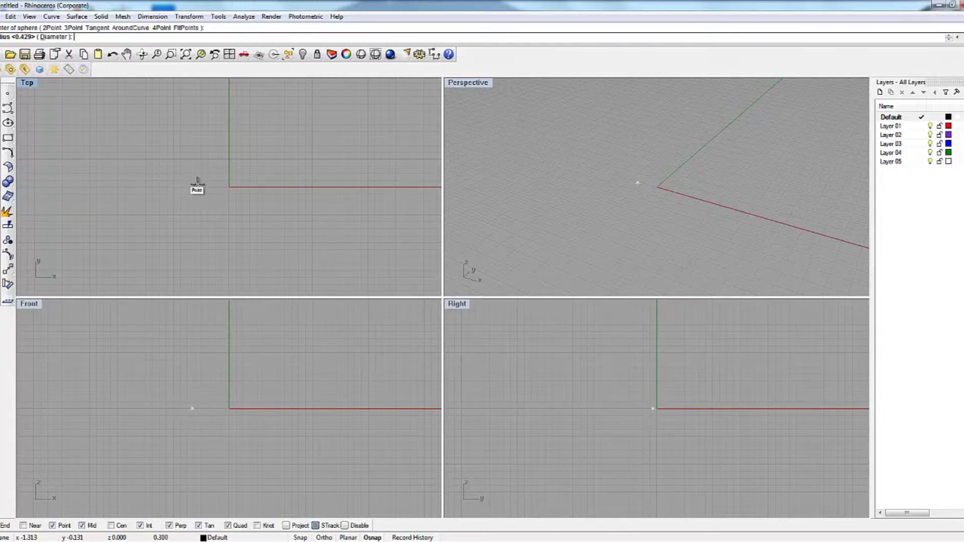
{"action": "left_click", "coordinate": [198, 182]}
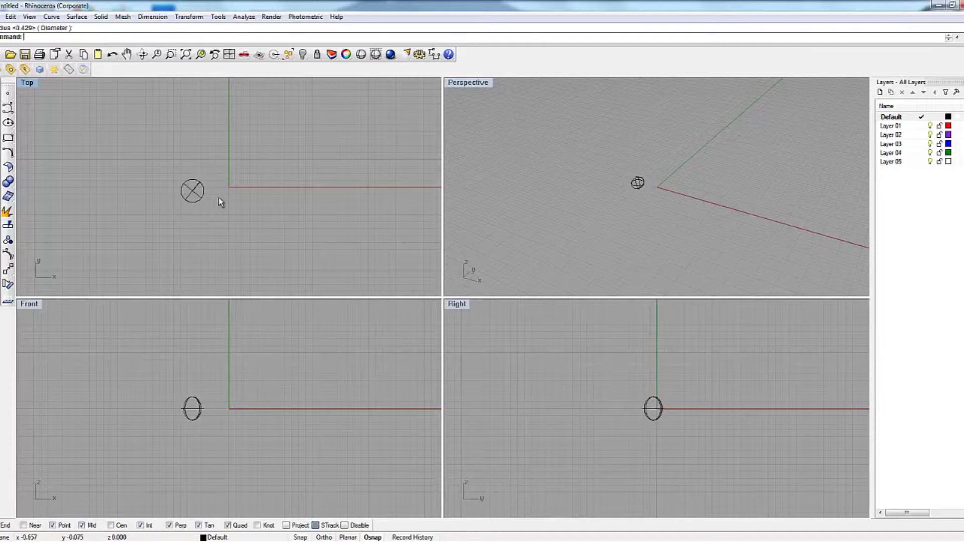
{"action": "scroll", "coordinate": [236, 207], "scroll_direction": "down", "scroll_amount": 5}
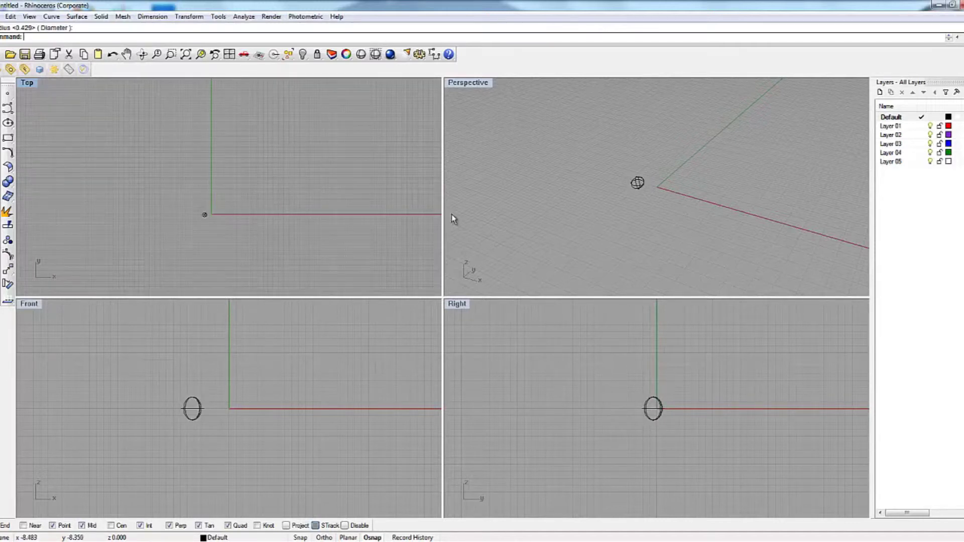
Step: Draw a wavy degree-3 control point curve in the Top viewport, starting at the sphere and rising toward positive X and Y
{"action": "left_click", "coordinate": [8, 107]}
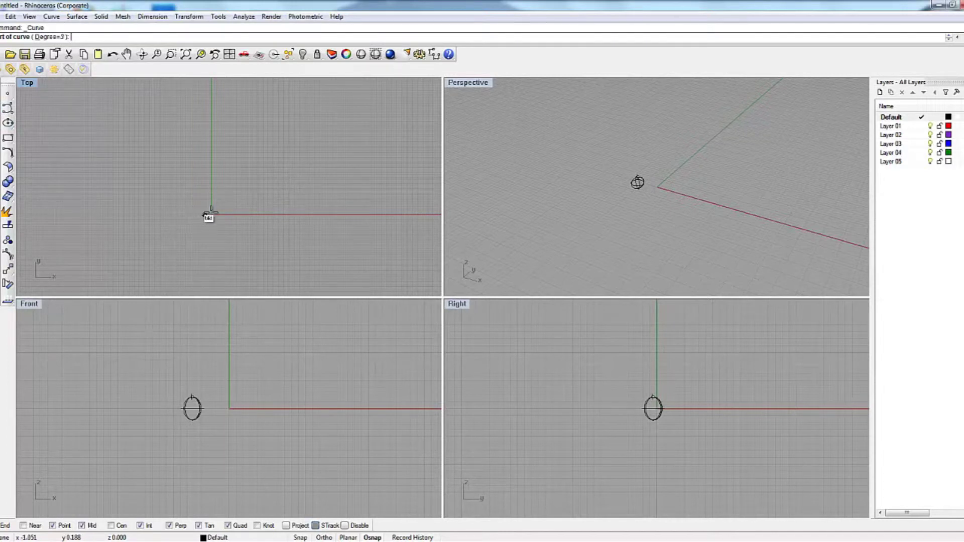
{"action": "scroll", "coordinate": [205, 215], "scroll_direction": "up", "scroll_amount": 1}
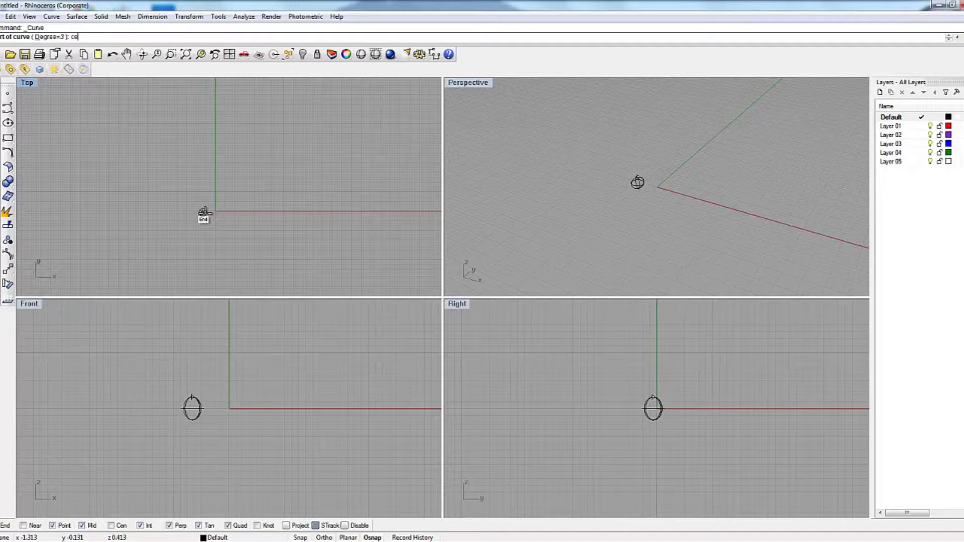
{"action": "key", "text": "Return"}
{"action": "left_click", "coordinate": [203, 213]}
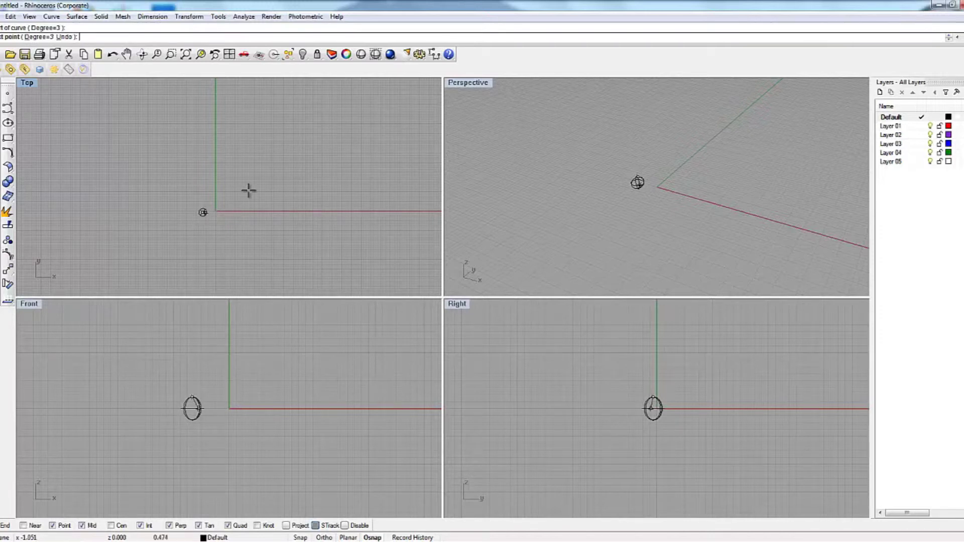
{"action": "left_click", "coordinate": [221, 177]}
{"action": "left_click", "coordinate": [296, 158]}
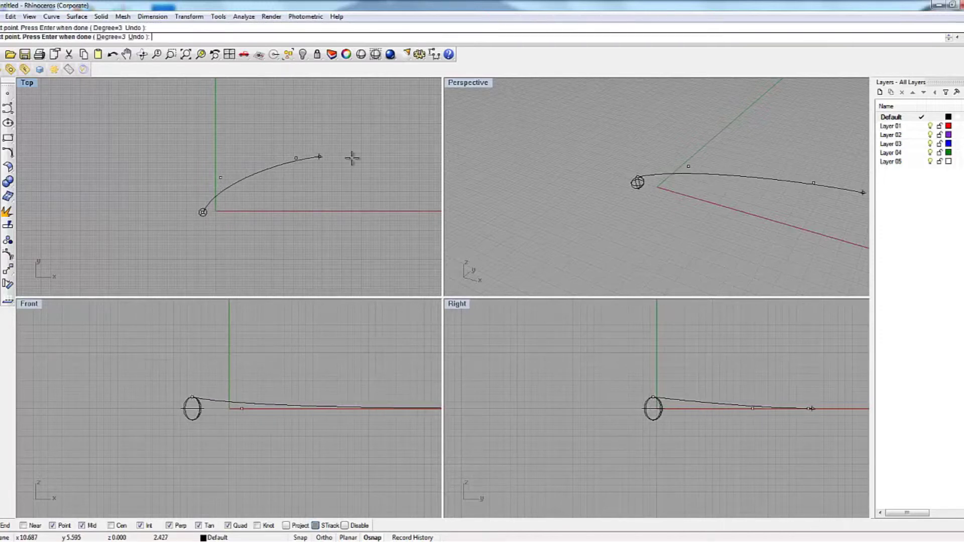
{"action": "left_click", "coordinate": [386, 151]}
{"action": "scroll", "coordinate": [347, 169], "scroll_direction": "down", "scroll_amount": 3}
{"action": "left_click", "coordinate": [396, 144]}
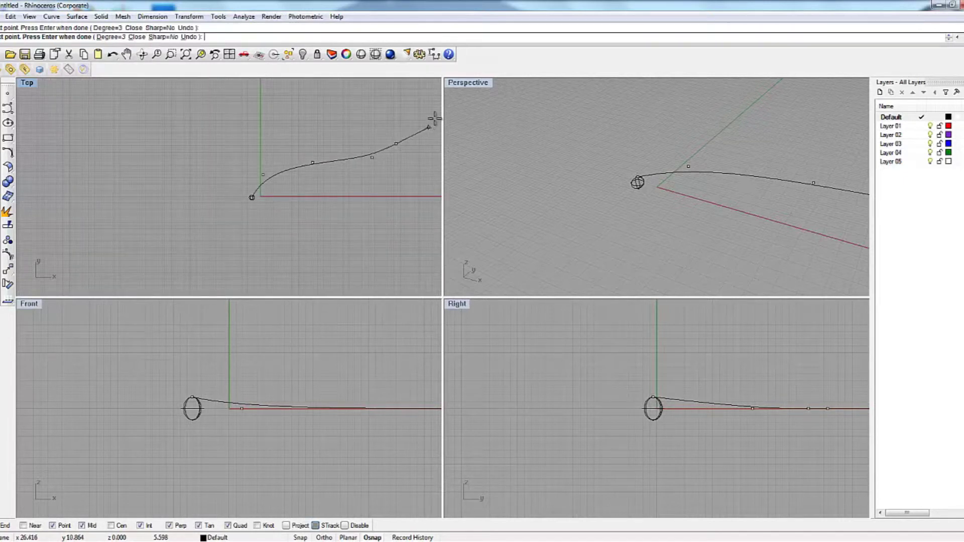
{"action": "left_click", "coordinate": [440, 104]}
{"action": "scroll", "coordinate": [310, 176], "scroll_direction": "down", "scroll_amount": 3}
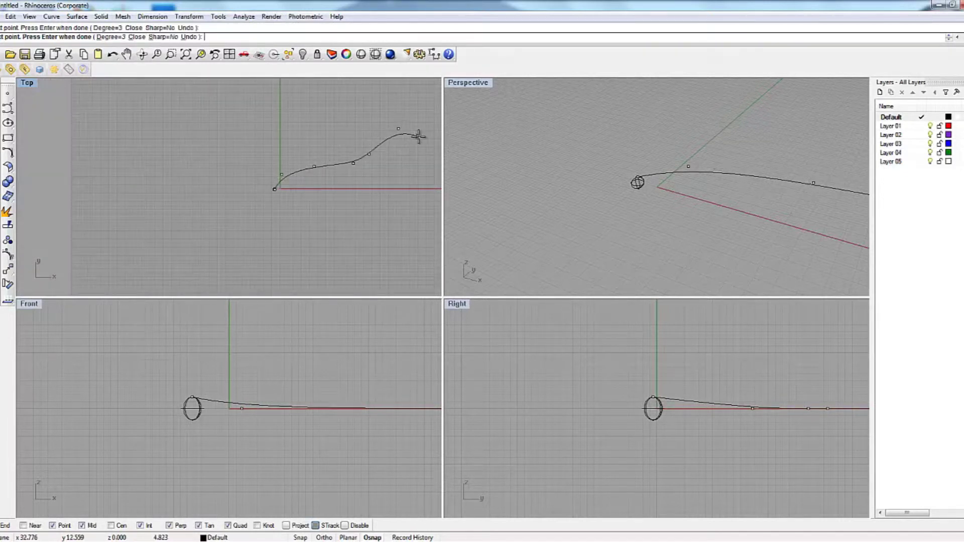
{"action": "left_click", "coordinate": [419, 136]}
{"action": "left_click", "coordinate": [431, 111]}
{"action": "key", "text": "Return"}
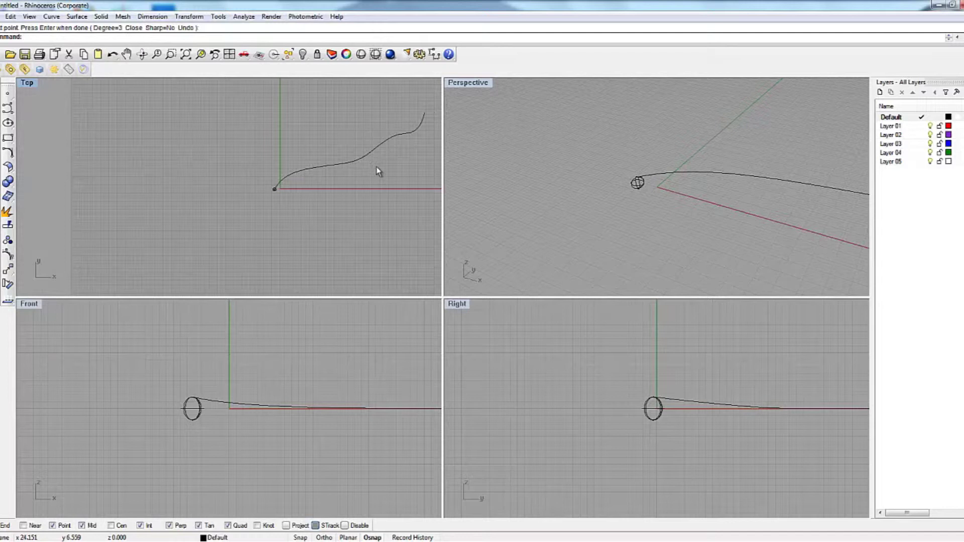
Step: Maximize the Perspective viewport and examine how the curve runs from the sphere
{"action": "scroll", "coordinate": [217, 239], "scroll_direction": "down", "scroll_amount": 3}
{"action": "scroll", "coordinate": [276, 238], "scroll_direction": "up", "scroll_amount": 3}
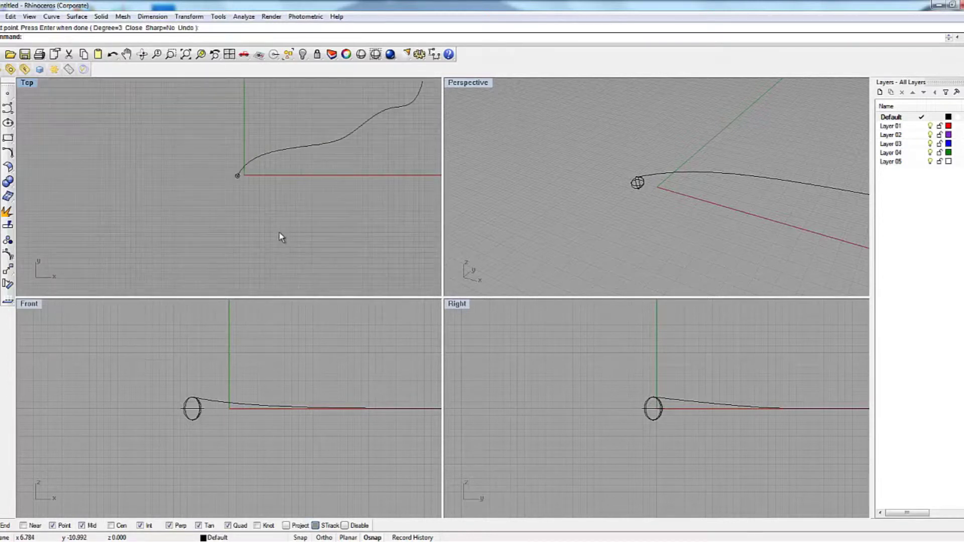
{"action": "scroll", "coordinate": [211, 387], "scroll_direction": "up", "scroll_amount": 4}
{"action": "scroll", "coordinate": [240, 212], "scroll_direction": "down", "scroll_amount": 4}
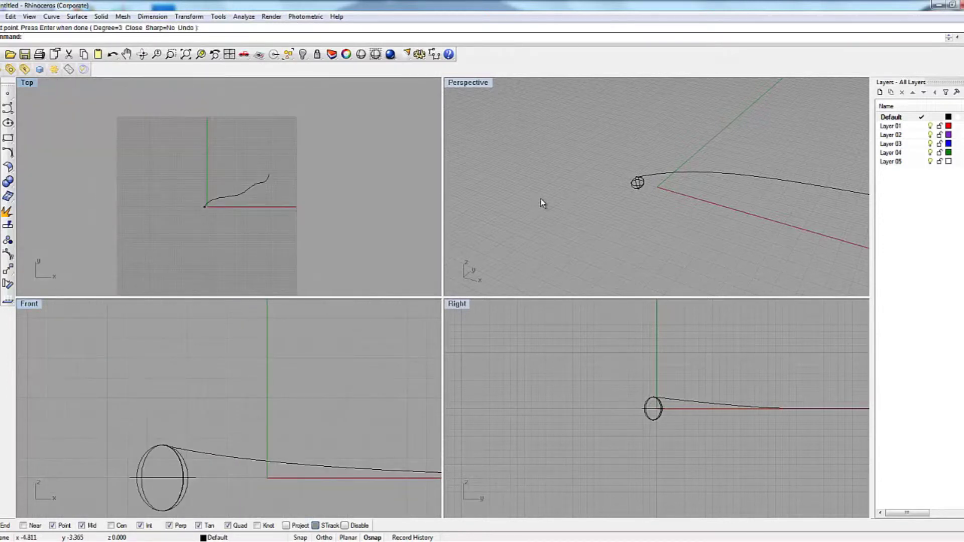
{"action": "scroll", "coordinate": [540, 198], "scroll_direction": "down", "scroll_amount": 2}
{"action": "double_click", "coordinate": [474, 84]}
{"action": "scroll", "coordinate": [364, 311], "scroll_direction": "down", "scroll_amount": 2}
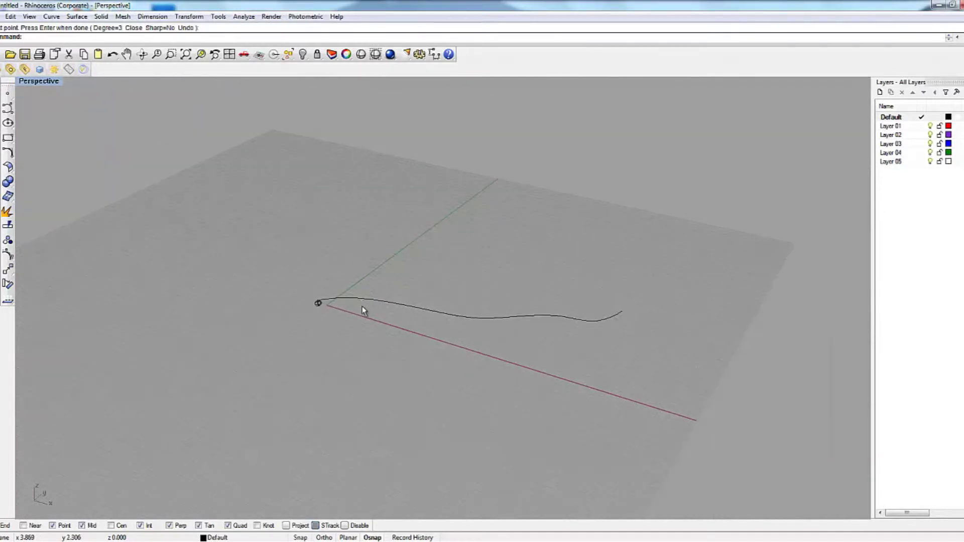
{"action": "scroll", "coordinate": [354, 302], "scroll_direction": "up", "scroll_amount": 3}
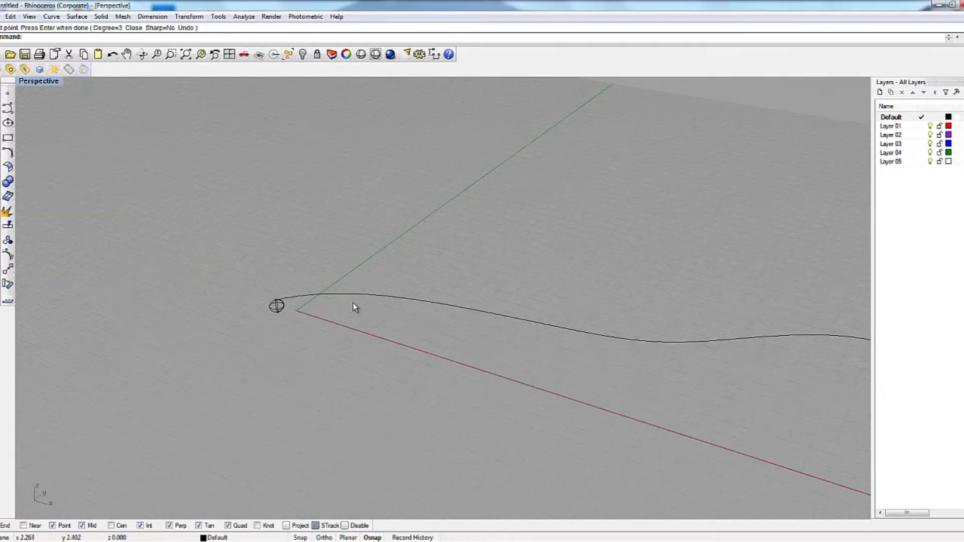
{"action": "type", "text": "Array"}
{"action": "key", "text": "Return"}
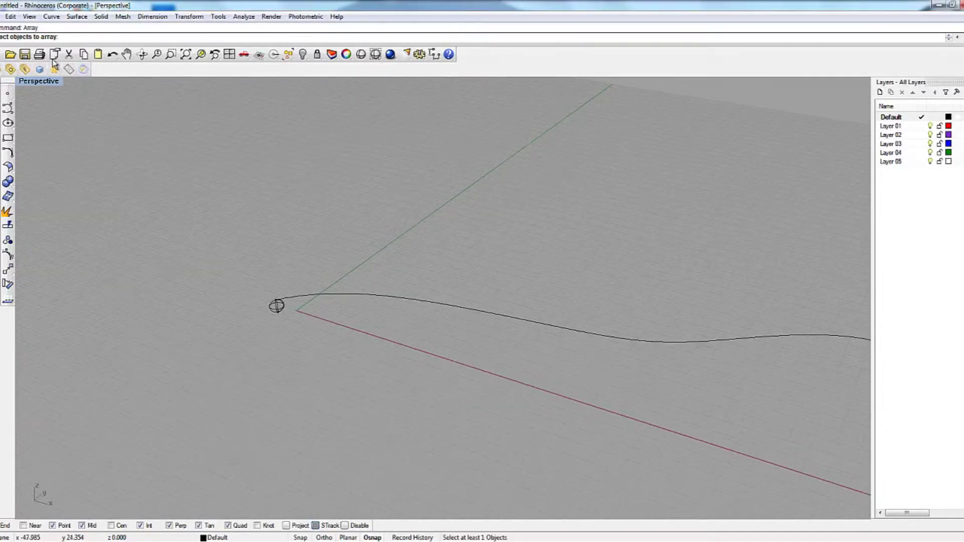
{"action": "left_click", "coordinate": [280, 306]}
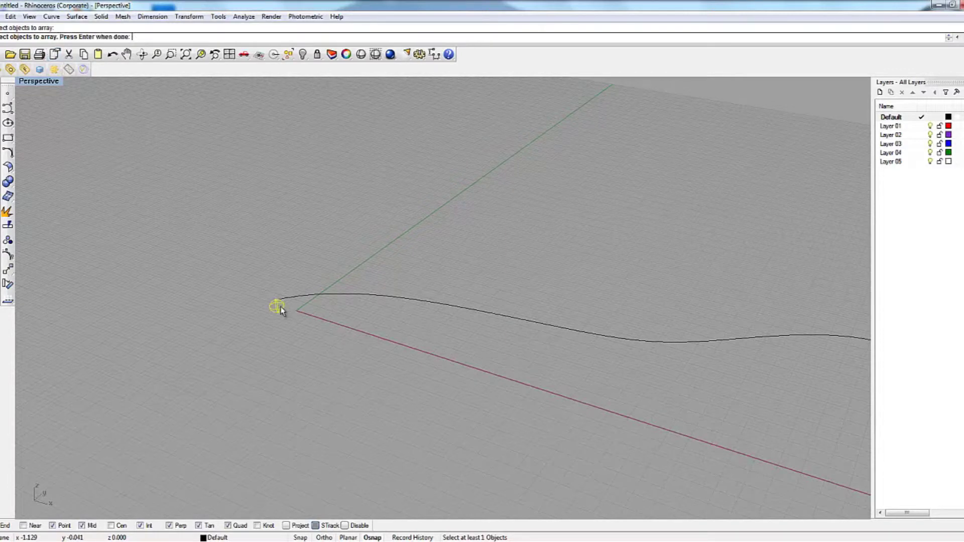
{"action": "key", "text": "Return"}
{"action": "key", "text": "Escape"}
Step: Array the sphere along the wavy curve with ArrayCrv, using 20 items and Freeform orientation
{"action": "type", "text": "Arra"}
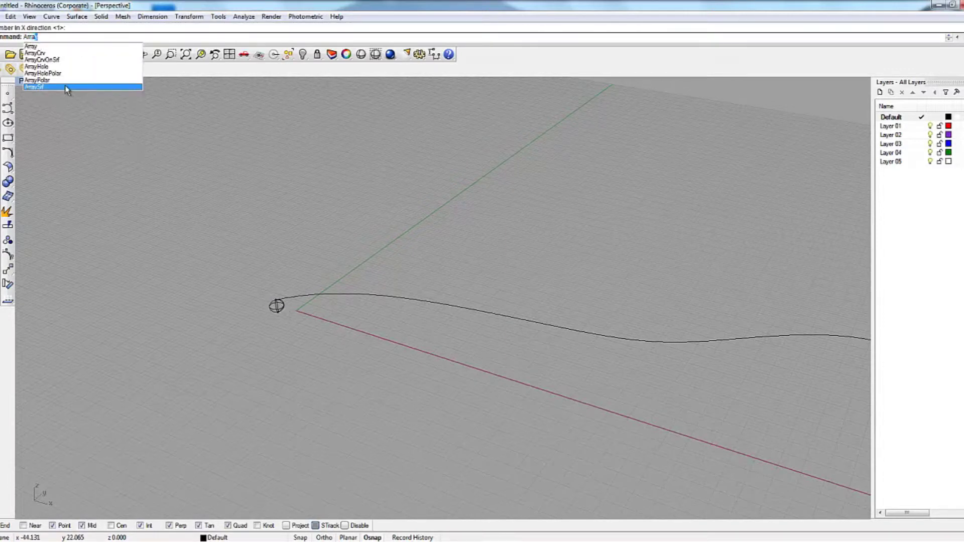
{"action": "left_click", "coordinate": [65, 53]}
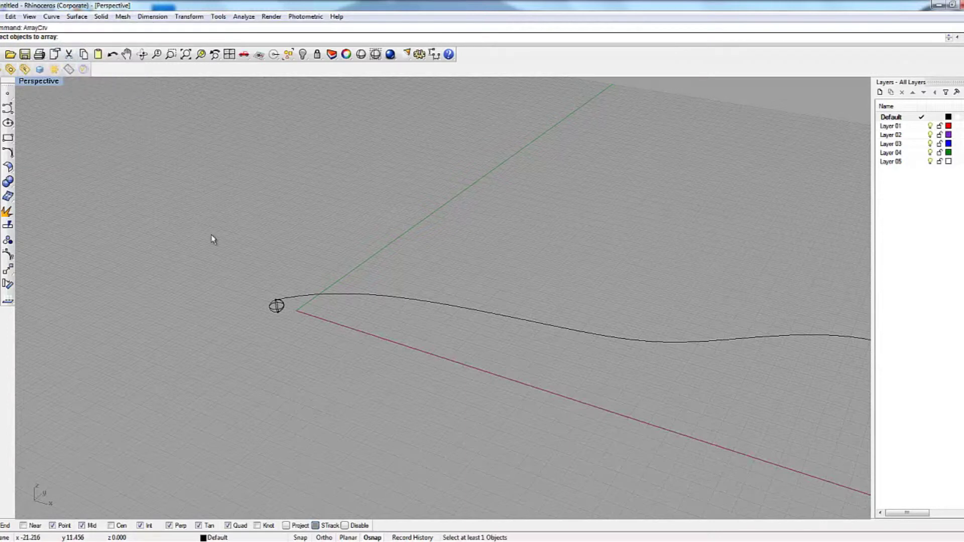
{"action": "left_click", "coordinate": [277, 307]}
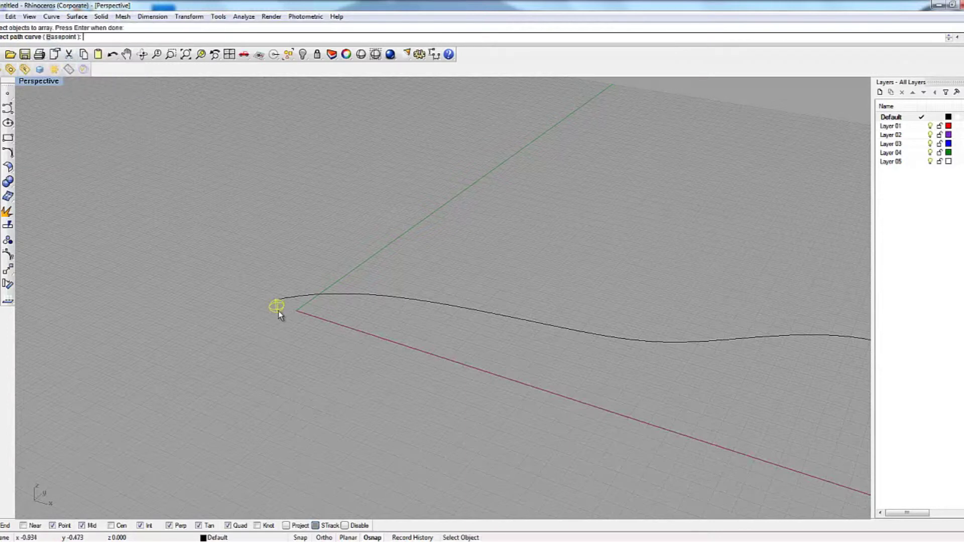
{"action": "key", "text": "Return"}
{"action": "left_click", "coordinate": [306, 295]}
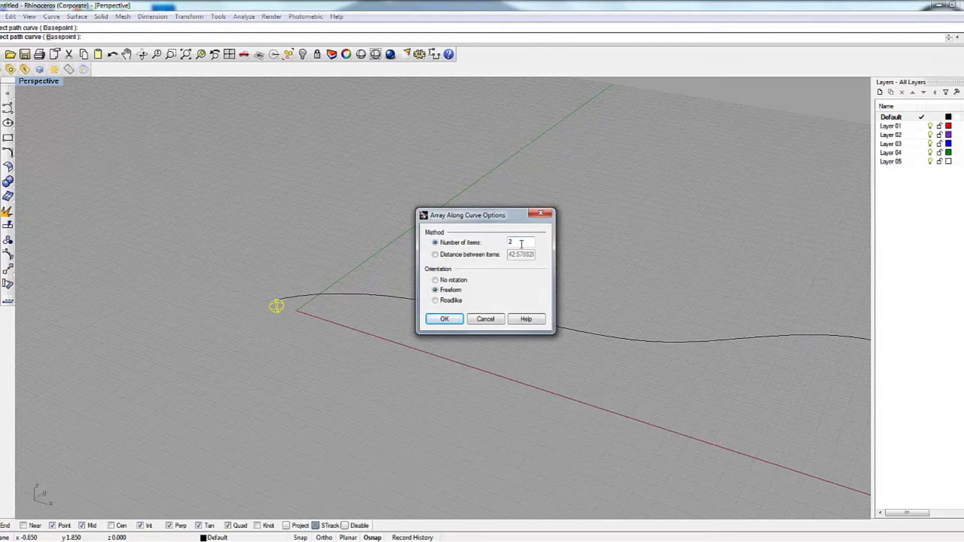
{"action": "type", "text": "0"}
{"action": "left_click", "coordinate": [445, 319]}
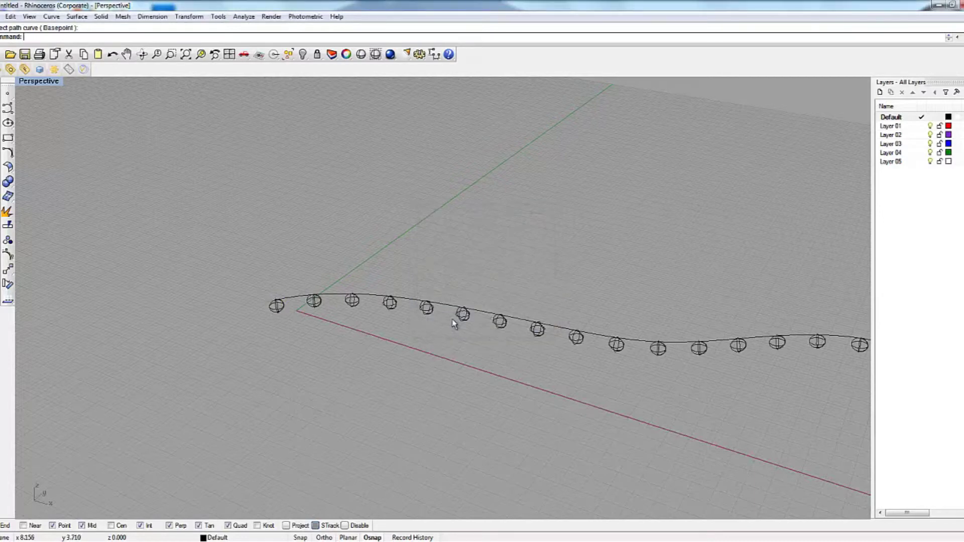
Step: Restore the four-viewport layout and delete the curve and all arrayed spheres, keeping only the original sphere beside the origin
{"action": "scroll", "coordinate": [323, 350], "scroll_direction": "down", "scroll_amount": 3}
{"action": "scroll", "coordinate": [566, 350], "scroll_direction": "up", "scroll_amount": 2}
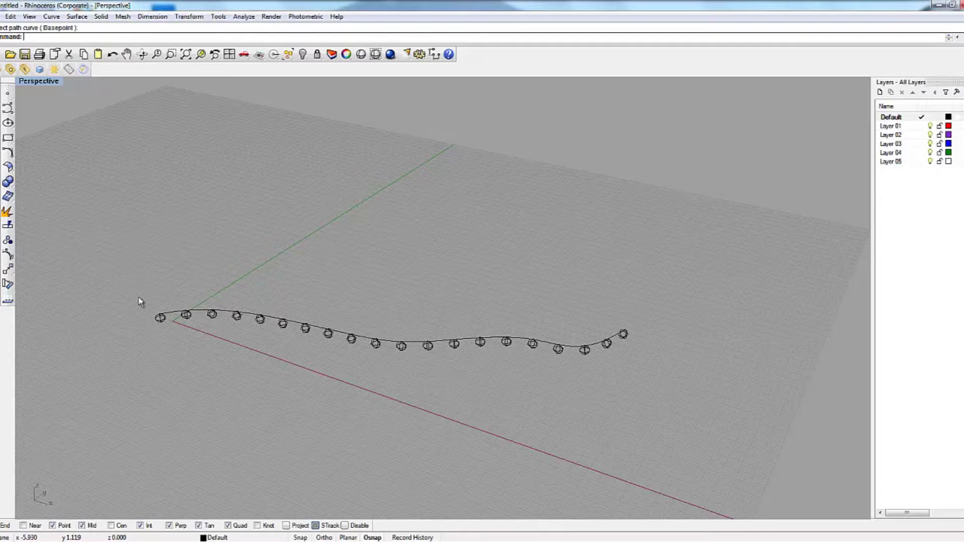
{"action": "double_click", "coordinate": [38, 82]}
{"action": "left_click_drag", "start_coordinate": [164, 155], "coordinate": [311, 228]}
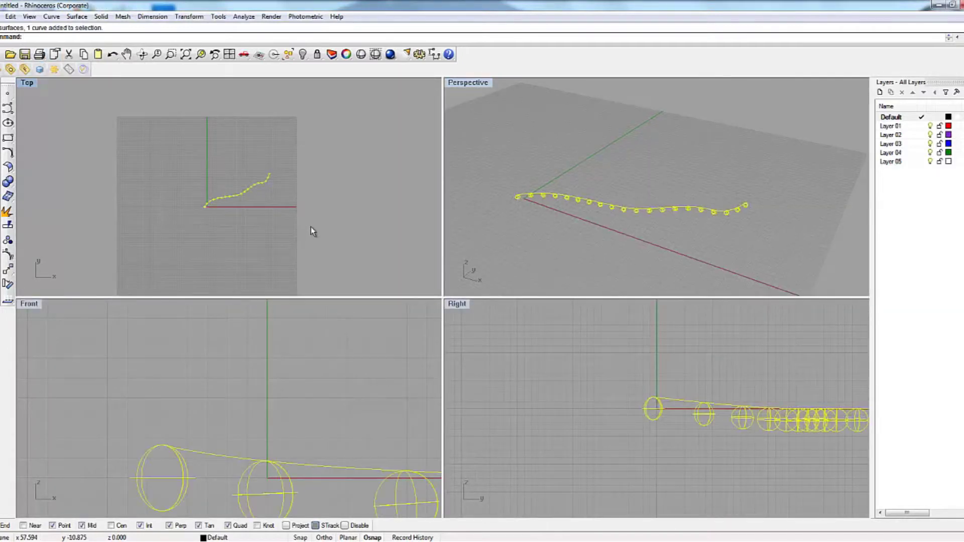
{"action": "left_click", "coordinate": [266, 228]}
{"action": "left_click_drag", "start_coordinate": [311, 152], "coordinate": [233, 208]}
{"action": "key", "text": "Delete"}
{"action": "scroll", "coordinate": [226, 209], "scroll_direction": "up", "scroll_amount": 3}
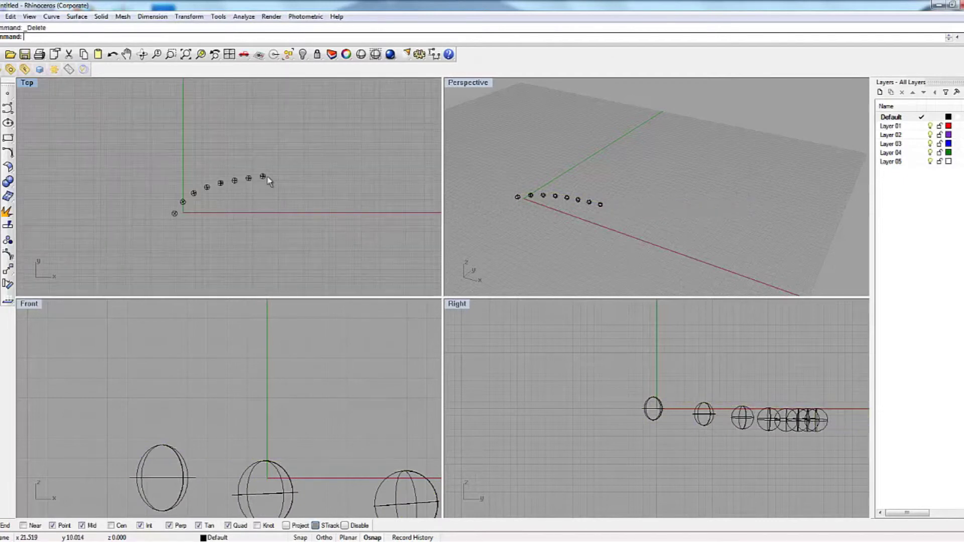
{"action": "left_click_drag", "start_coordinate": [270, 178], "coordinate": [183, 212]}
{"action": "key", "text": "Delete"}
{"action": "scroll", "coordinate": [74, 196], "scroll_direction": "up", "scroll_amount": 1}
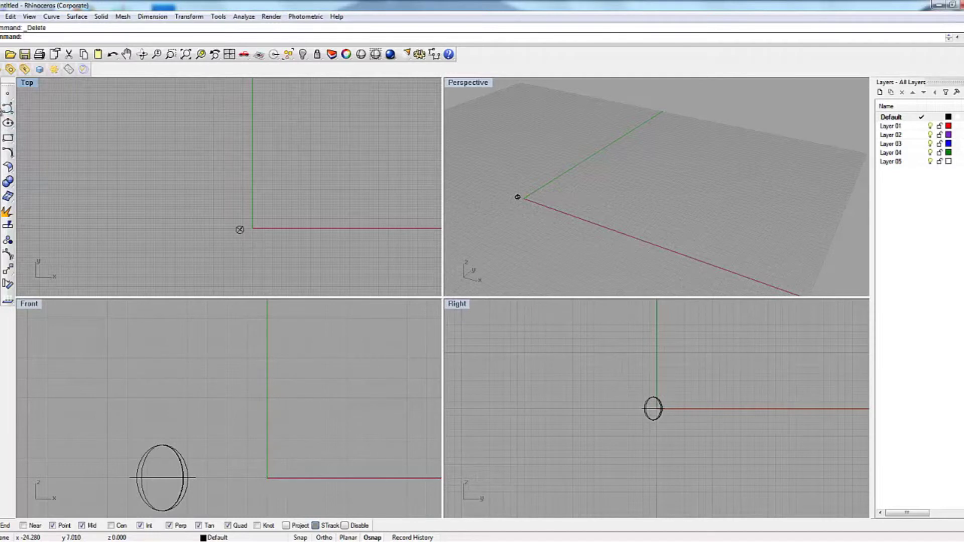
Step: Place a point object on the X axis about 4.8 units from the origin on the positive side
{"action": "left_click", "coordinate": [8, 93]}
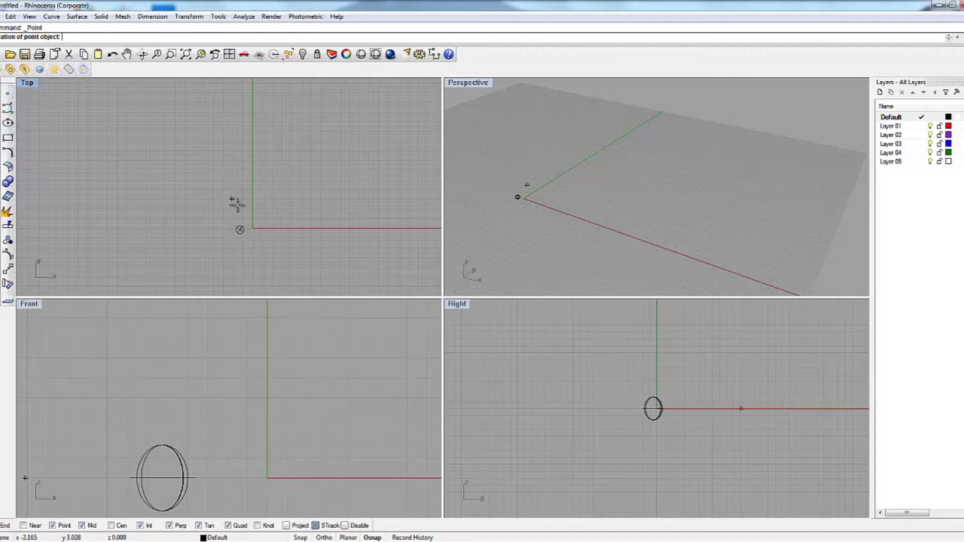
{"action": "left_click", "coordinate": [300, 228]}
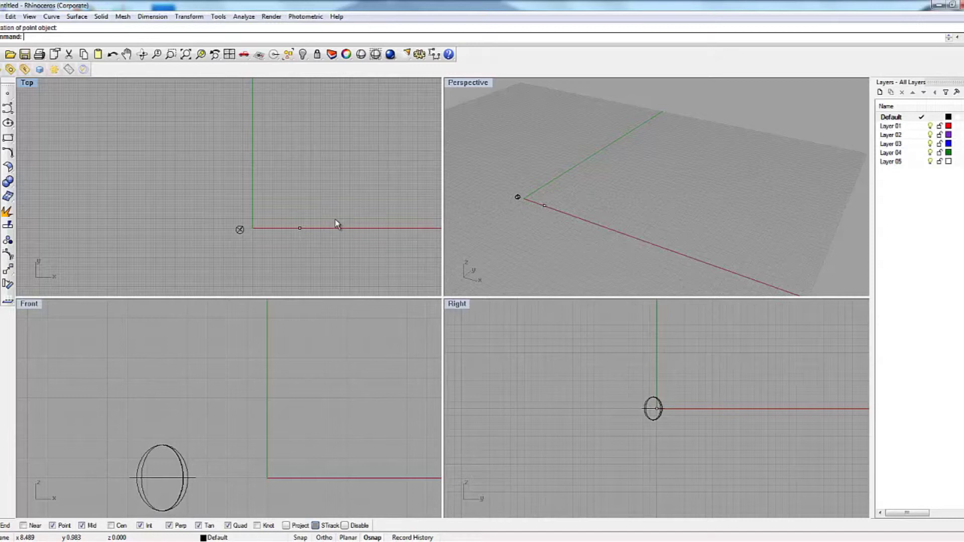
{"action": "scroll", "coordinate": [258, 218], "scroll_direction": "up", "scroll_amount": 2}
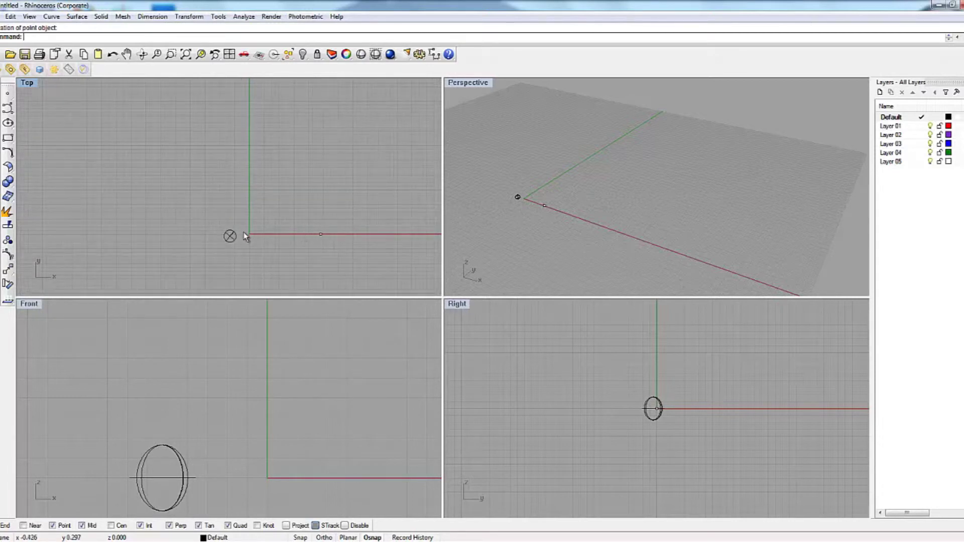
{"action": "scroll", "coordinate": [246, 231], "scroll_direction": "down", "scroll_amount": 1}
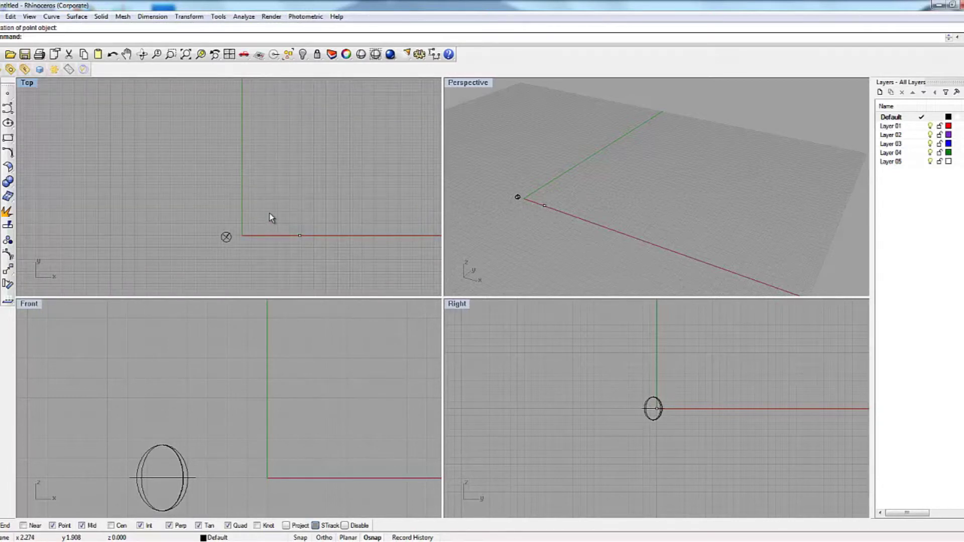
Step: Array the sphere with ArrayPolar around the point object on the X axis, using 16 items over 360 degrees
{"action": "type", "text": "R"}
{"action": "key", "text": "BackSpace"}
{"action": "key", "text": "BackSpace"}
{"action": "type", "text": "R"}
{"action": "type", "text": "Ar"}
{"action": "type", "text": "ra"}
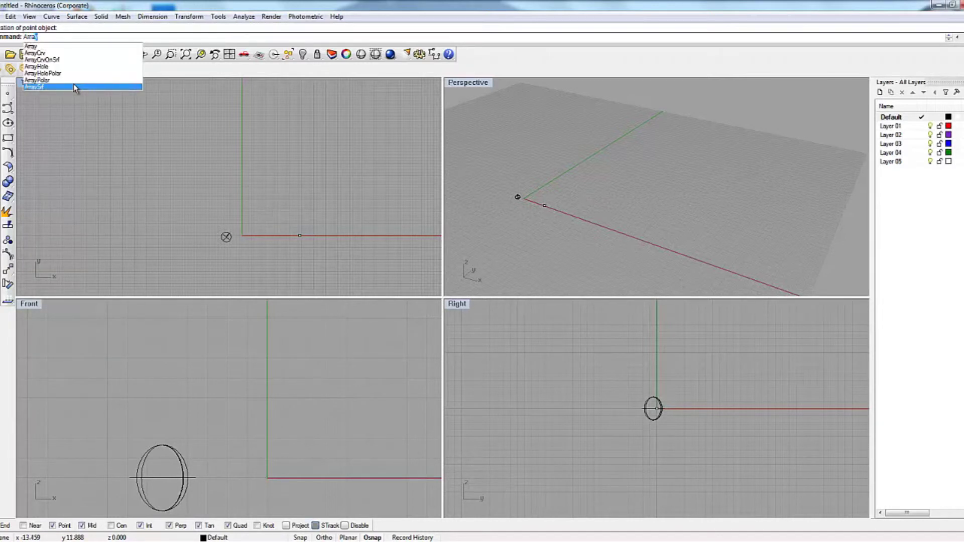
{"action": "left_click", "coordinate": [72, 80]}
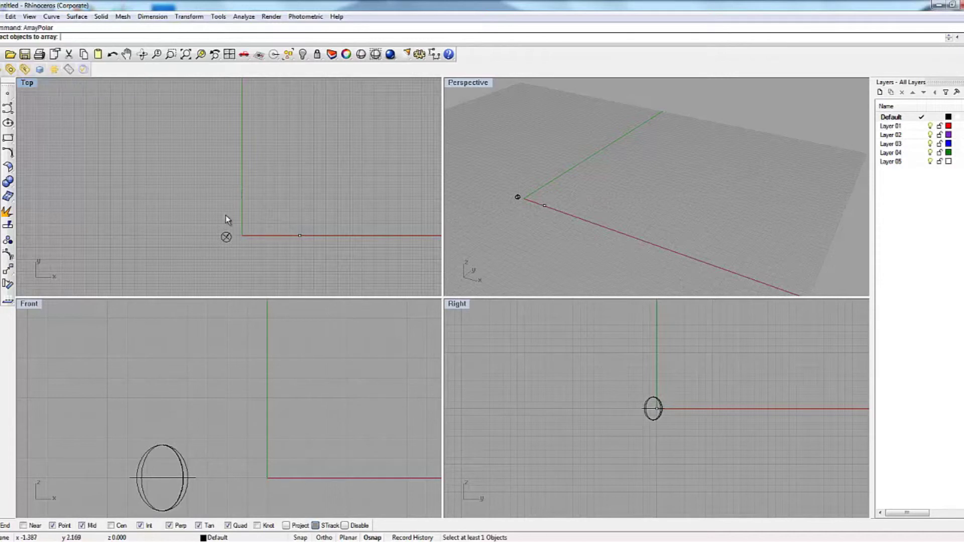
{"action": "left_click", "coordinate": [225, 237]}
{"action": "key", "text": "Return"}
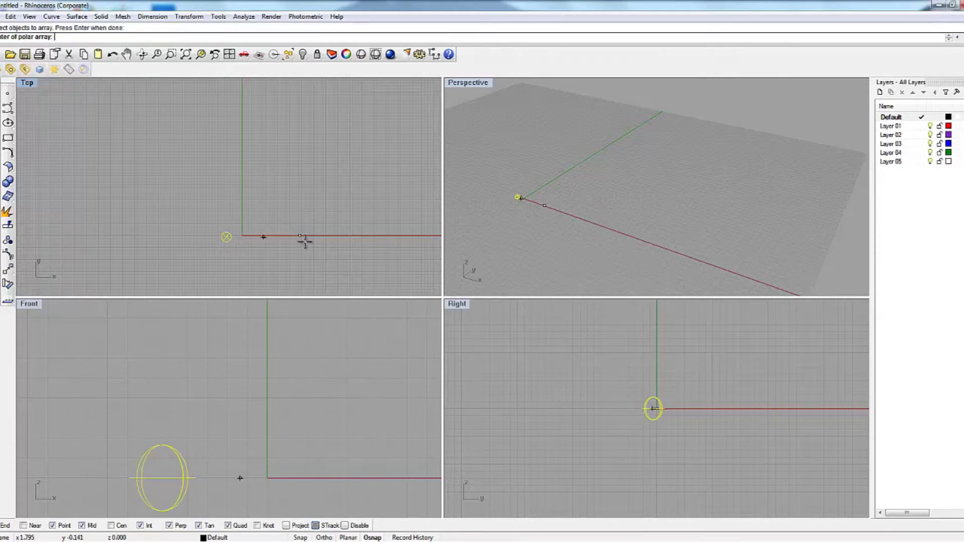
{"action": "left_click", "coordinate": [300, 235]}
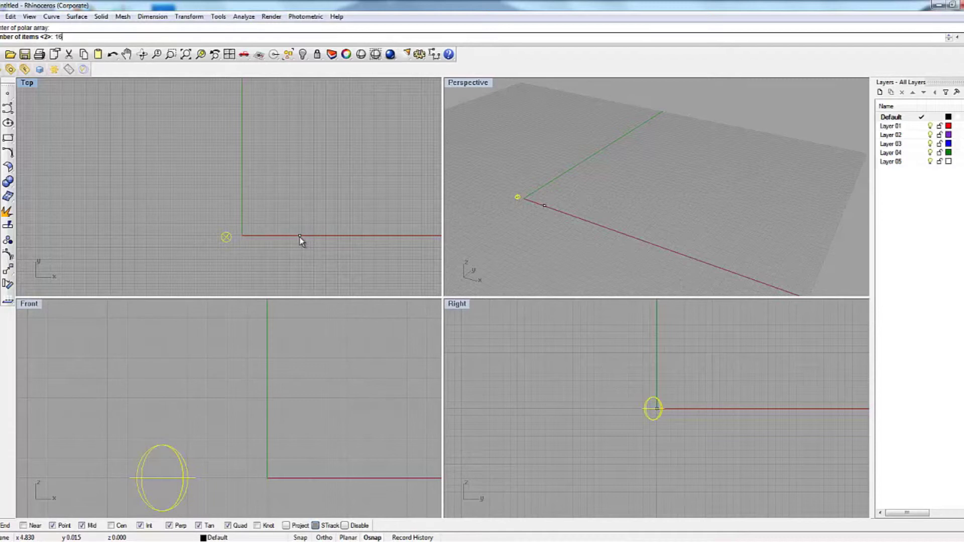
{"action": "key", "text": "Return"}
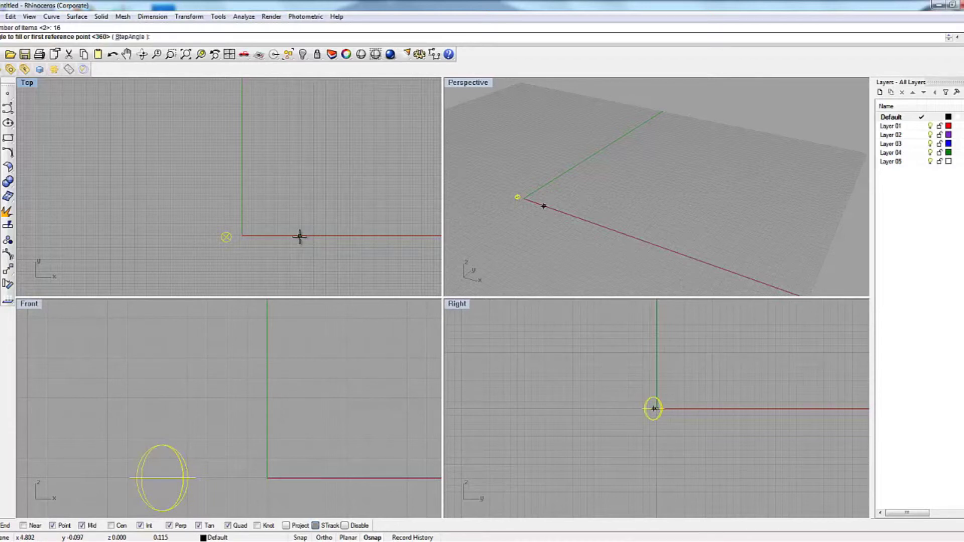
{"action": "key", "text": "Return"}
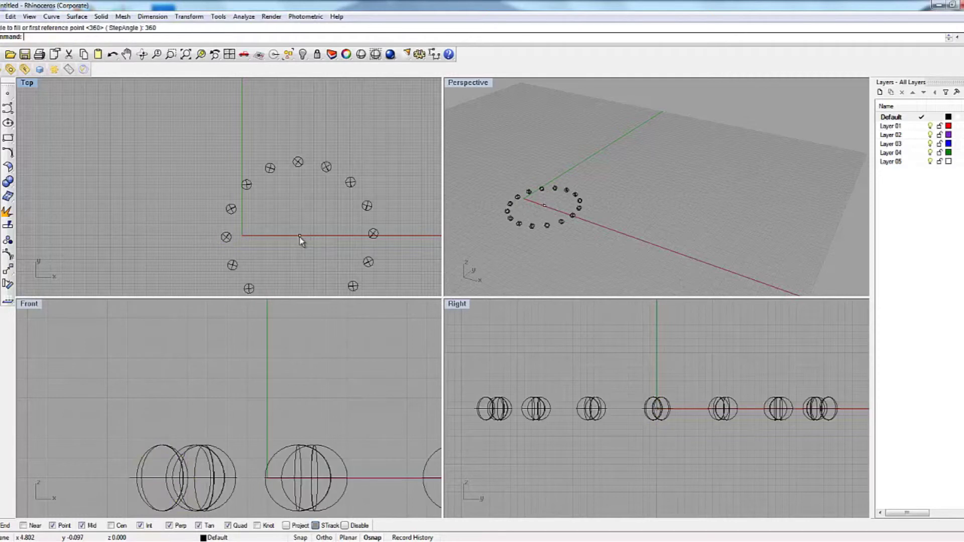
Step: Set the Perspective viewport to a shaded display and look over the ring of arrayed spheres
{"action": "scroll", "coordinate": [519, 216], "scroll_direction": "up", "scroll_amount": 2}
{"action": "scroll", "coordinate": [518, 215], "scroll_direction": "up", "scroll_amount": 2}
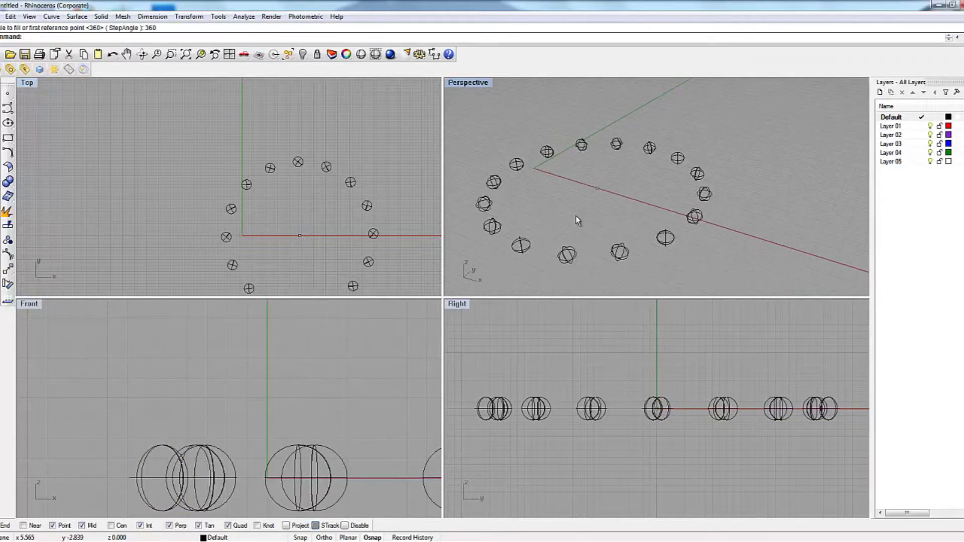
{"action": "middle_click", "coordinate": [584, 215]}
{"action": "left_click", "coordinate": [584, 217]}
{"action": "scroll", "coordinate": [599, 200], "scroll_direction": "down", "scroll_amount": 3}
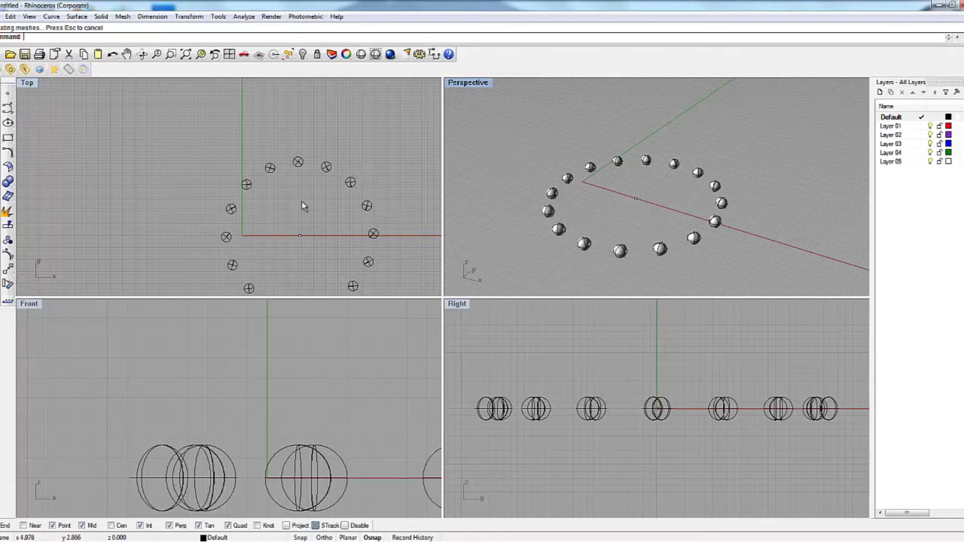
Step: Delete the point object and all arrayed spheres, keeping only the original sphere beside the origin
{"action": "scroll", "coordinate": [275, 208], "scroll_direction": "down", "scroll_amount": 5}
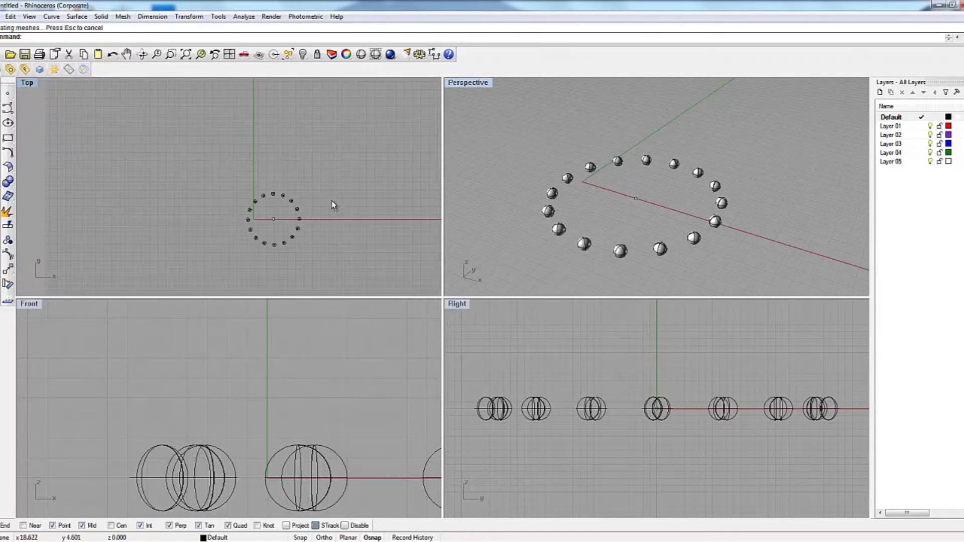
{"action": "left_click_drag", "start_coordinate": [341, 171], "coordinate": [263, 264]}
{"action": "key", "text": "Delete"}
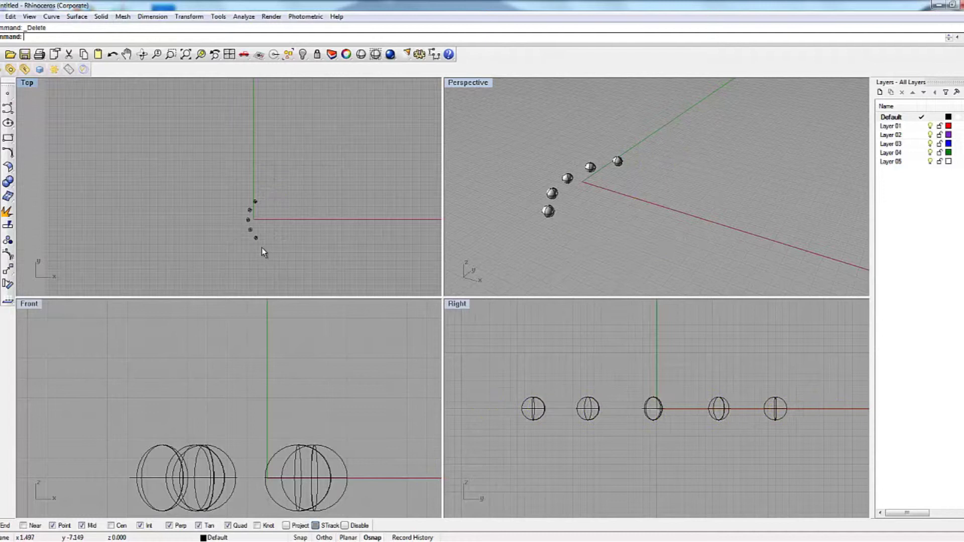
{"action": "scroll", "coordinate": [259, 226], "scroll_direction": "up", "scroll_amount": 1}
{"action": "key", "text": "ctrl+a"}
{"action": "key", "text": "Escape"}
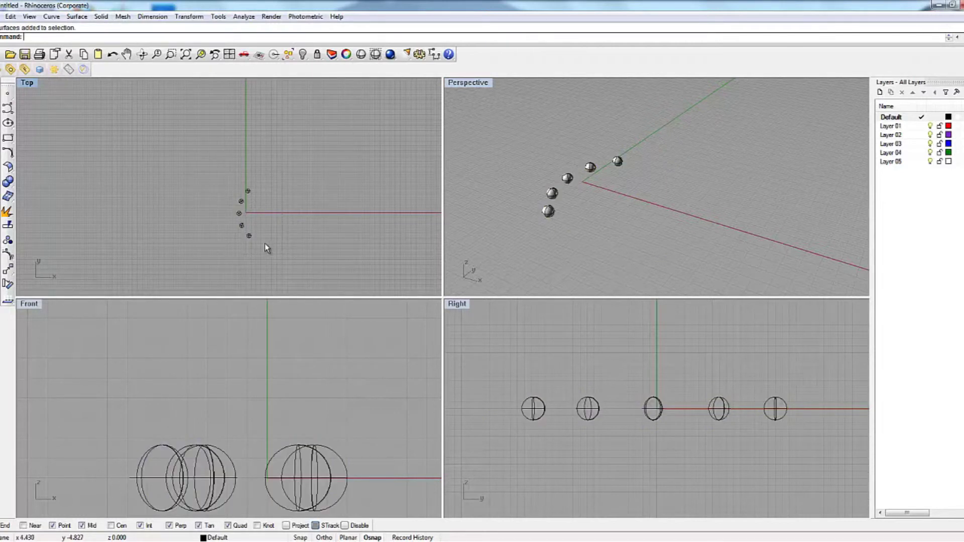
{"action": "scroll", "coordinate": [264, 243], "scroll_direction": "up", "scroll_amount": 2}
{"action": "left_click_drag", "start_coordinate": [212, 199], "coordinate": [208, 196]}
{"action": "key", "text": "Delete"}
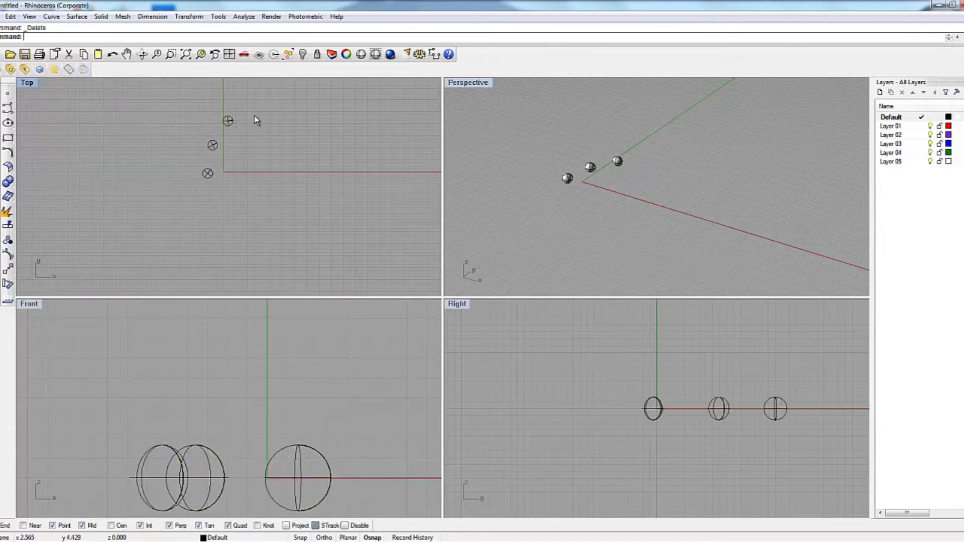
{"action": "left_click_drag", "start_coordinate": [254, 116], "coordinate": [195, 152]}
{"action": "key", "text": "Delete"}
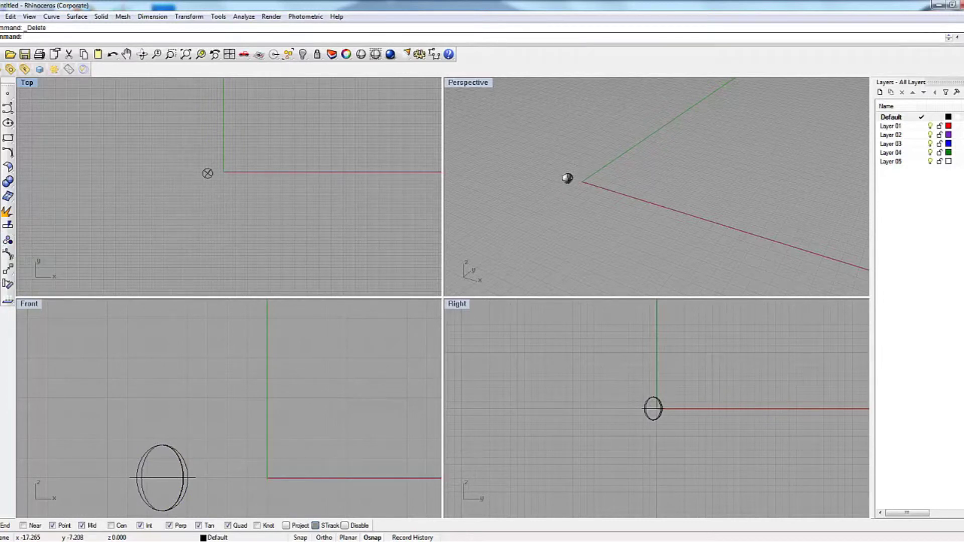
Step: Copy the sphere from its center to eleven scattered positions around the origin in the Top view
{"action": "right_click", "coordinate": [8, 271]}
{"action": "left_click", "coordinate": [206, 174]}
{"action": "right_click", "coordinate": [204, 174]}
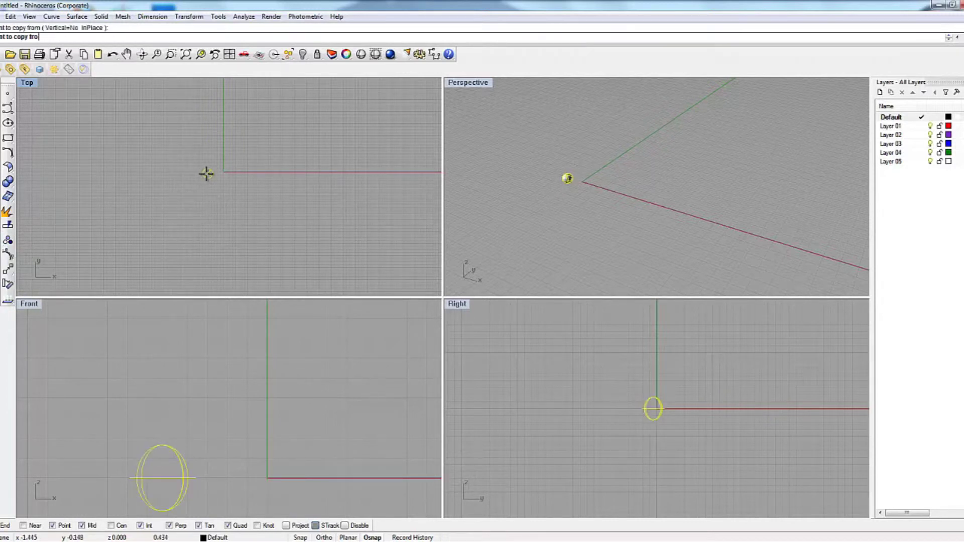
{"action": "left_click", "coordinate": [207, 173]}
{"action": "left_click", "coordinate": [256, 216]}
{"action": "left_click", "coordinate": [312, 215]}
{"action": "left_click", "coordinate": [314, 157]}
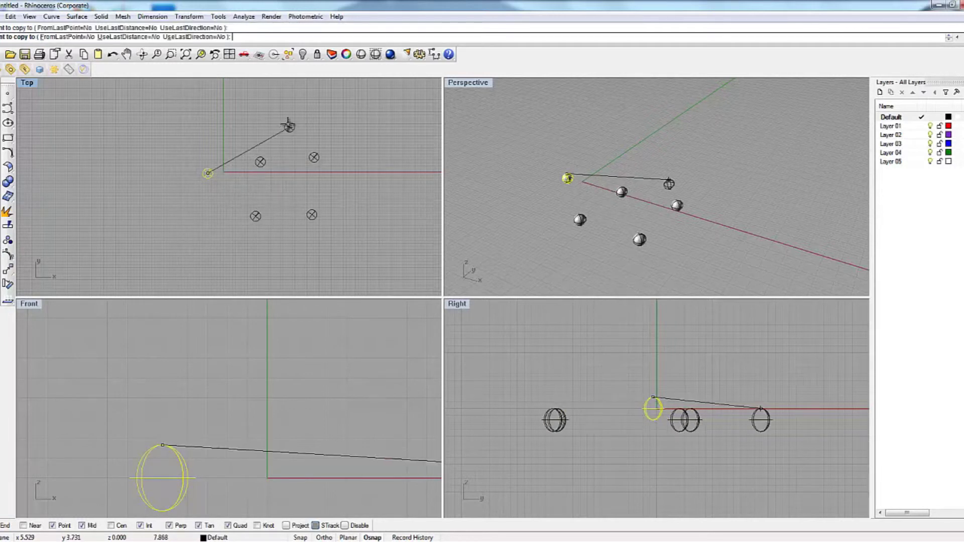
{"action": "left_click", "coordinate": [287, 123]}
{"action": "left_click", "coordinate": [211, 126]}
{"action": "left_click", "coordinate": [167, 143]}
{"action": "left_click", "coordinate": [136, 166]}
{"action": "left_click", "coordinate": [143, 217]}
{"action": "left_click", "coordinate": [123, 217]}
{"action": "left_click", "coordinate": [108, 220]}
{"action": "right_click", "coordinate": [116, 222]}
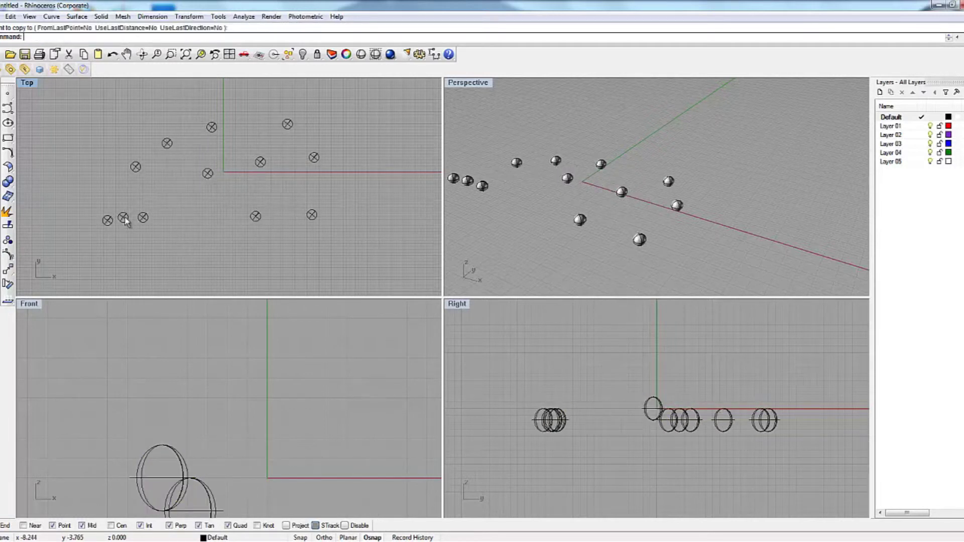
Step: Move the sphere nearest the origin in the lower-left group of three about 2.6 units down and to the right in the Top view
{"action": "left_click", "coordinate": [7, 271]}
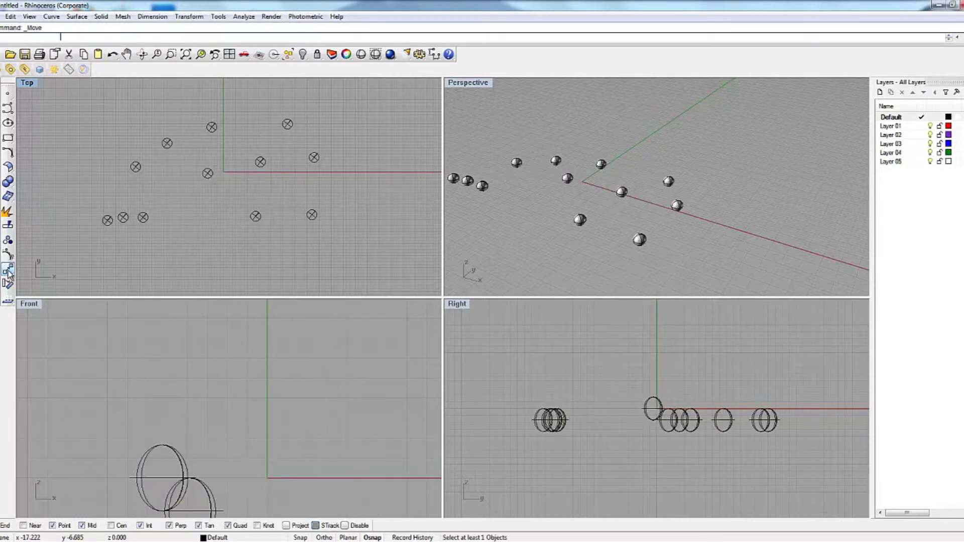
{"action": "left_click", "coordinate": [143, 217]}
{"action": "right_click", "coordinate": [143, 216]}
{"action": "left_click", "coordinate": [143, 217]}
{"action": "left_click", "coordinate": [169, 234]}
{"action": "right_click", "coordinate": [170, 235]}
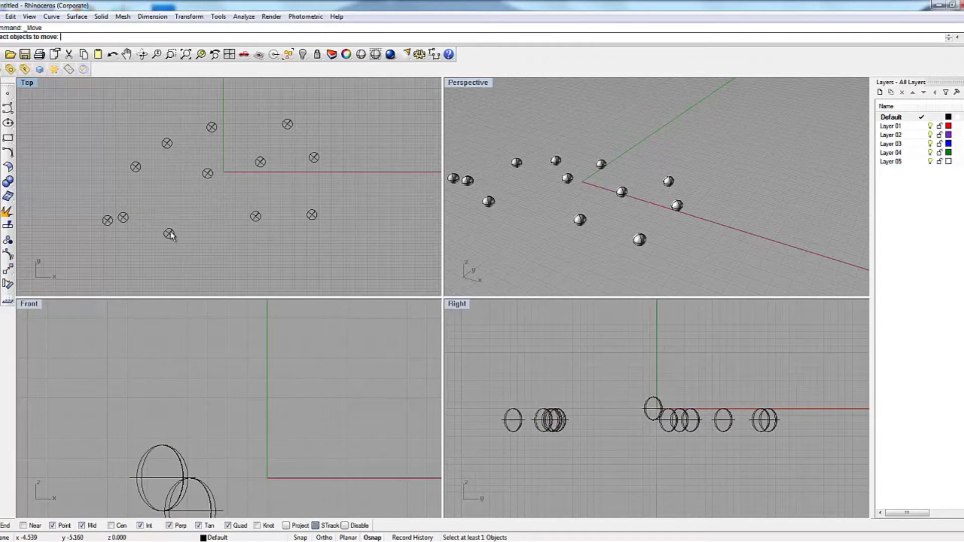
{"action": "right_click", "coordinate": [170, 236]}
Step: Move the same sphere up to just below the original one with Move, and shift it freehand back toward the lower left in the Top view
{"action": "left_click", "coordinate": [8, 271]}
{"action": "left_click", "coordinate": [170, 234]}
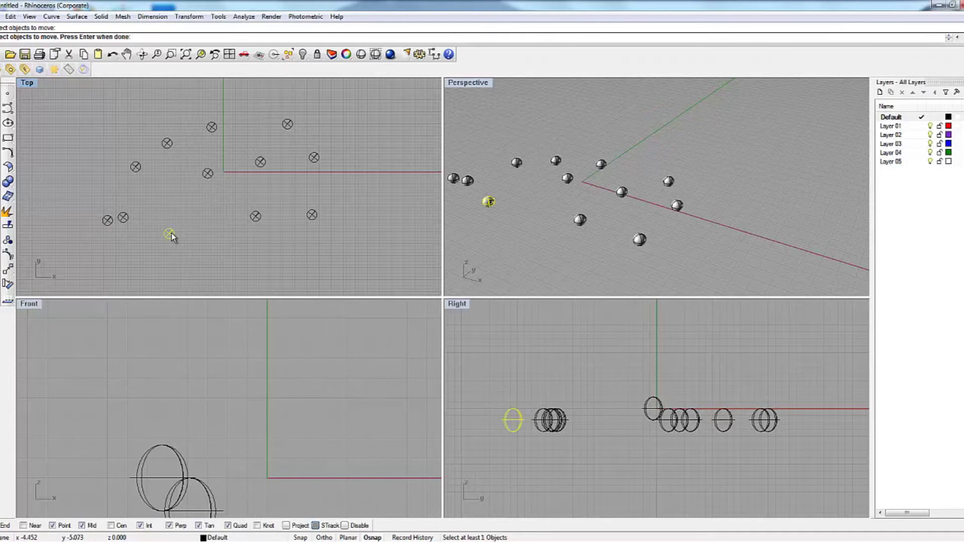
{"action": "right_click", "coordinate": [171, 233]}
{"action": "left_click", "coordinate": [173, 220]}
{"action": "left_click", "coordinate": [211, 191]}
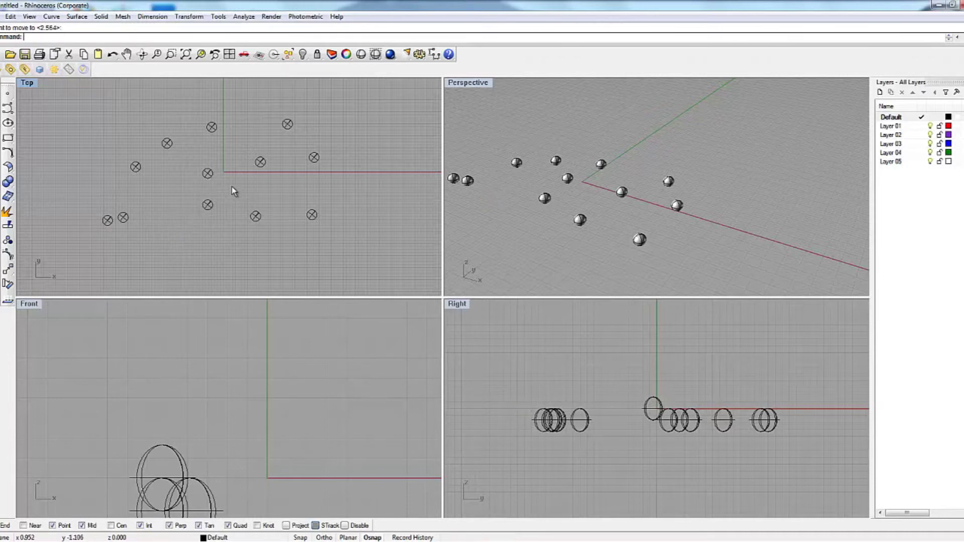
{"action": "left_click", "coordinate": [206, 206]}
{"action": "mouse_move", "coordinate": [206, 206]}
{"action": "left_mouse_down"}
{"action": "mouse_move", "coordinate": [183, 221]}
{"action": "mouse_move", "coordinate": [199, 204]}
{"action": "left_mouse_up"}
{"action": "key", "text": "Escape"}
Step: Select all spheres in the model and delete them
{"action": "scroll", "coordinate": [206, 231], "scroll_direction": "down", "scroll_amount": 4}
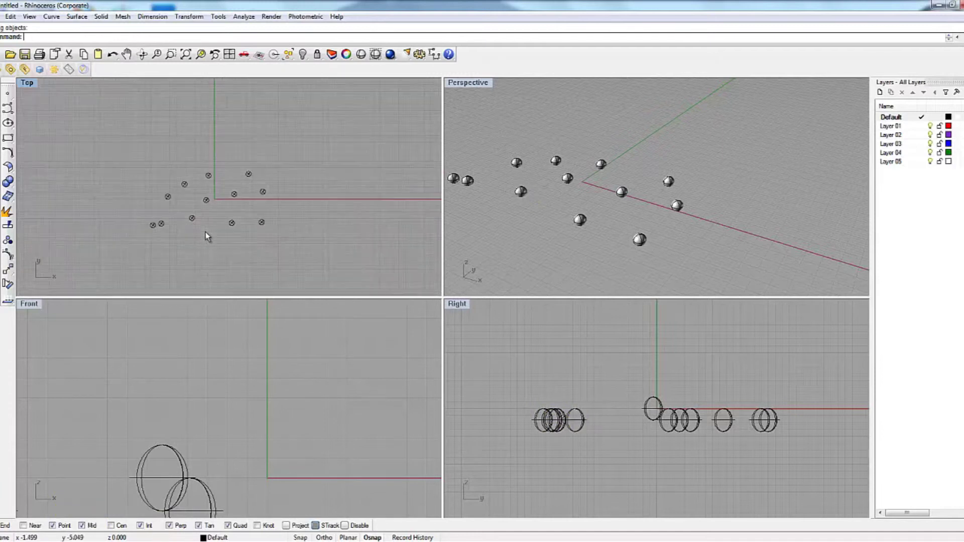
{"action": "scroll", "coordinate": [228, 223], "scroll_direction": "up", "scroll_amount": 2}
{"action": "key", "text": "ctrl+a"}
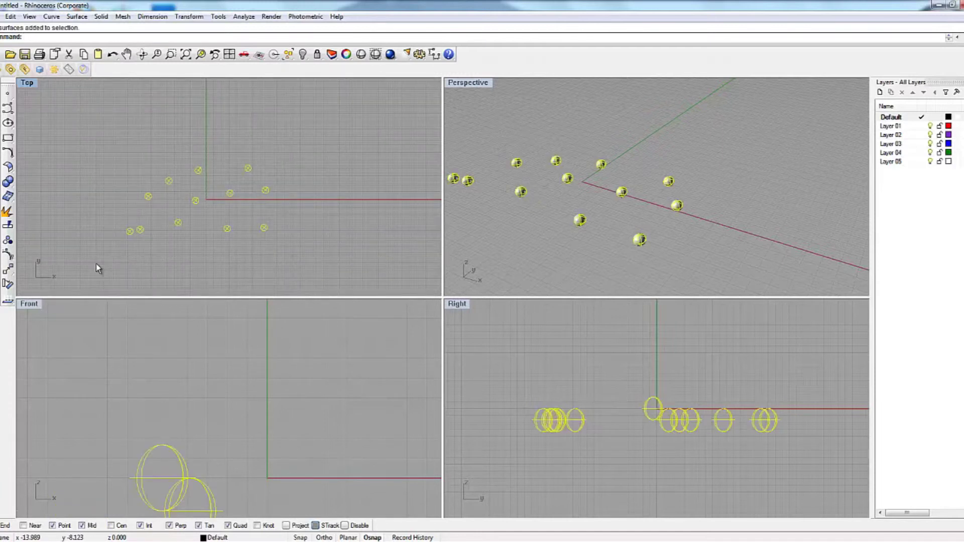
{"action": "key", "text": "Delete"}
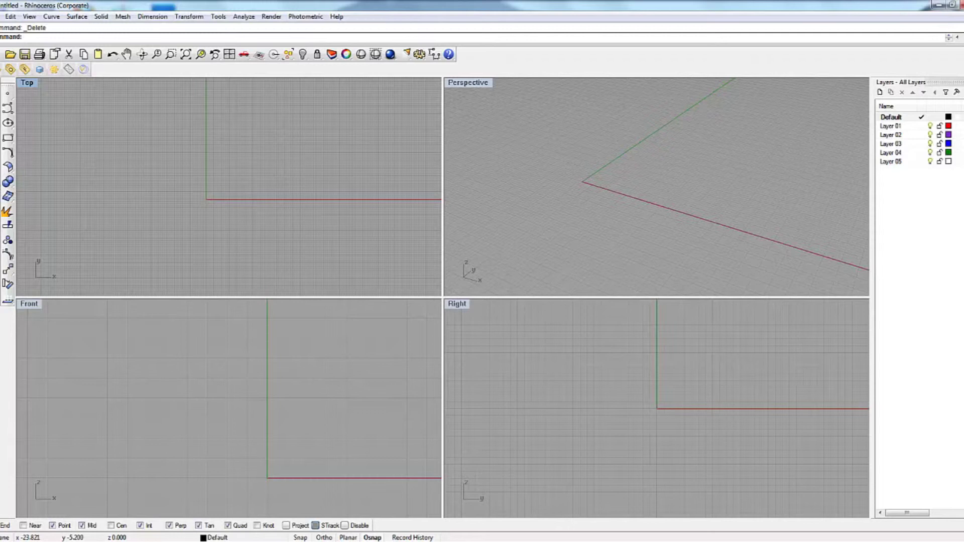
Step: Create a long solid box about 2.7 units high across the origin, setting its base corners in the Perspective view
{"action": "left_click", "coordinate": [8, 182]}
{"action": "left_click", "coordinate": [514, 141]}
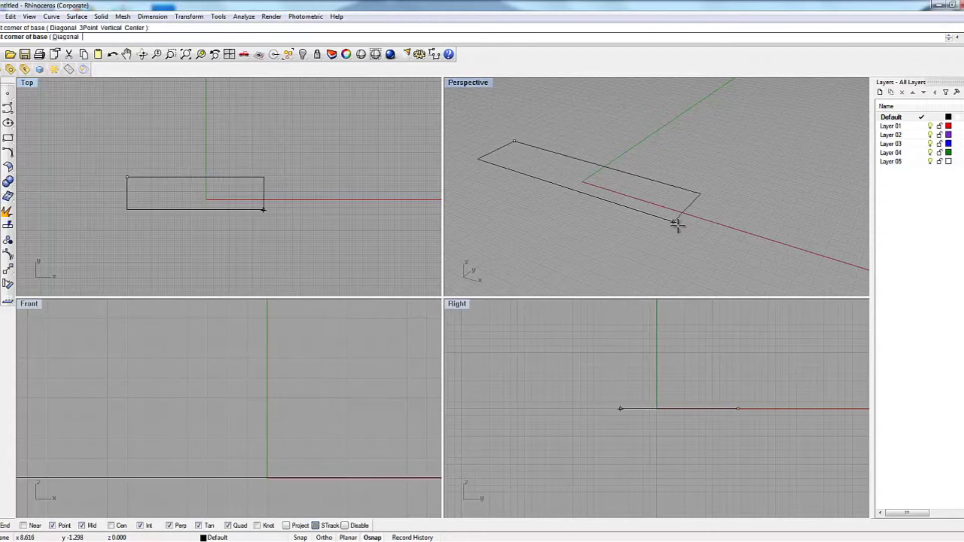
{"action": "left_click", "coordinate": [675, 222]}
{"action": "left_click", "coordinate": [722, 200]}
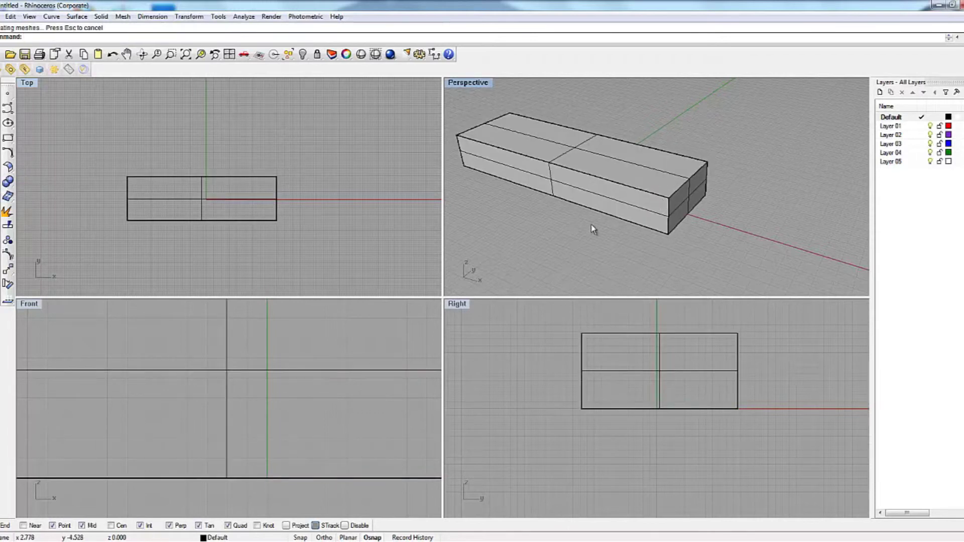
{"action": "scroll", "coordinate": [592, 230], "scroll_direction": "down", "scroll_amount": 3}
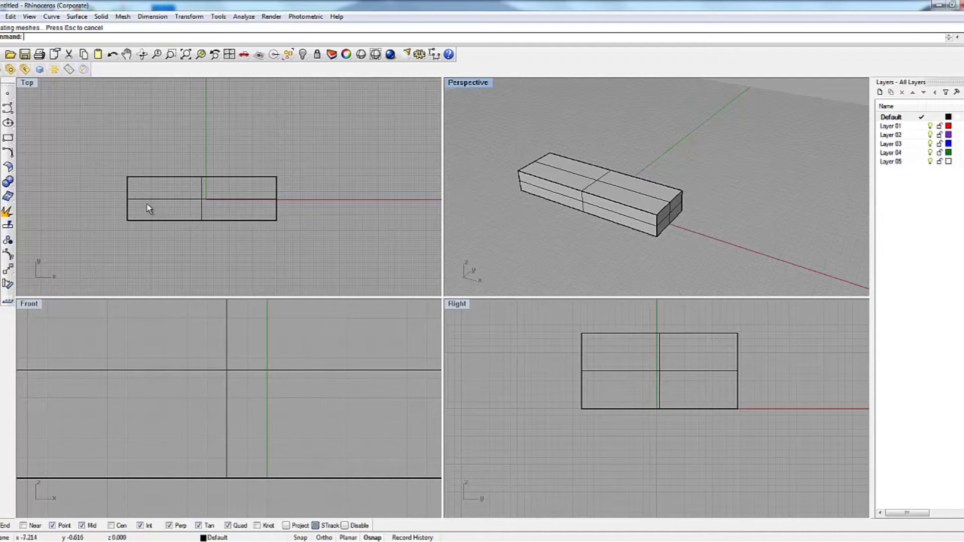
Step: Disable object snaps while trying to scale the box with Scale1D from its lower-left corner in the Top view
{"action": "scroll", "coordinate": [130, 195], "scroll_direction": "up", "scroll_amount": 2}
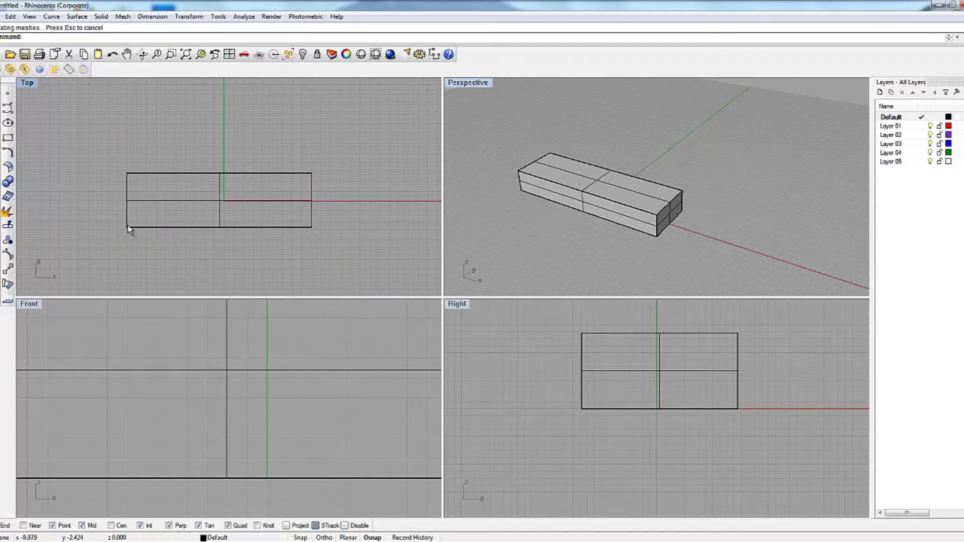
{"action": "scroll", "coordinate": [297, 369], "scroll_direction": "down", "scroll_amount": 5}
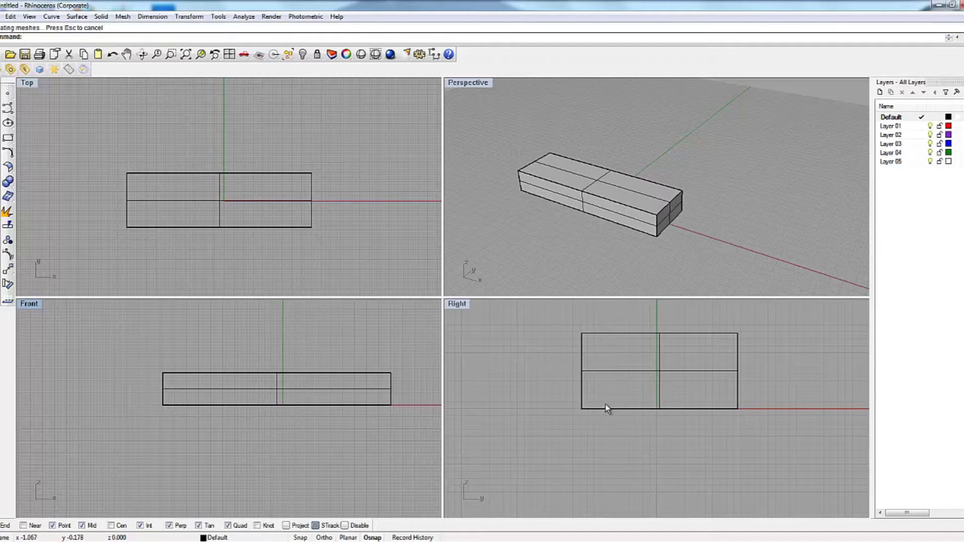
{"action": "type", "text": "Scale"}
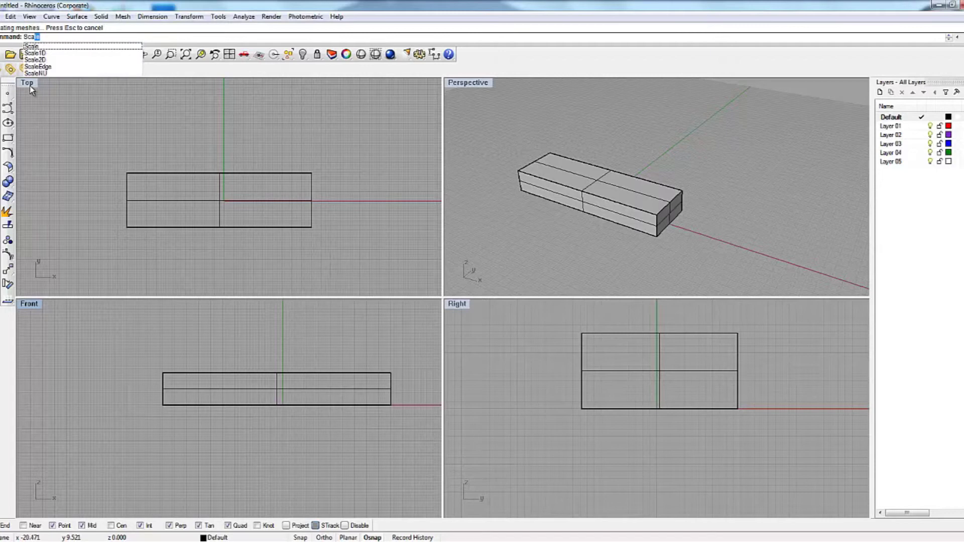
{"action": "left_click", "coordinate": [45, 54]}
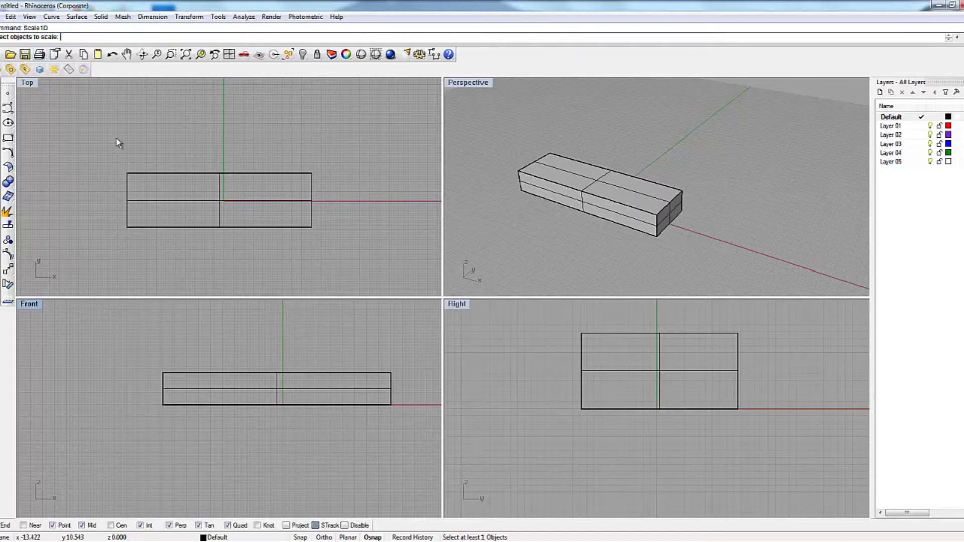
{"action": "left_click", "coordinate": [140, 216]}
{"action": "key", "text": "Return"}
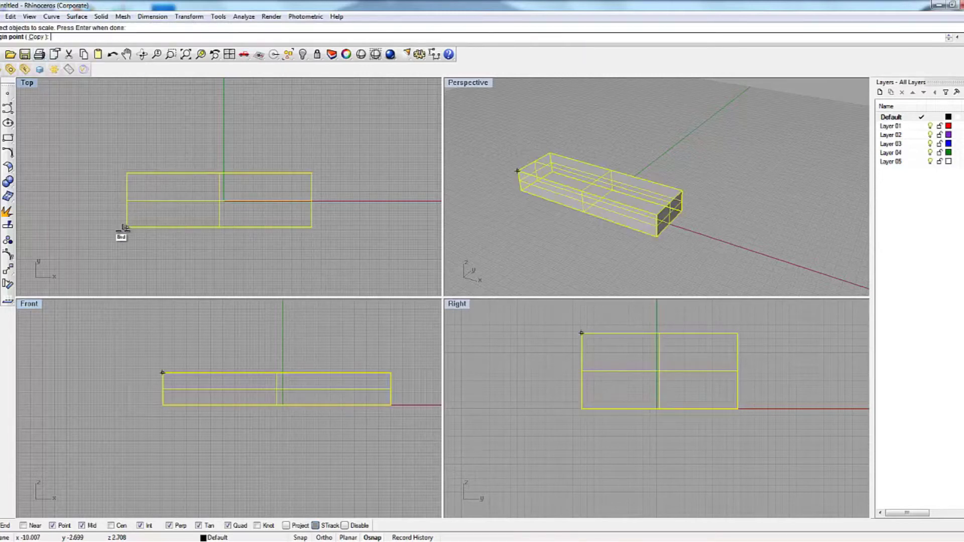
{"action": "left_click", "coordinate": [127, 227]}
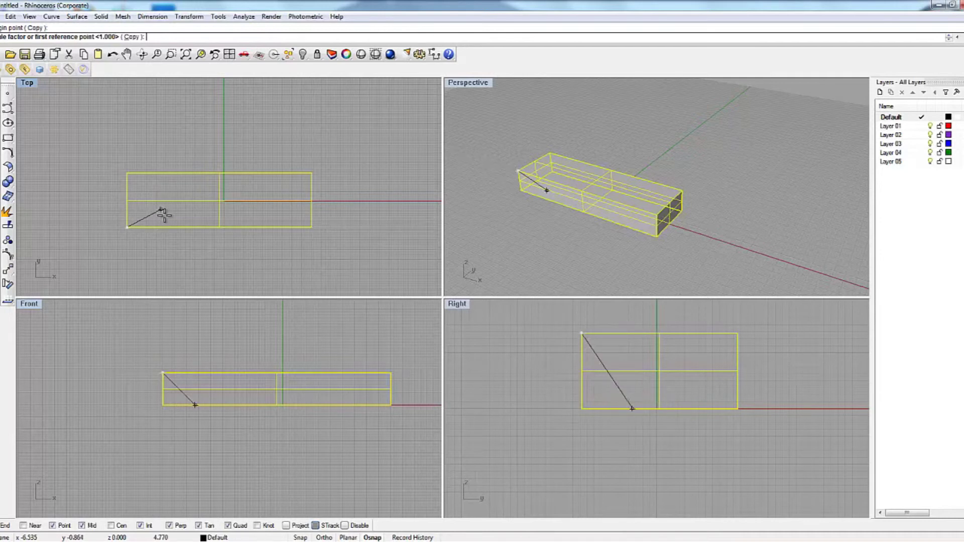
{"action": "left_click", "coordinate": [345, 525]}
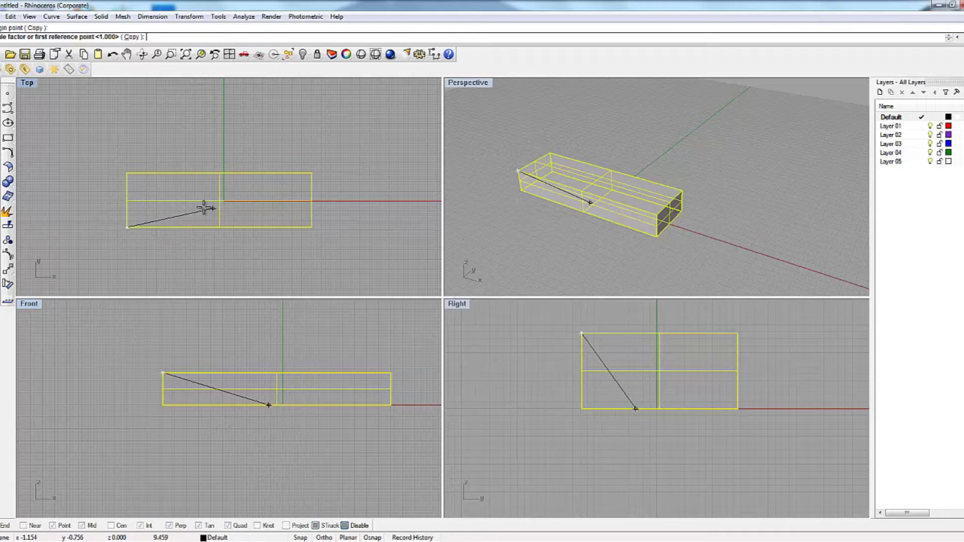
{"action": "left_click", "coordinate": [134, 208]}
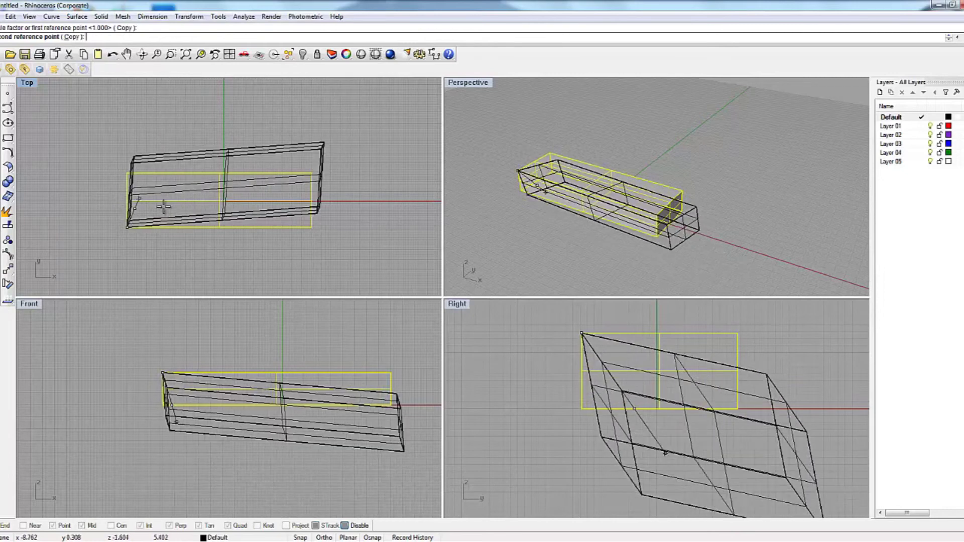
{"action": "key", "text": "Escape"}
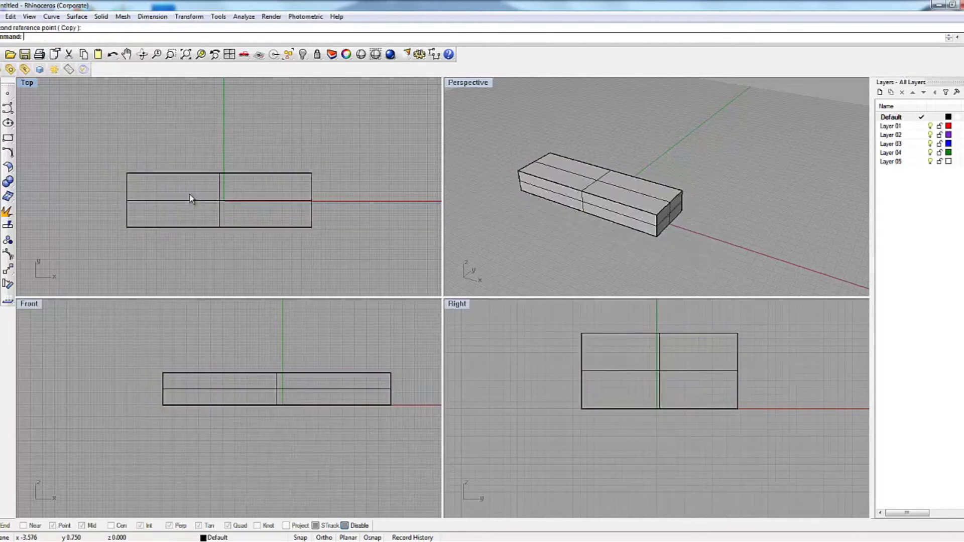
Step: Re-enable object snaps, turn on Ortho, and widen the box about 1.44 times along Y with Scale1D from its lower-left corner in Top view
{"action": "left_click", "coordinate": [368, 526]}
{"action": "left_click", "coordinate": [323, 537]}
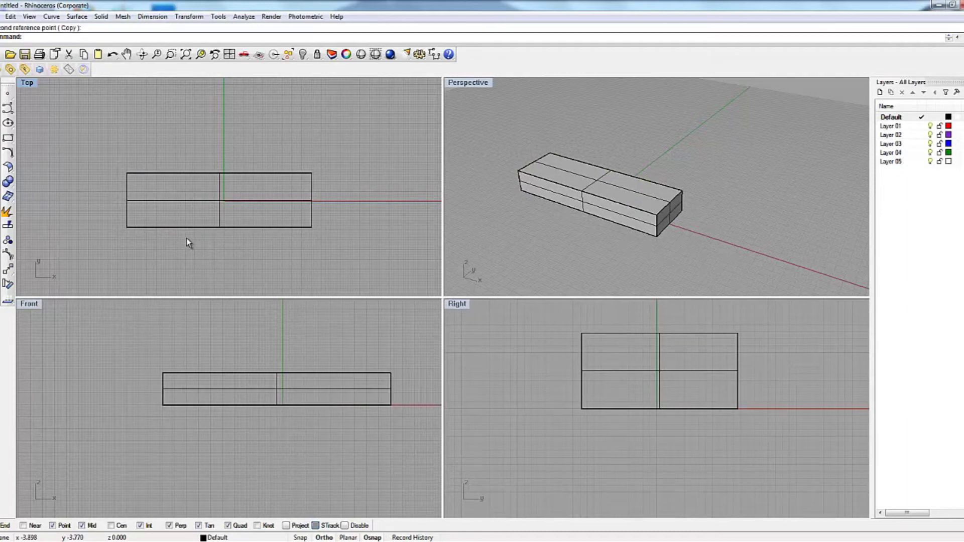
{"action": "type", "text": "scale1d"}
{"action": "key", "text": "Return"}
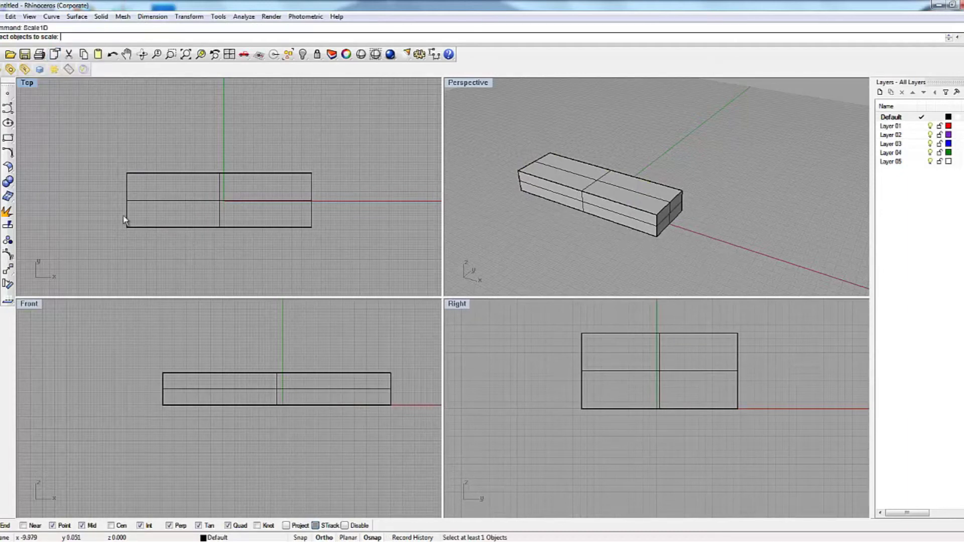
{"action": "left_click", "coordinate": [126, 226]}
{"action": "key", "text": "Return"}
{"action": "left_click", "coordinate": [126, 227]}
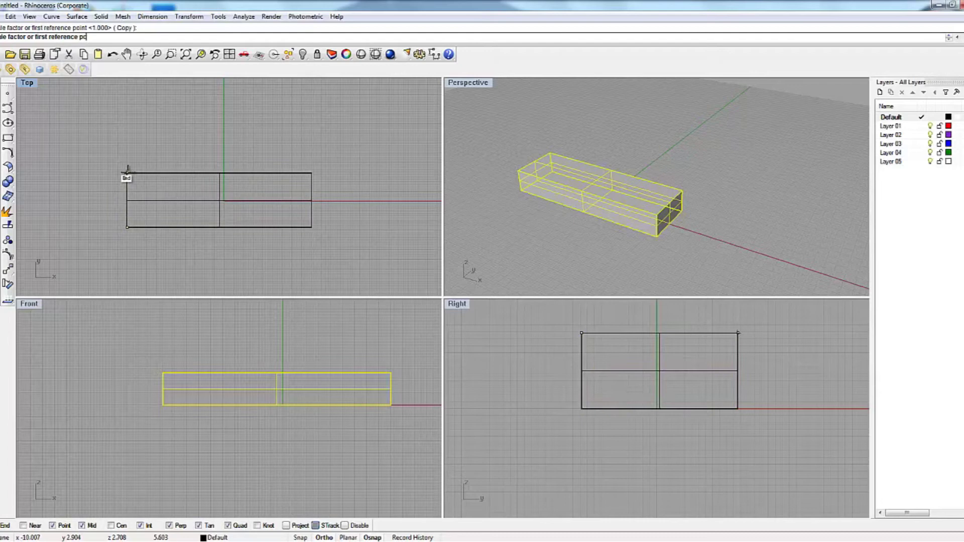
{"action": "left_click", "coordinate": [127, 173]}
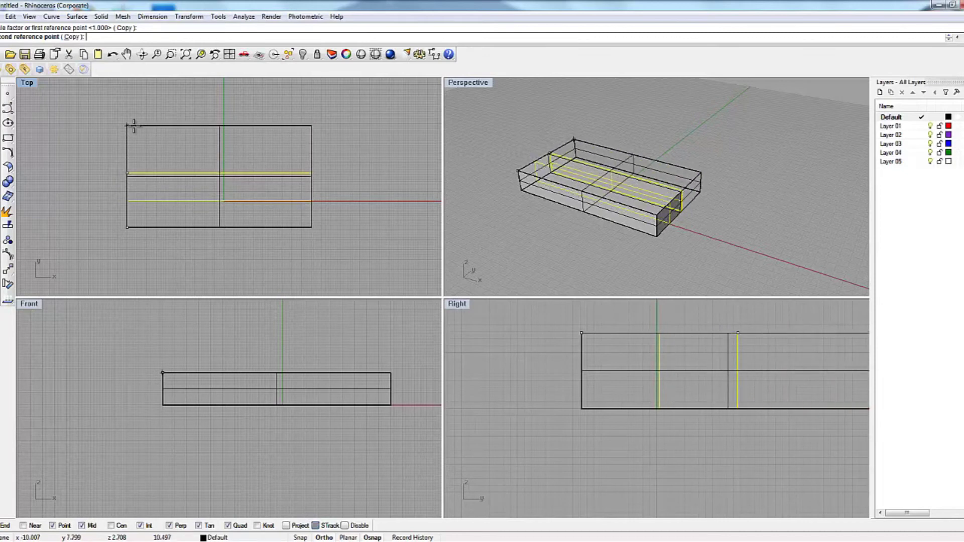
{"action": "left_click", "coordinate": [126, 150]}
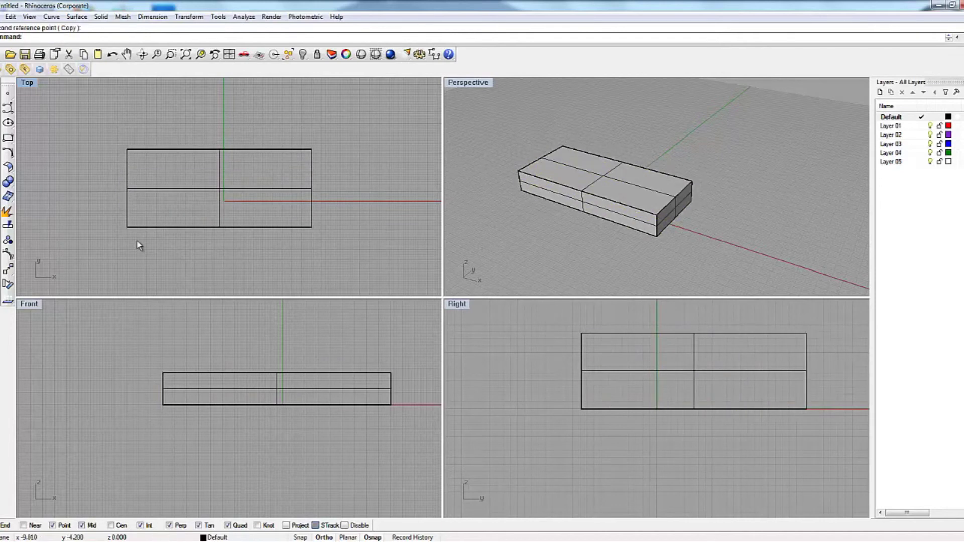
Step: Lengthen the box along X with Scale1D in the Top view, using its lower-left corner as origin and its lower-right corner as reference
{"action": "key", "text": "Return"}
{"action": "left_click", "coordinate": [159, 224]}
{"action": "key", "text": "Return"}
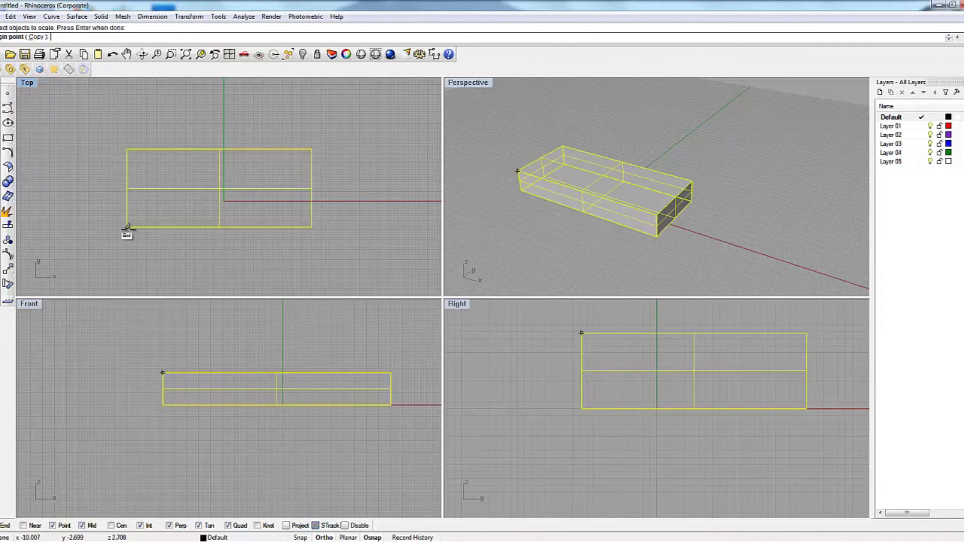
{"action": "left_click", "coordinate": [127, 227]}
{"action": "left_click", "coordinate": [308, 227]}
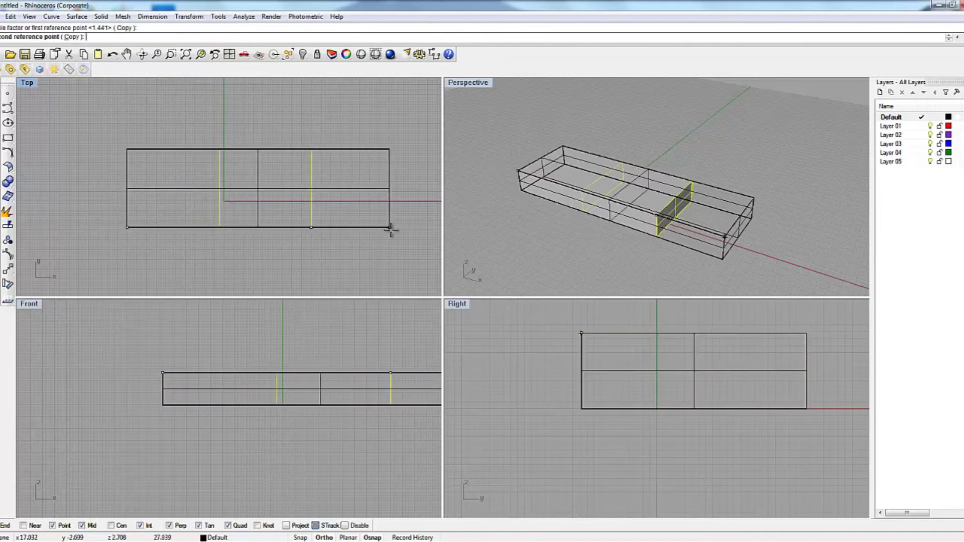
{"action": "left_click", "coordinate": [358, 229]}
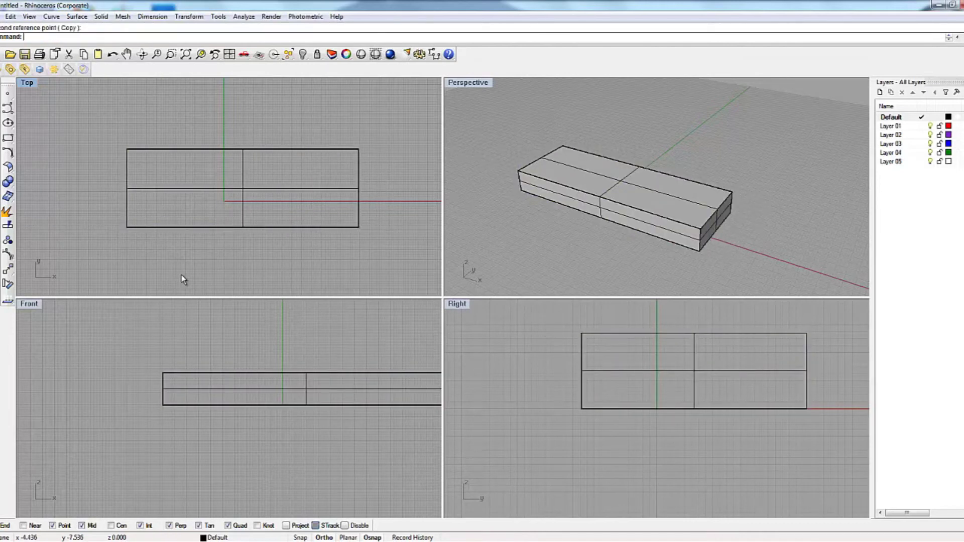
{"action": "key", "text": "Return"}
{"action": "type", "text": "sc"}
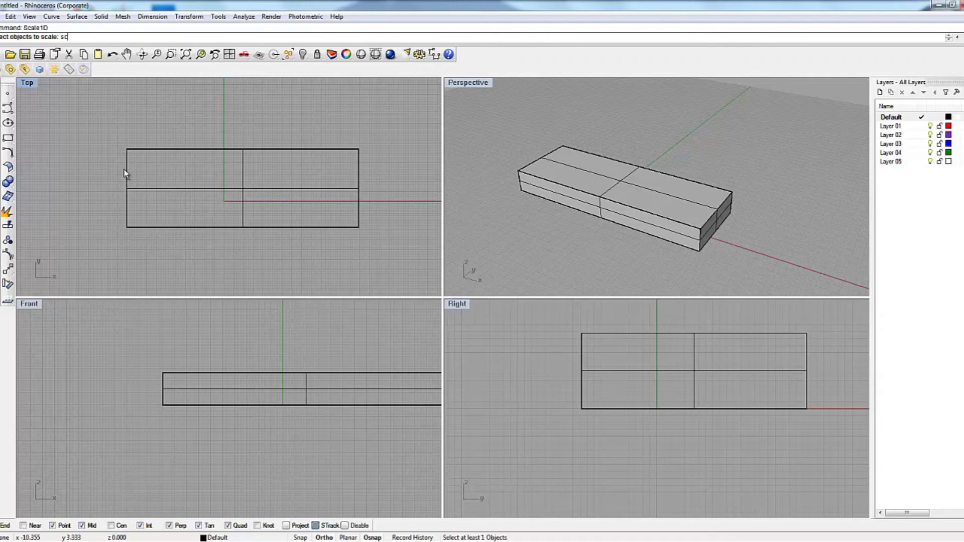
{"action": "type", "text": "a"}
{"action": "key", "text": "Escape"}
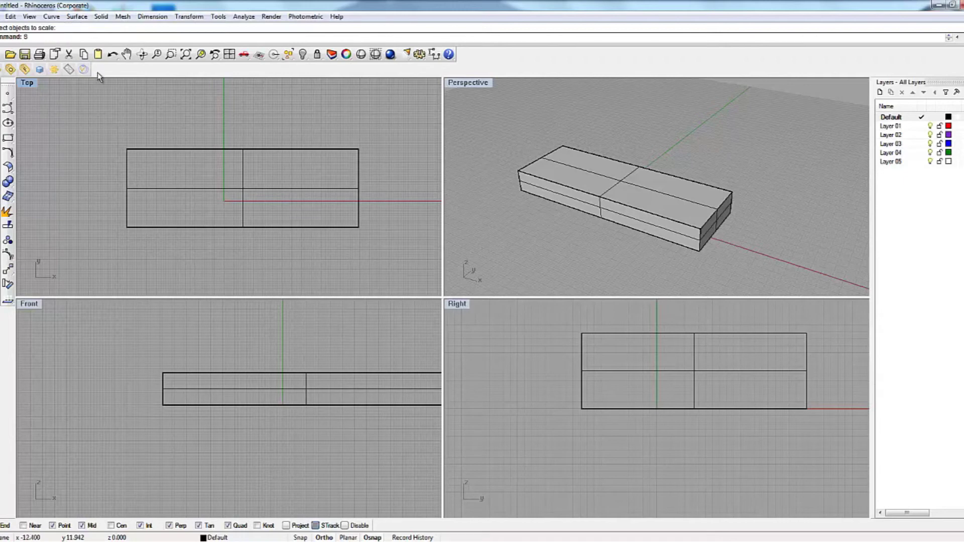
Step: Shrink the box to about 0.55 of its length and width with Scale2D from its lower-left corner in the Top view
{"action": "type", "text": "Scale"}
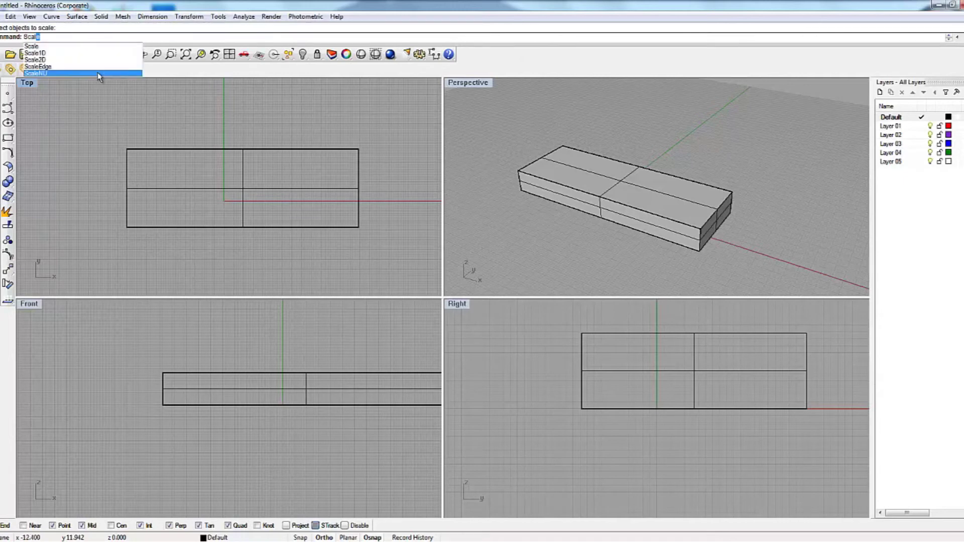
{"action": "left_click", "coordinate": [69, 61]}
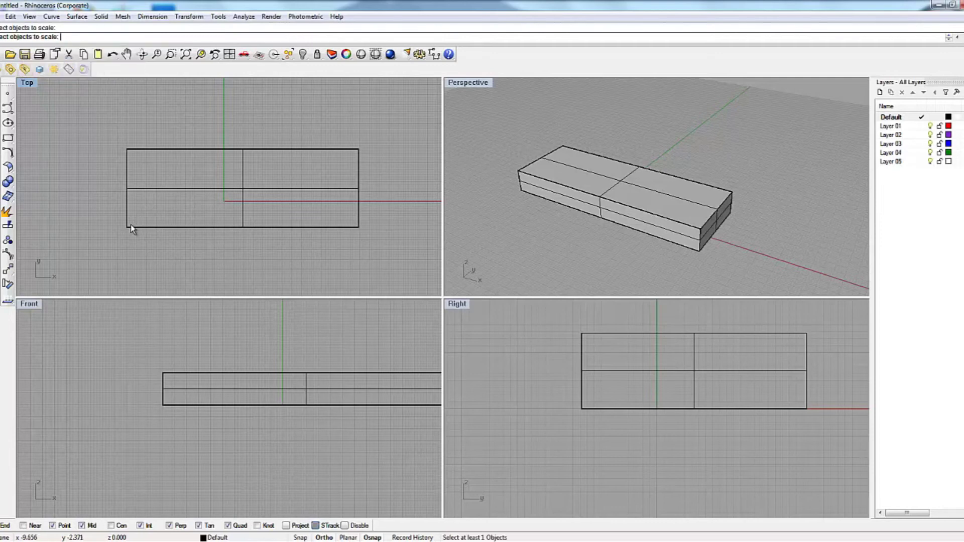
{"action": "key", "text": "ctrl+a"}
{"action": "key", "text": "Return"}
{"action": "left_click", "coordinate": [127, 227]}
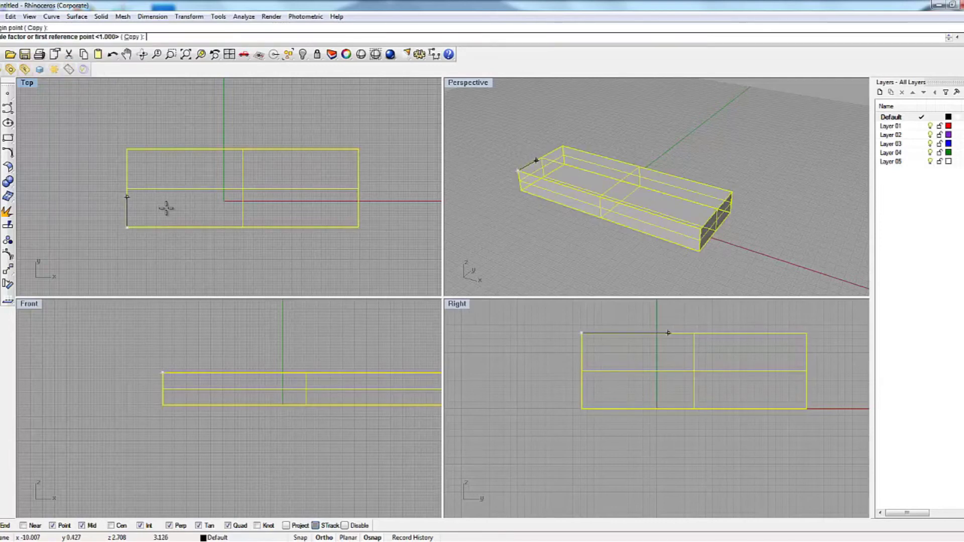
{"action": "left_click", "coordinate": [160, 189]}
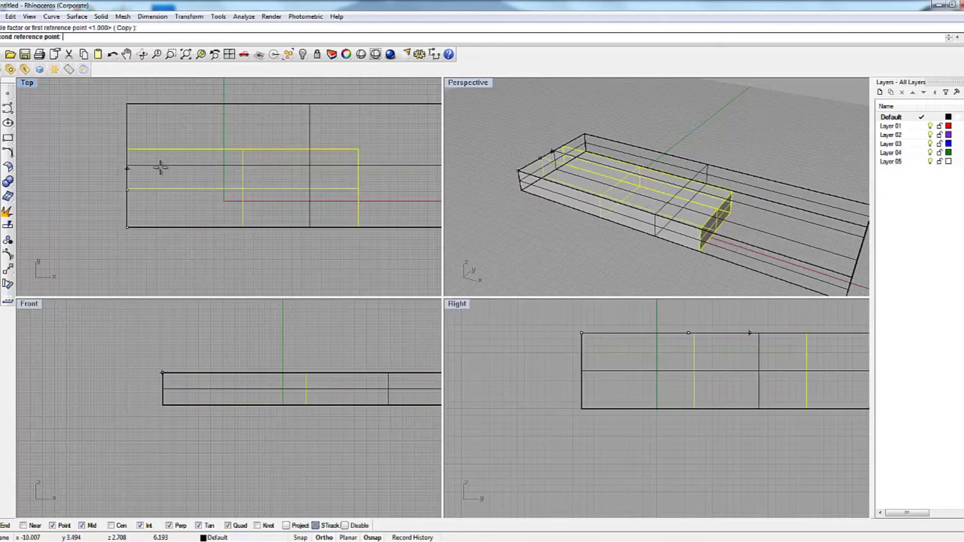
{"action": "left_click", "coordinate": [124, 248]}
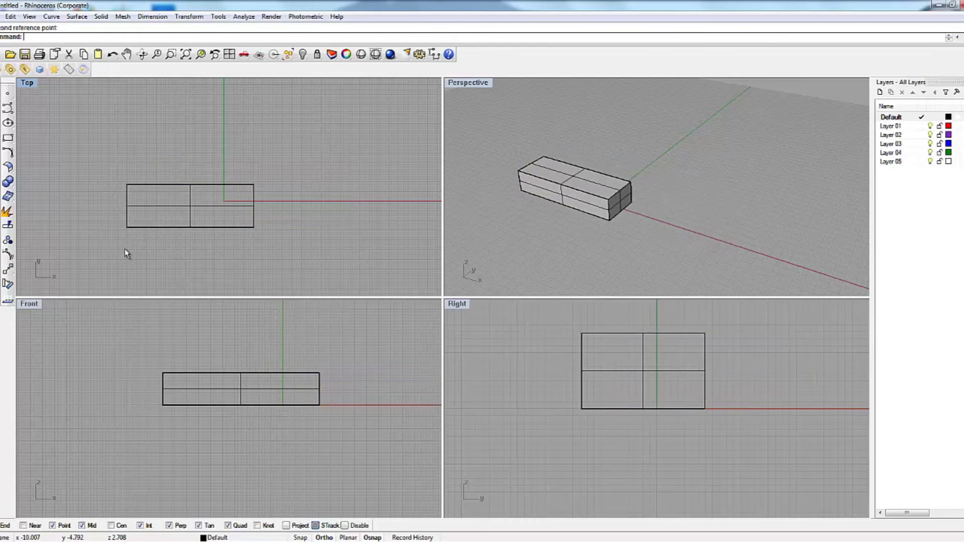
Step: Enlarge the box's length and height about 2.15 times with Scale2D from its lower-left corner in the Front view
{"action": "left_click", "coordinate": [211, 396]}
{"action": "key", "text": "Return"}
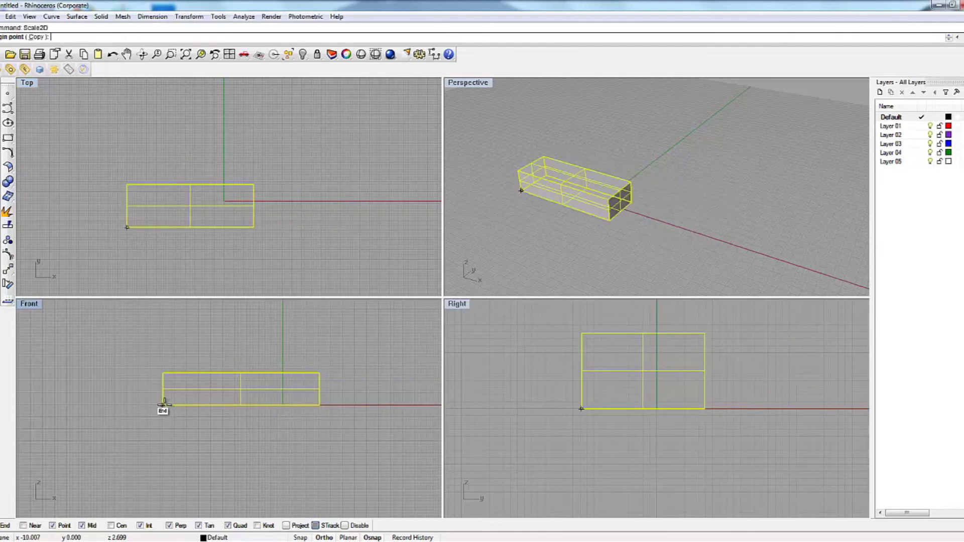
{"action": "left_click", "coordinate": [153, 389]}
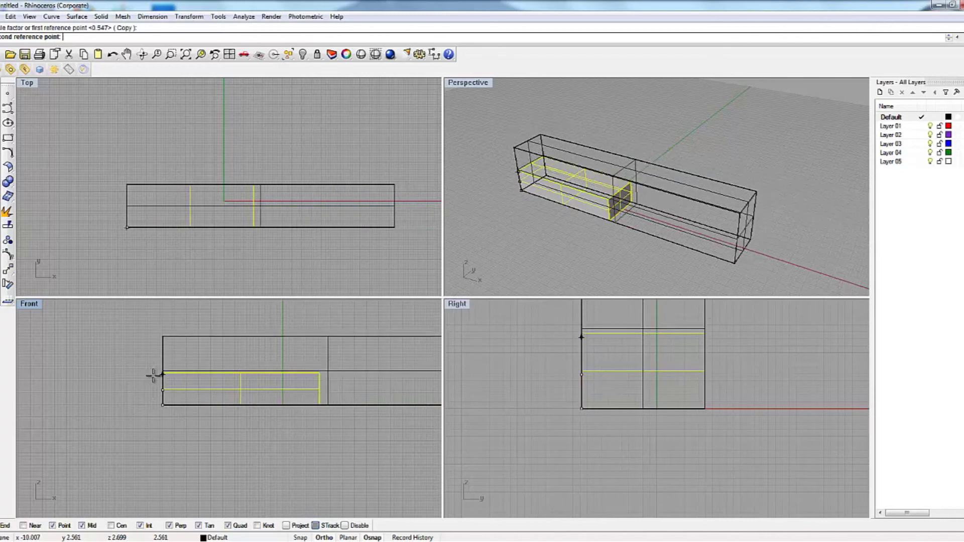
{"action": "left_click", "coordinate": [155, 375]}
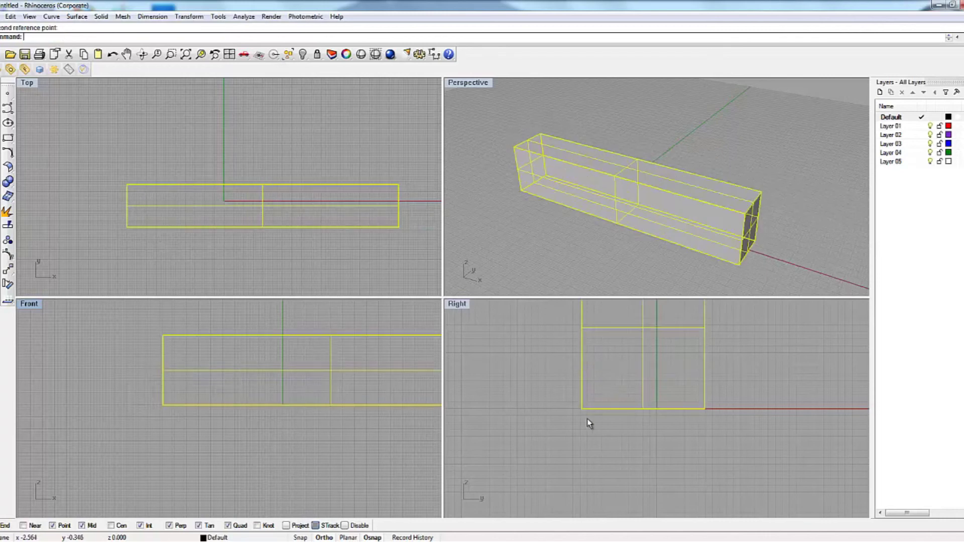
Step: Shrink the box's width and height with Scale2D from its lower-left corner in the Right view, and deselect it
{"action": "scroll", "coordinate": [589, 423], "scroll_direction": "down", "scroll_amount": 3}
{"action": "scroll", "coordinate": [562, 402], "scroll_direction": "up", "scroll_amount": 2}
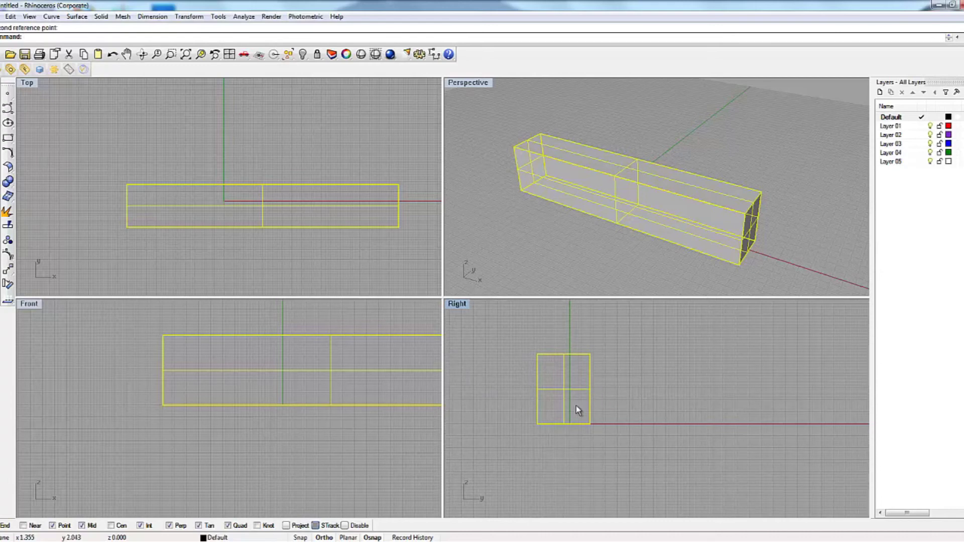
{"action": "type", "text": "copy"}
{"action": "key", "text": "Return"}
{"action": "left_click", "coordinate": [536, 425]}
{"action": "left_click", "coordinate": [536, 391]}
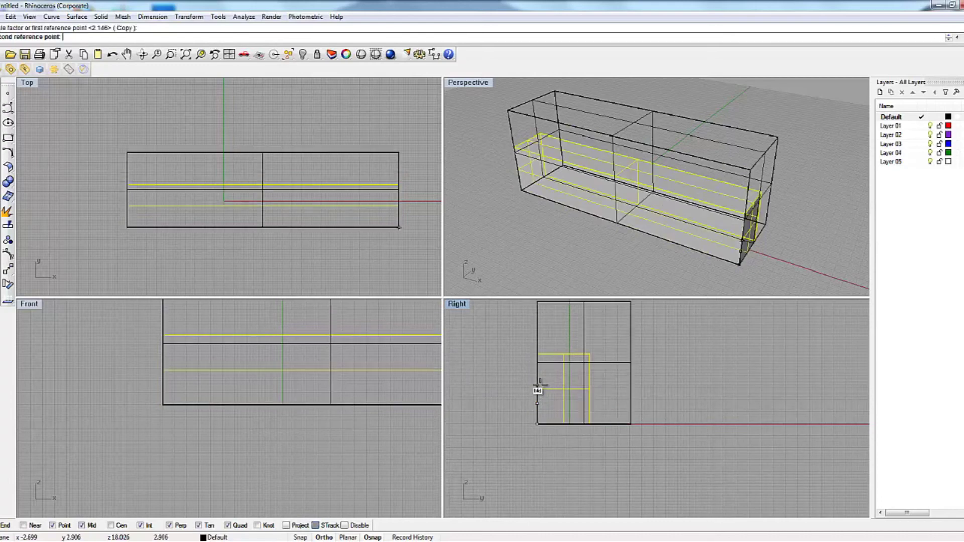
{"action": "left_click", "coordinate": [524, 435]}
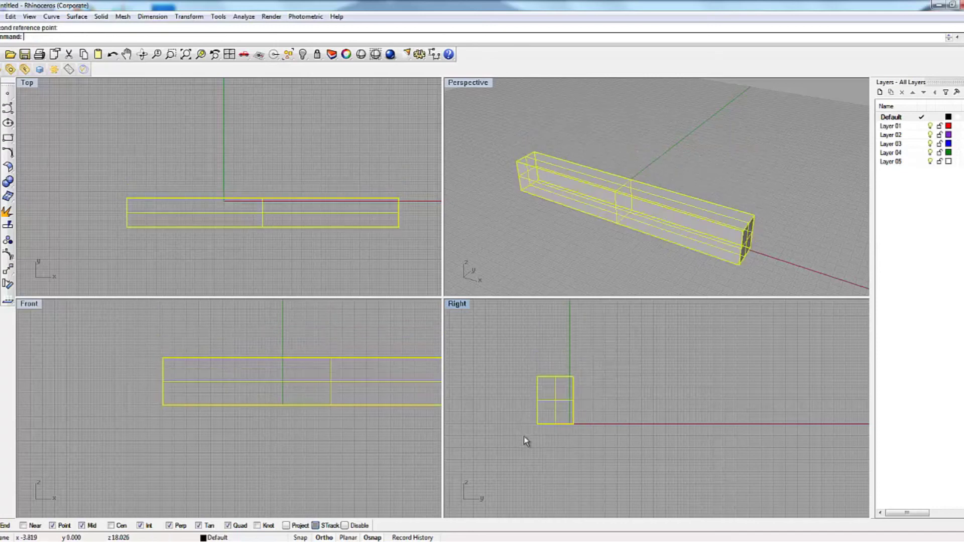
{"action": "left_click", "coordinate": [361, 270]}
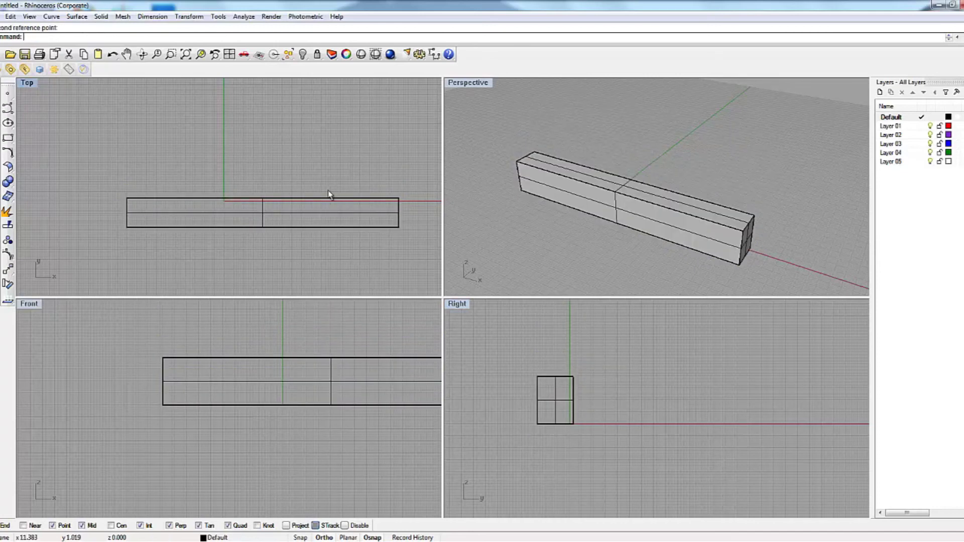
{"action": "scroll", "coordinate": [256, 241], "scroll_direction": "down", "scroll_amount": 3}
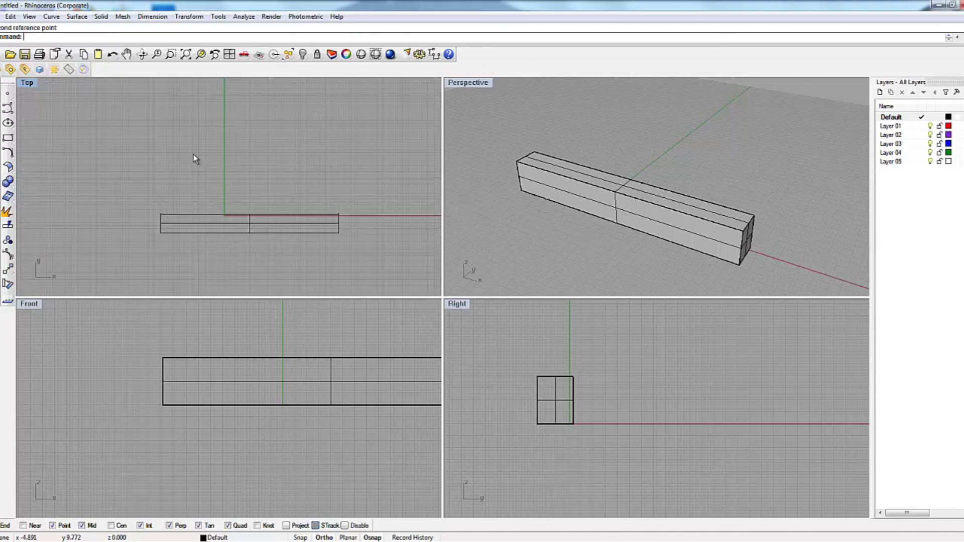